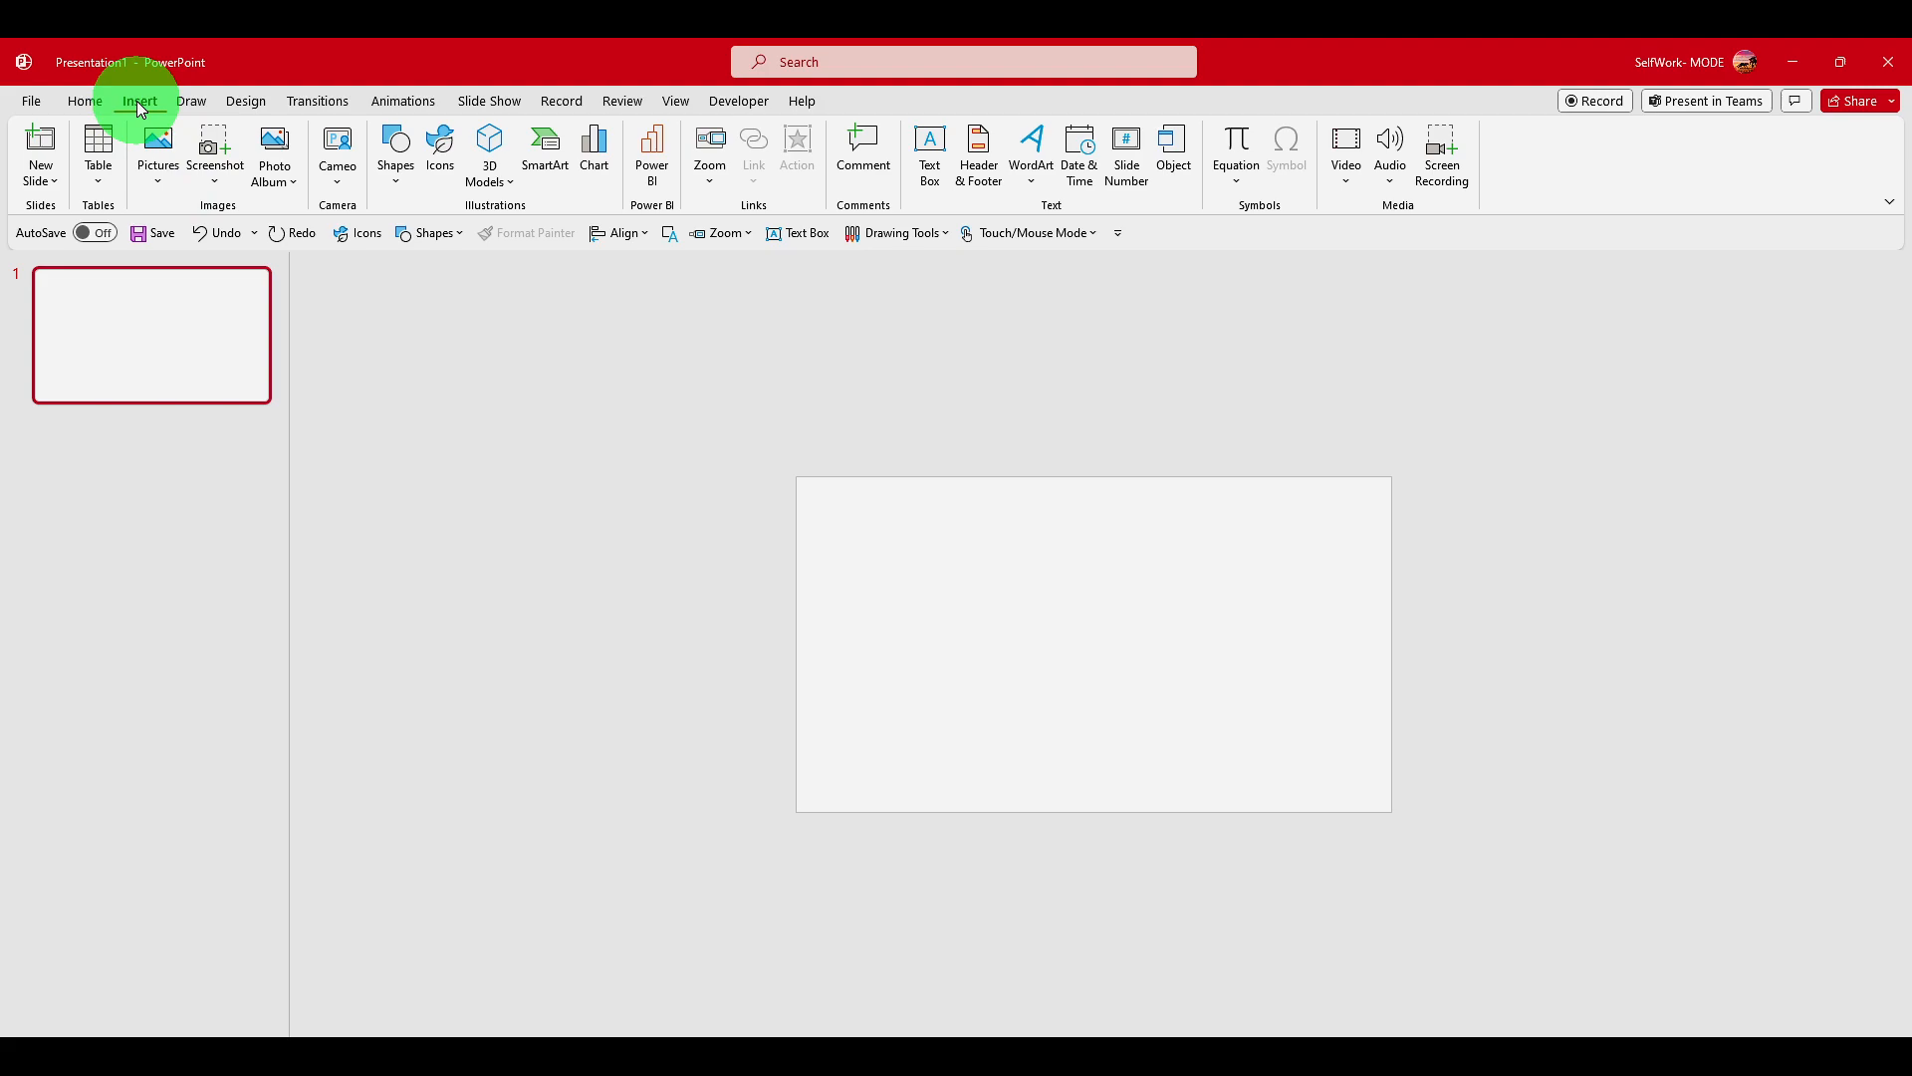
# Insert the dog video from this device onto the blank slide.
pyautogui.click(1344, 171)
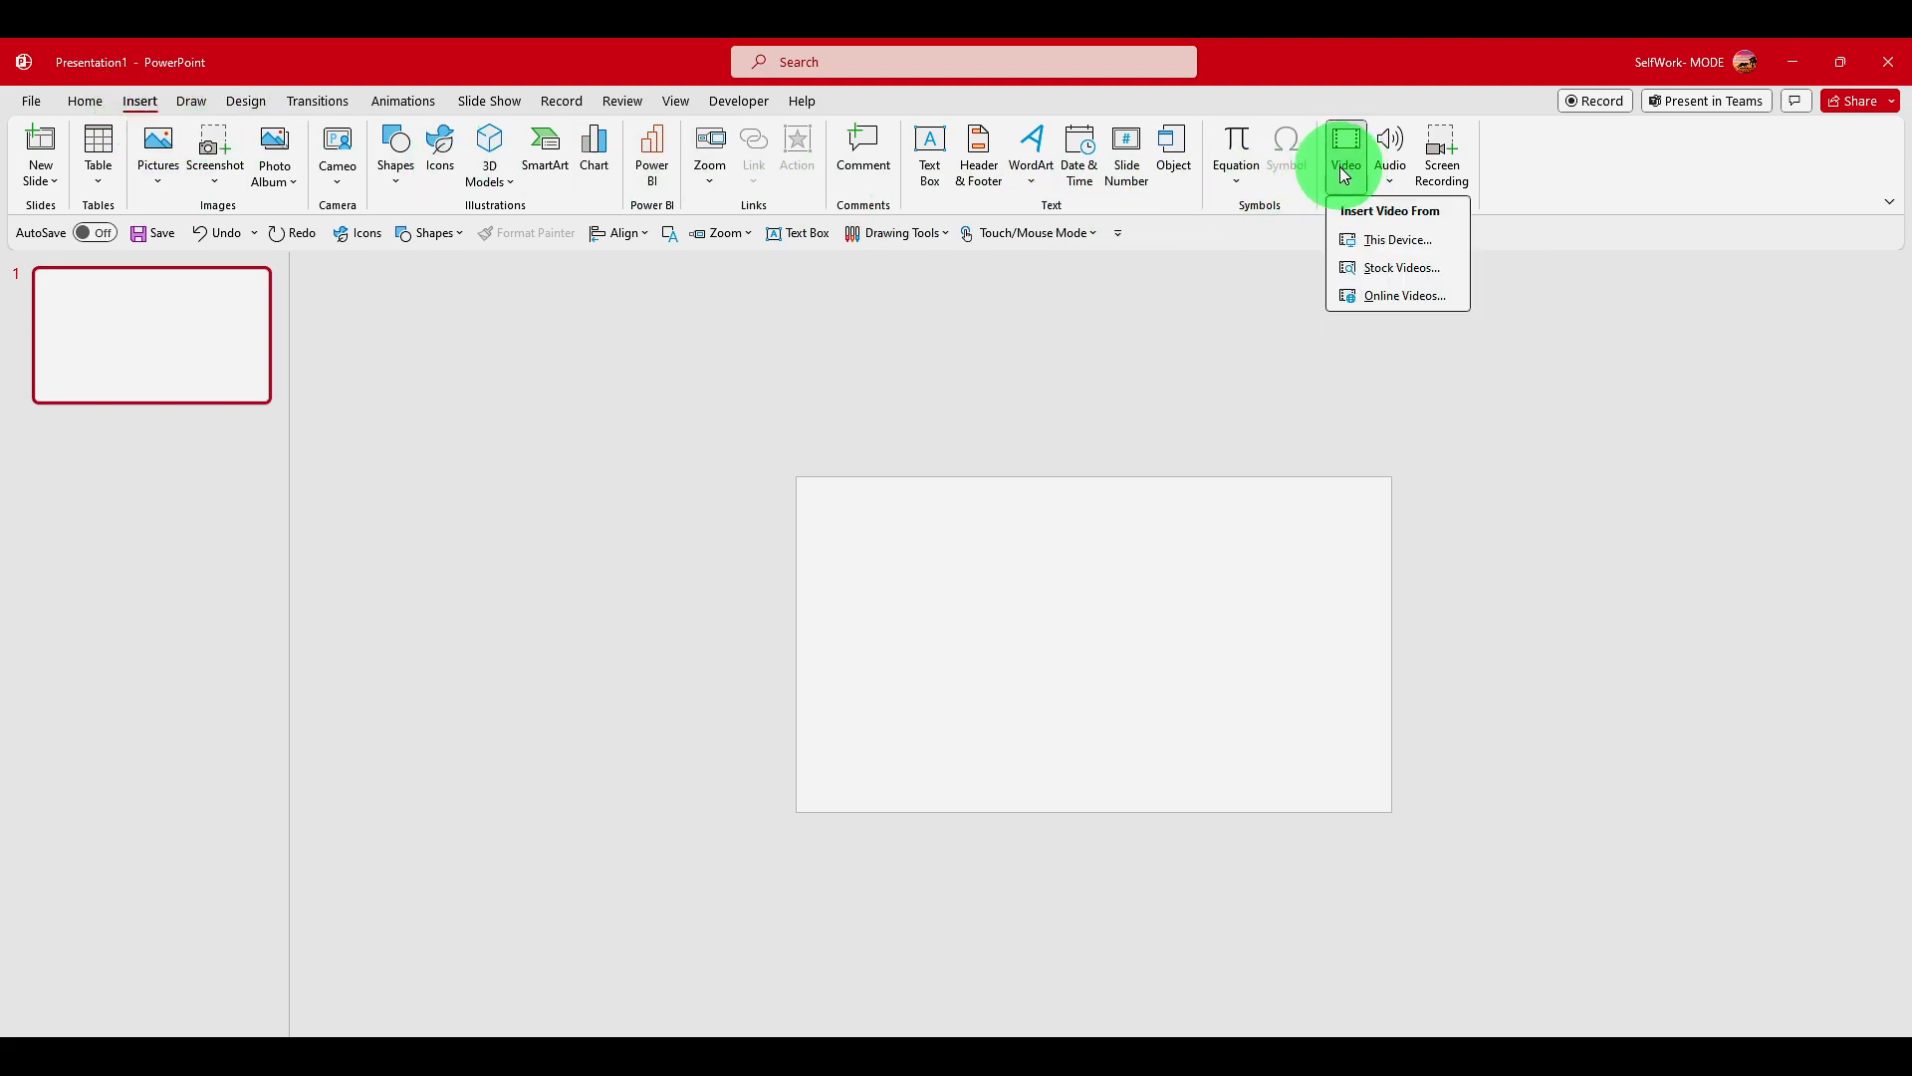
pyautogui.click(1378, 256)
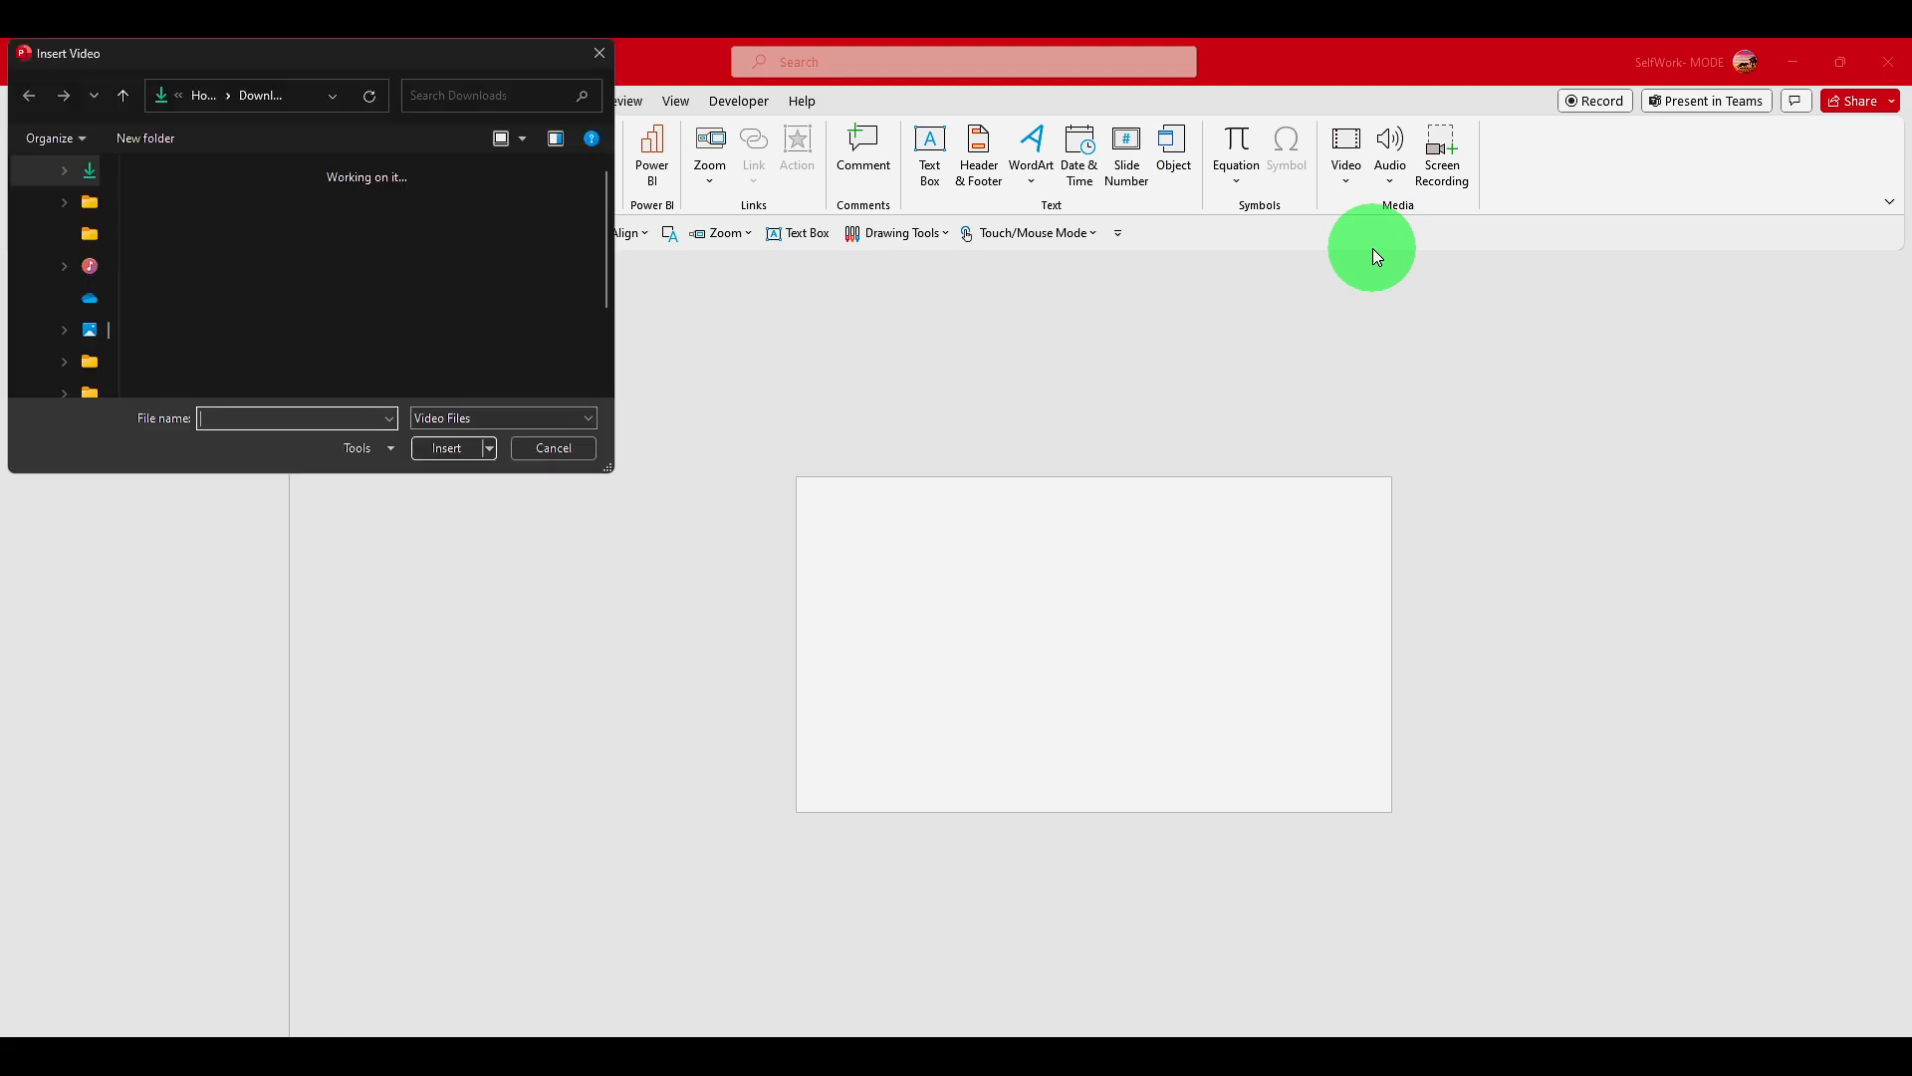
pyautogui.click(231, 267)
pyautogui.doubleClick(229, 263)
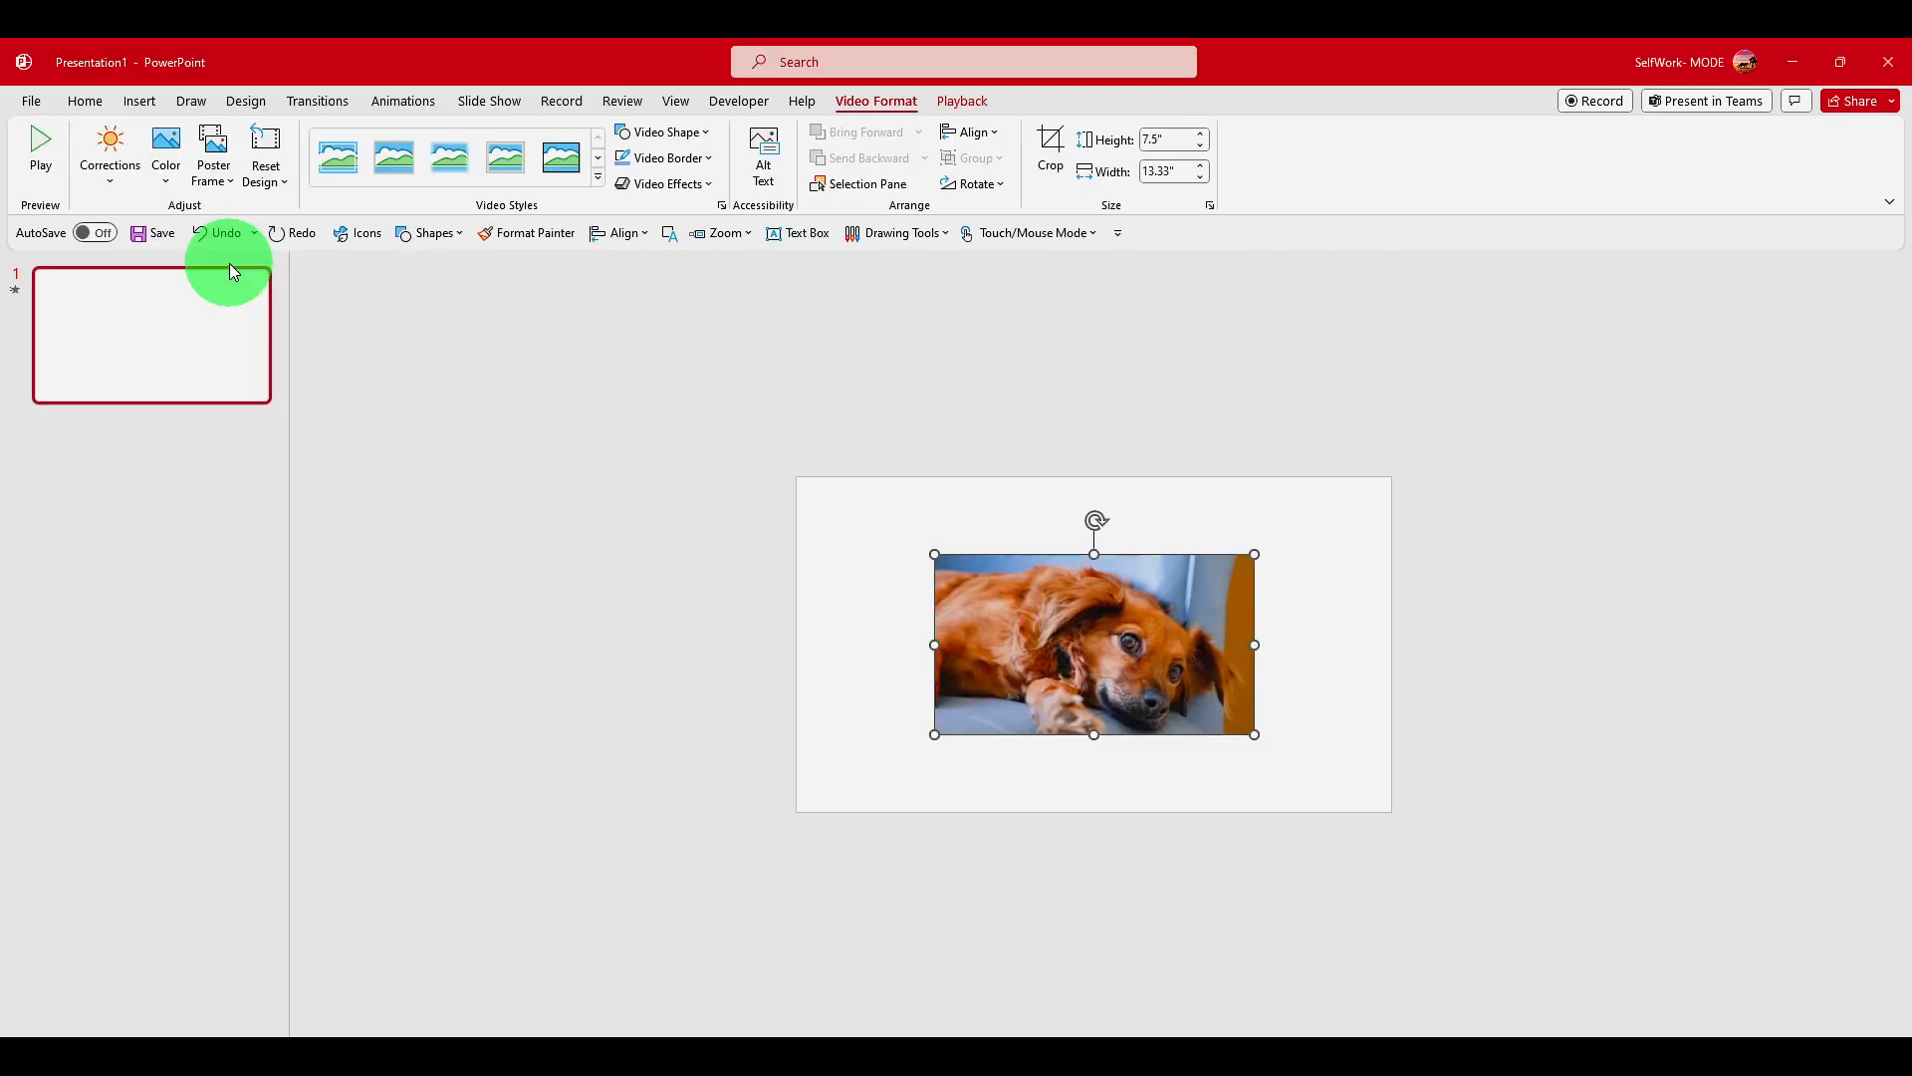
# Align the dog video with the slide's upper-left corner and enlarge it to cover the whole slide.
pyautogui.moveTo(1016, 631); pyautogui.dragTo(876, 543)
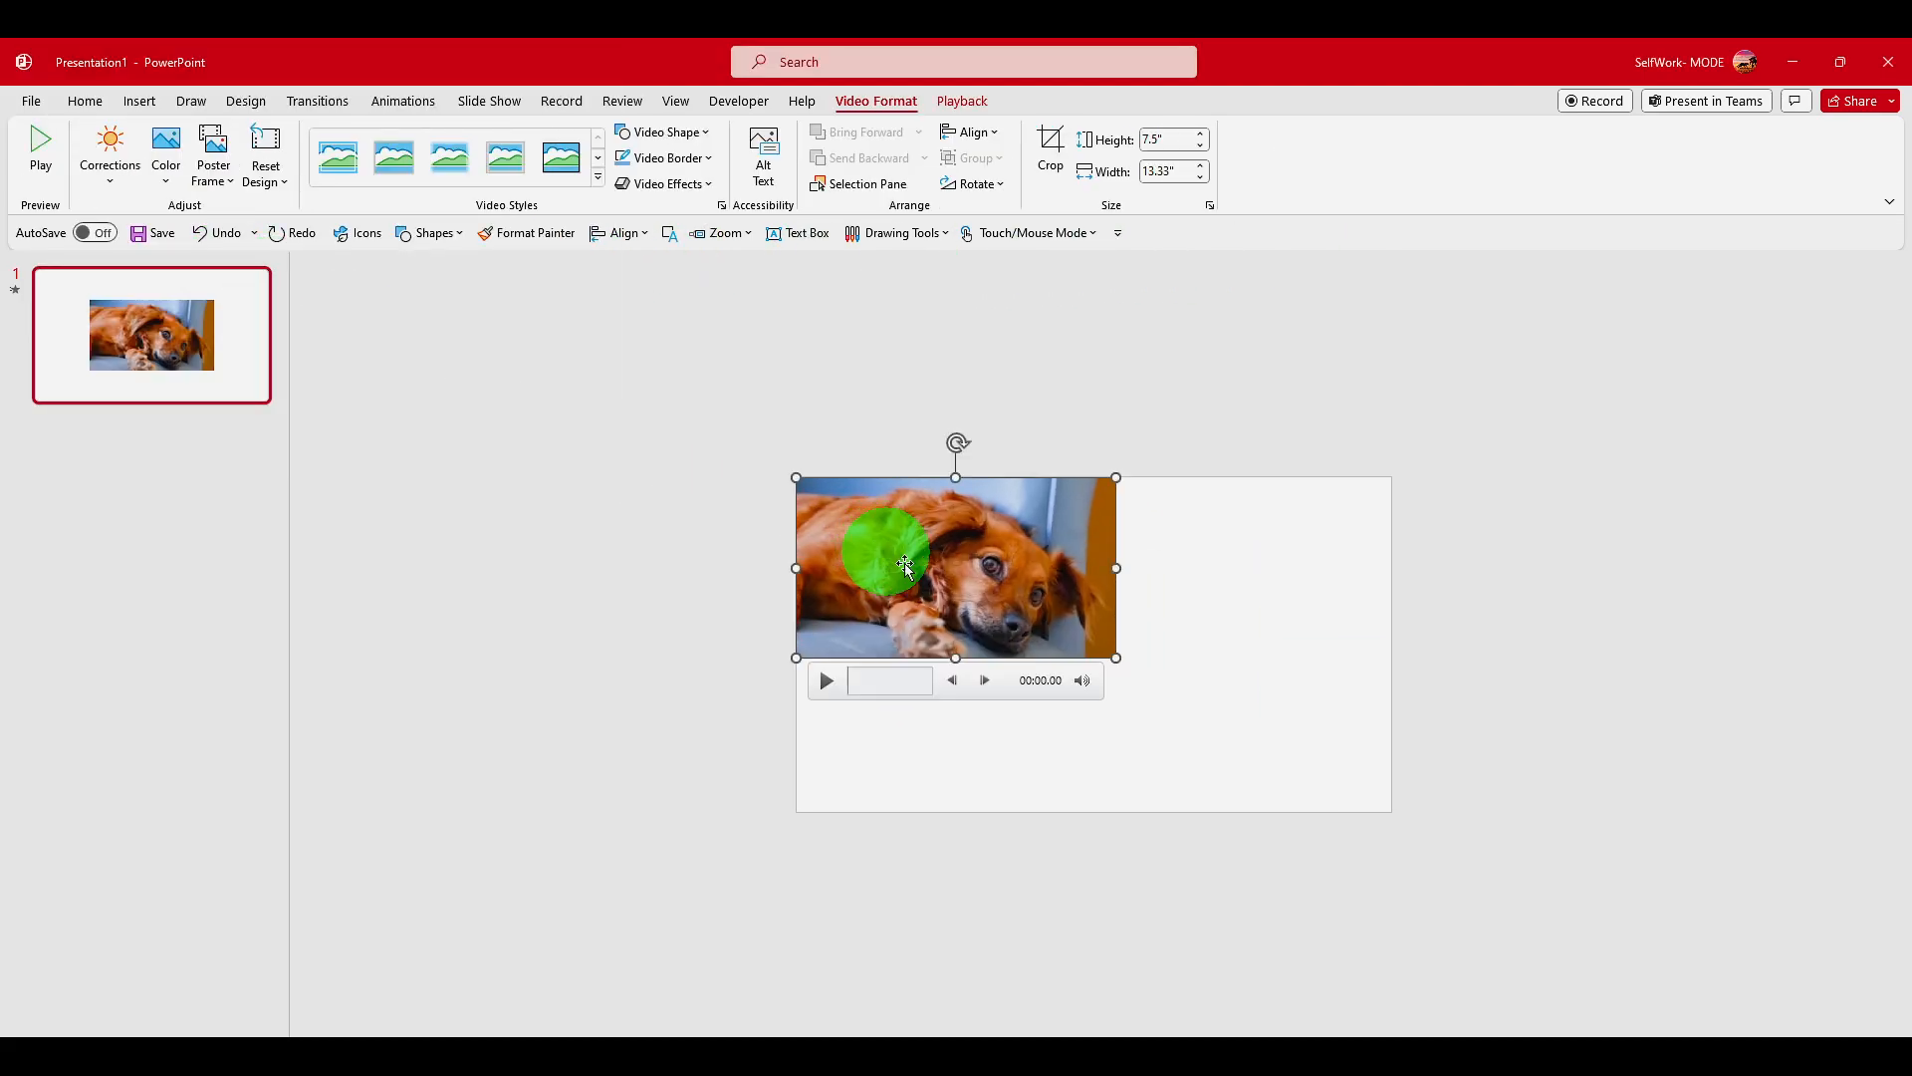
pyautogui.moveTo(951, 658); pyautogui.dragTo(1226, 813)
pyautogui.click(1360, 648)
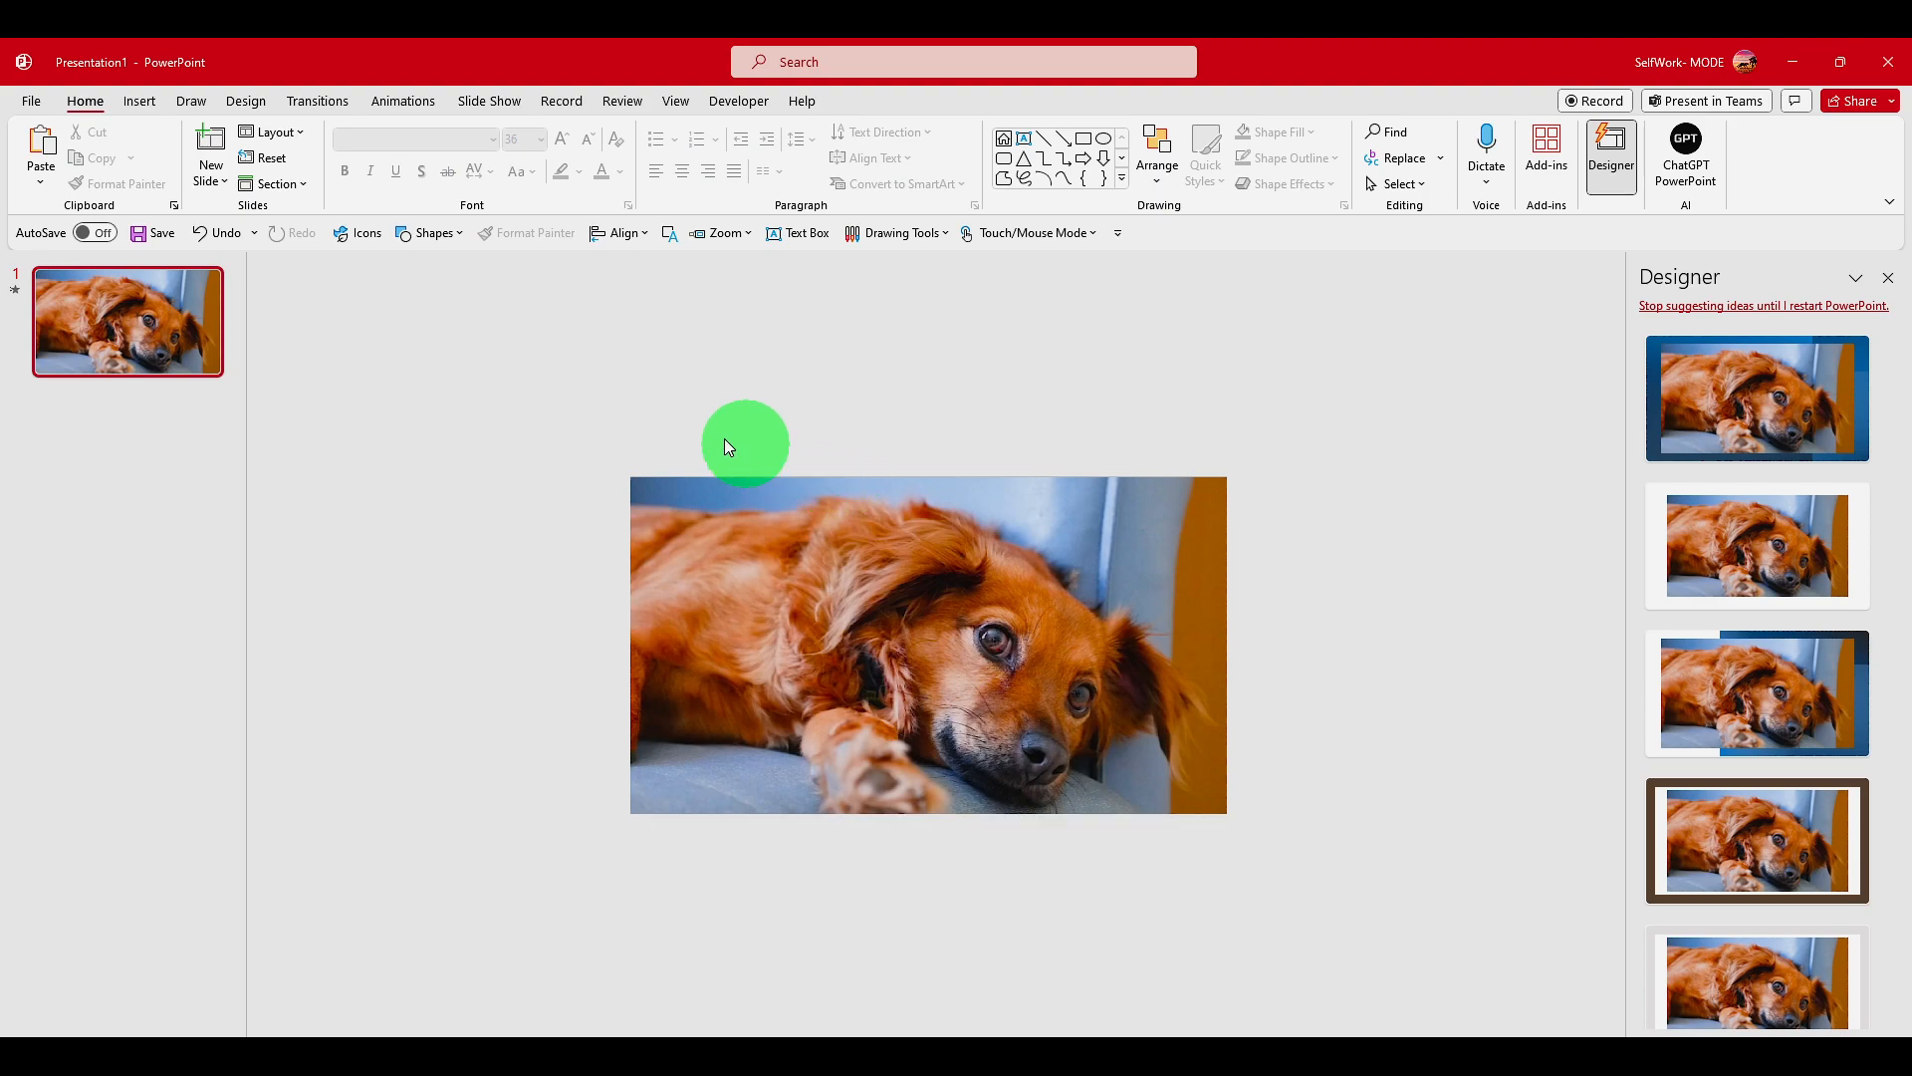
# Add a text box above the slide containing the text DOG CUTE.
pyautogui.click(142, 104)
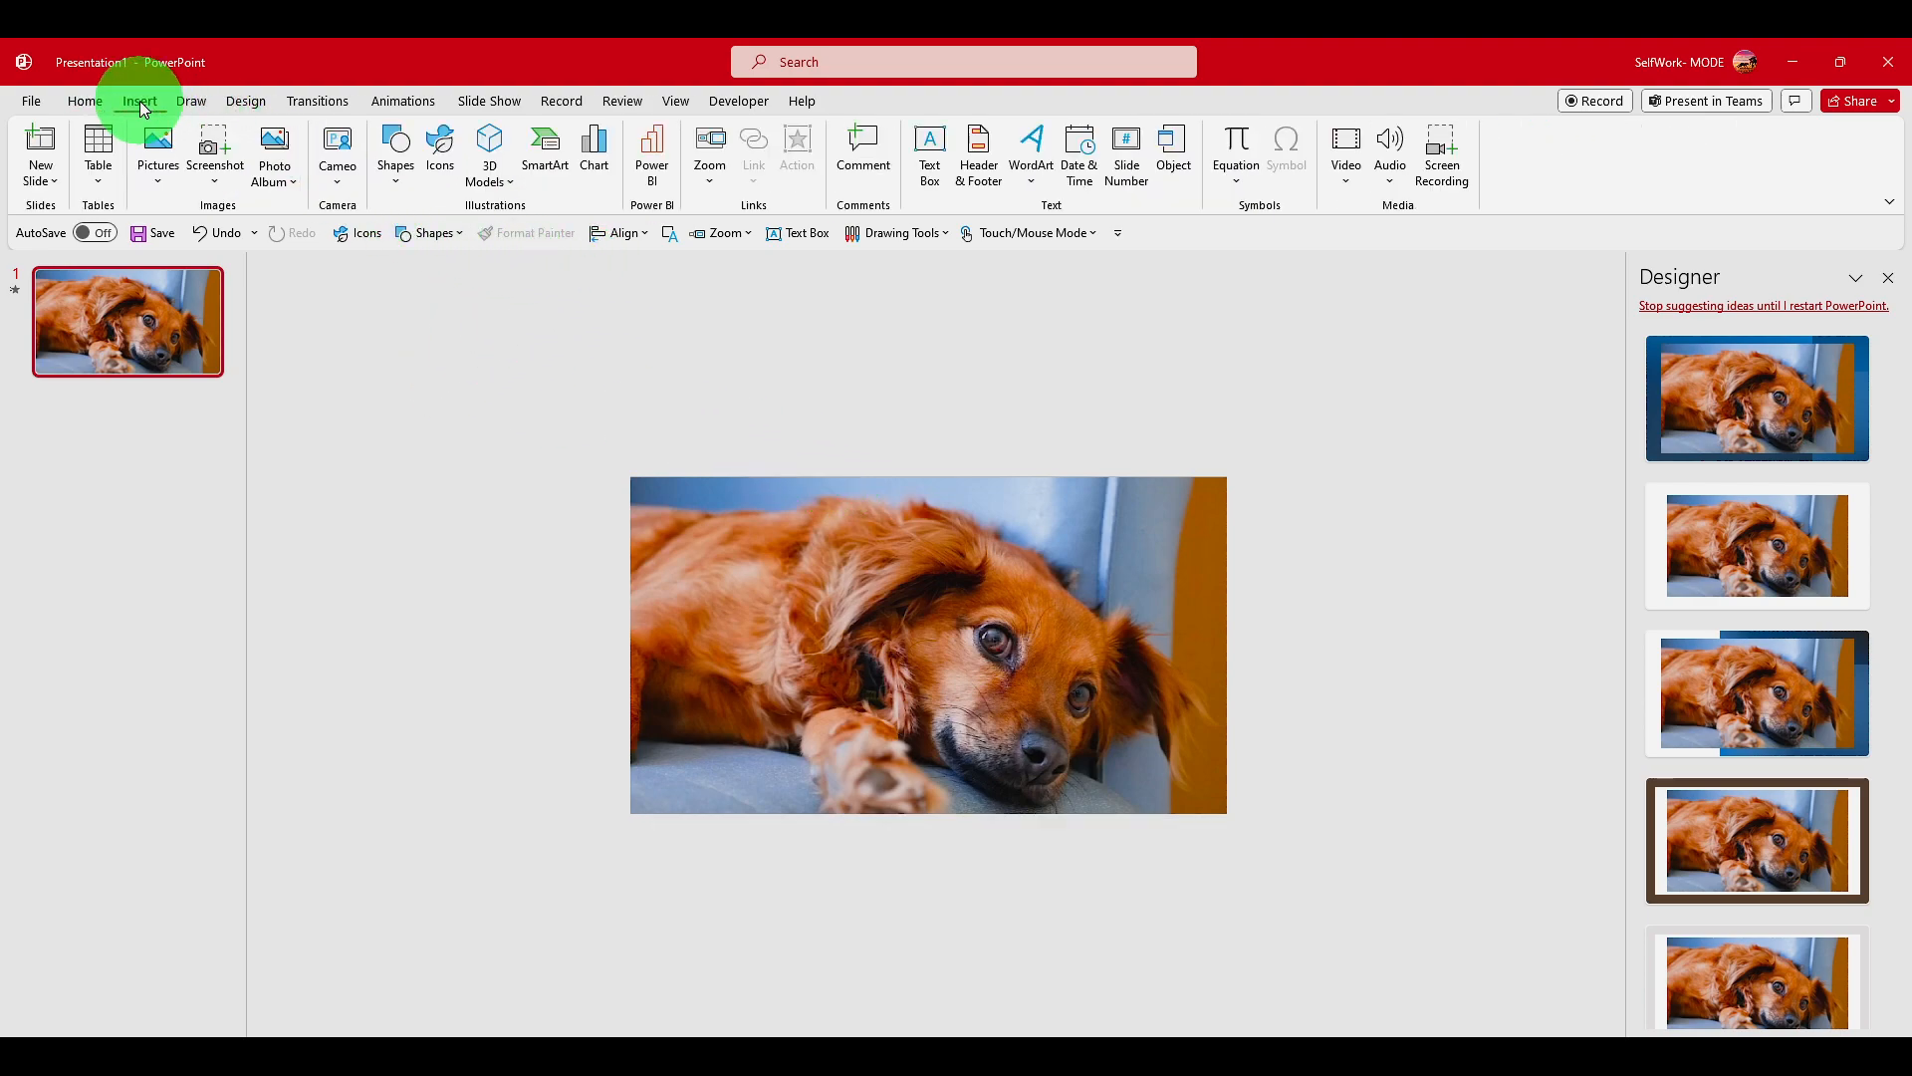
pyautogui.click(930, 154)
pyautogui.moveTo(744, 292); pyautogui.dragTo(1037, 415)
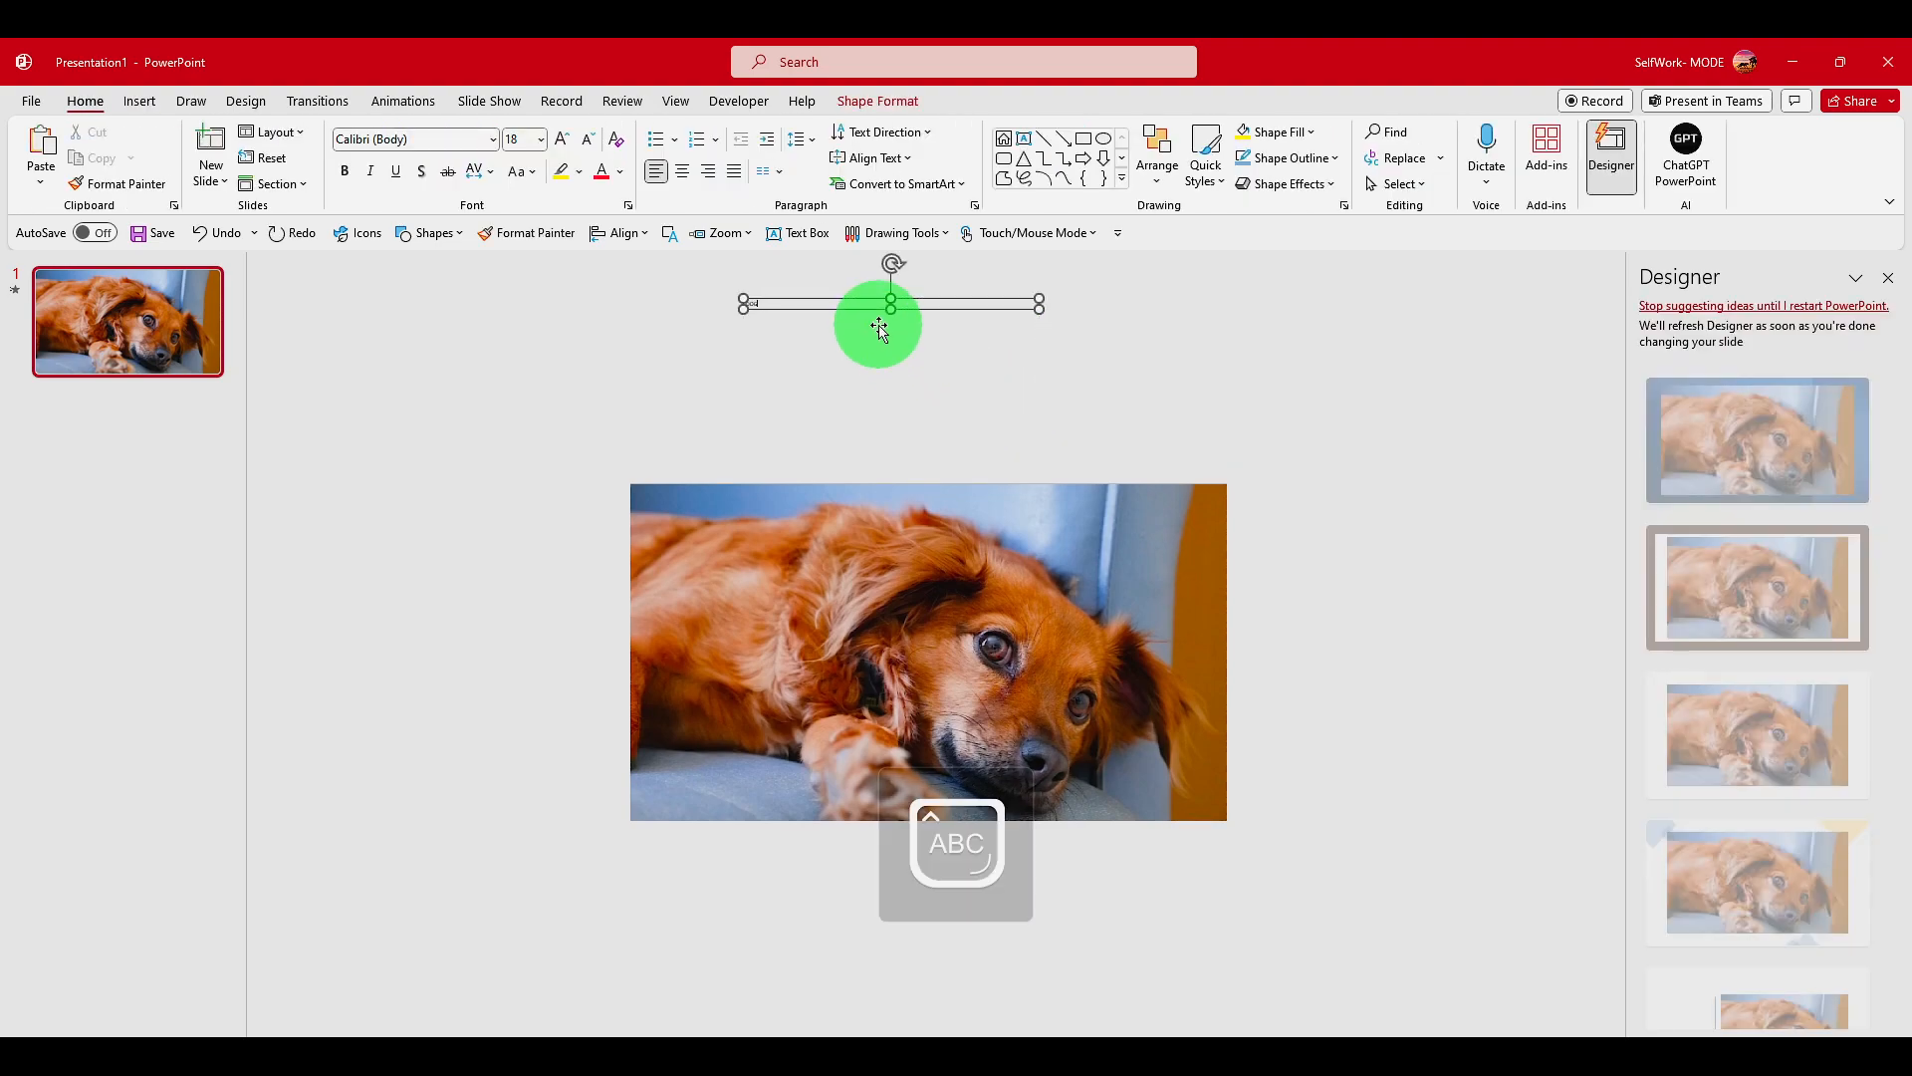
# Enlarge the DOG CUTE text to size 413 and widen and reposition its box so it fits on one line above the video.
pyautogui.hotkey('ctrl', 'a')
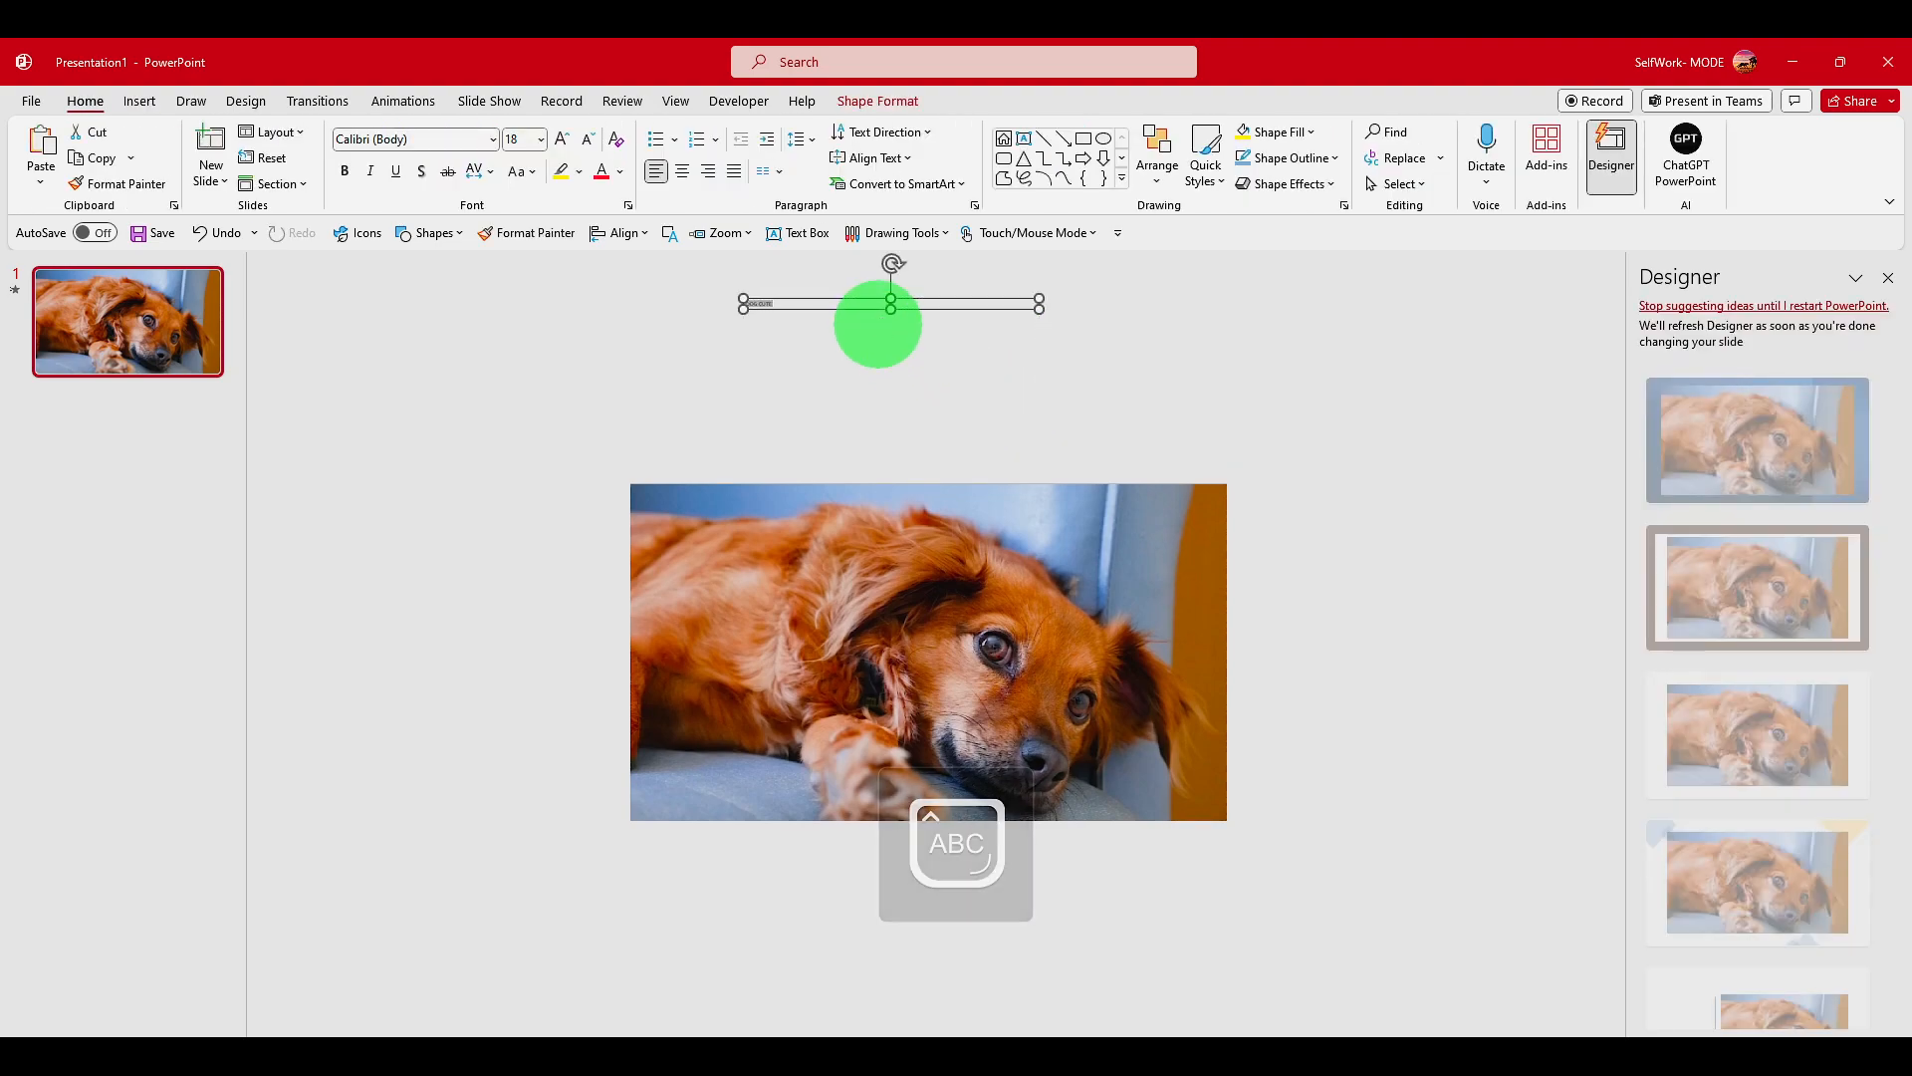
pyautogui.click(565, 140)
pyautogui.click(565, 139)
pyautogui.click(564, 139)
pyautogui.click(564, 139)
pyautogui.click(565, 139)
pyautogui.click(565, 139)
pyautogui.click(565, 140)
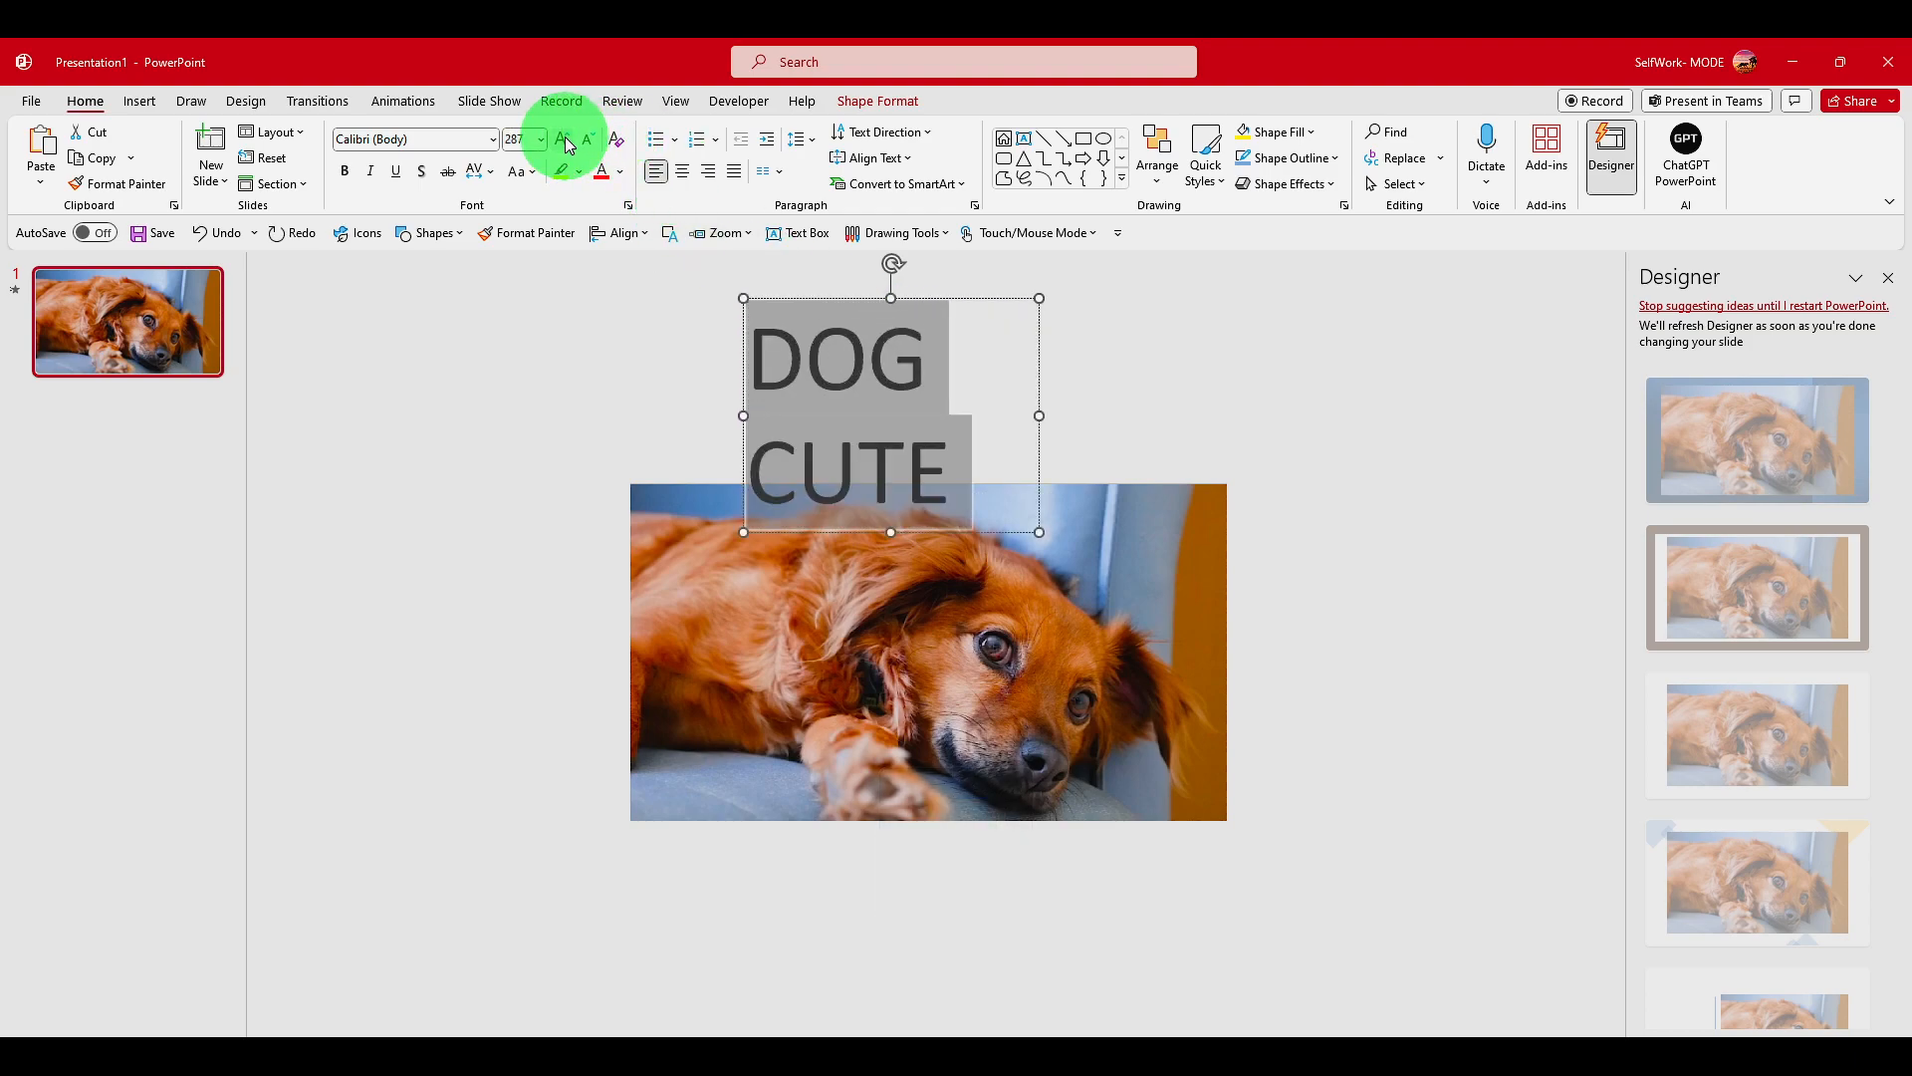
pyautogui.click(565, 139)
pyautogui.click(564, 139)
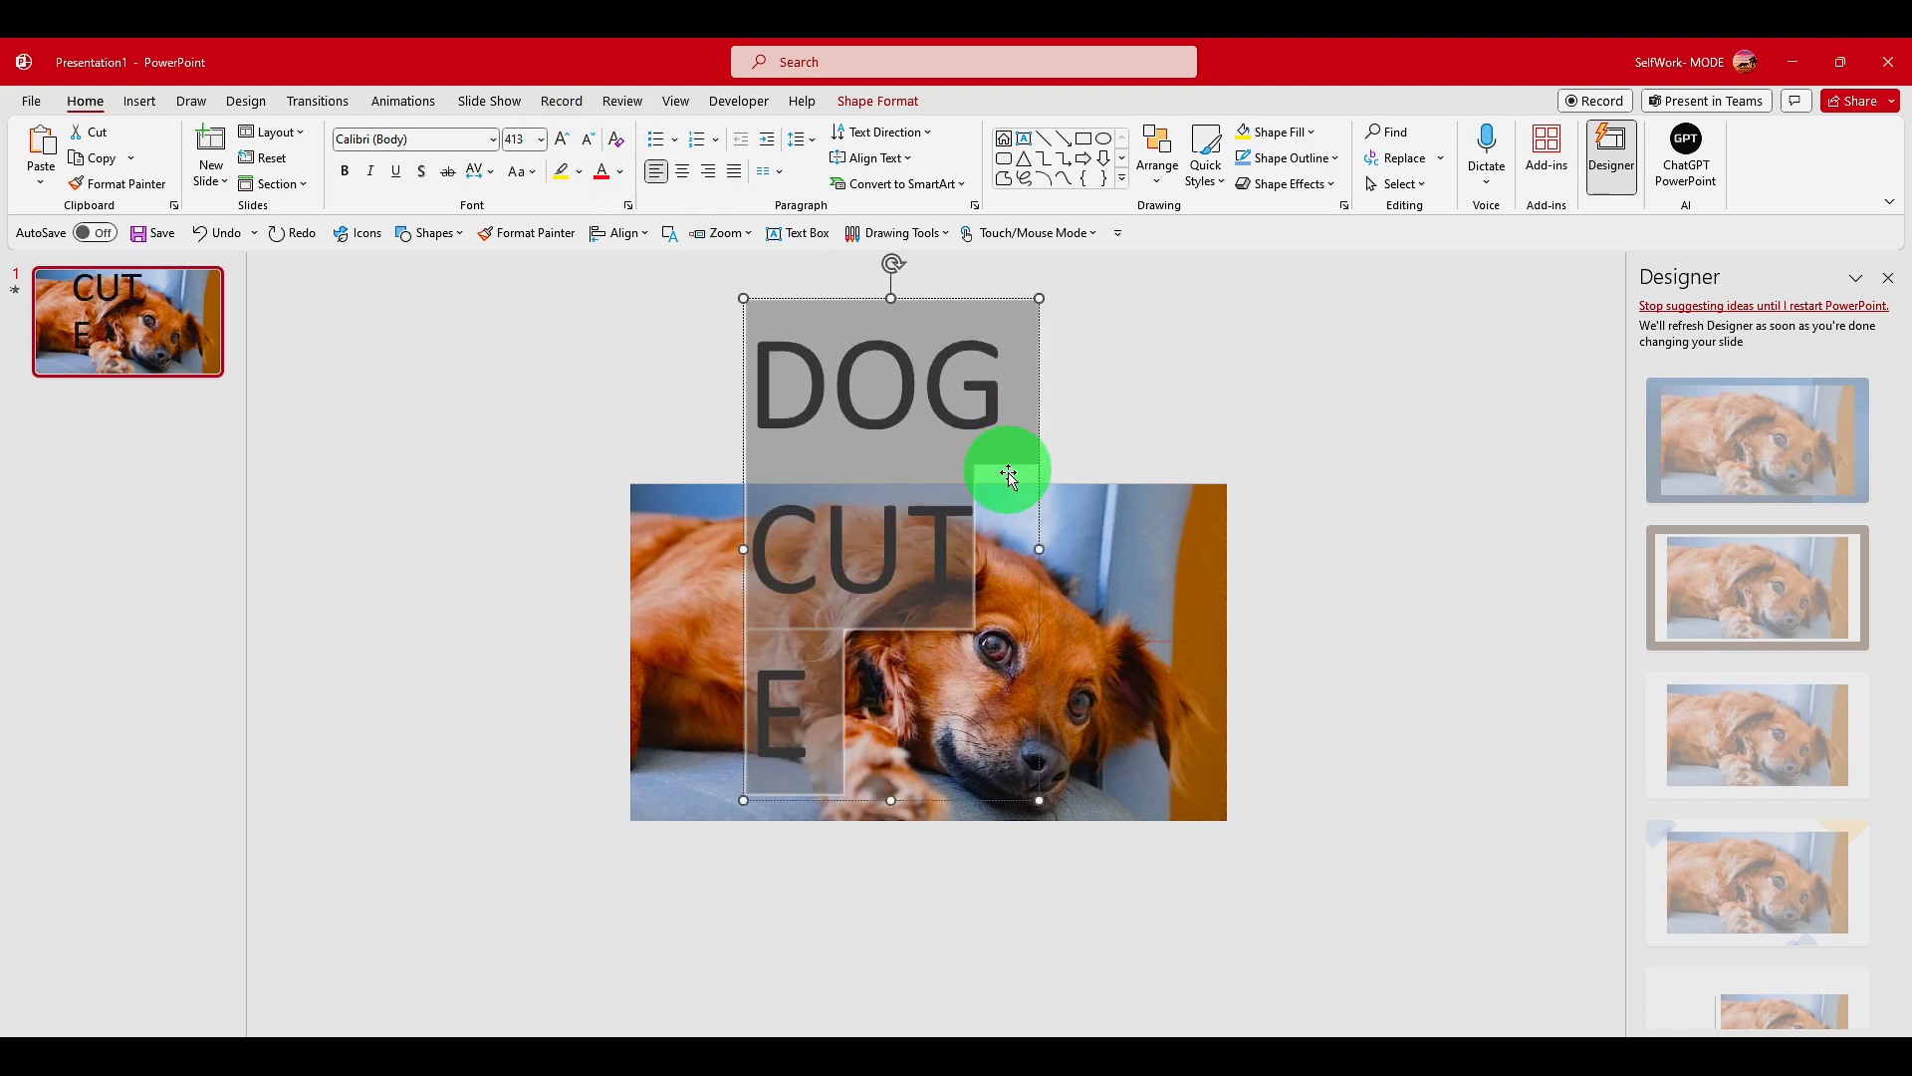
pyautogui.moveTo(1036, 542); pyautogui.dragTo(1430, 493)
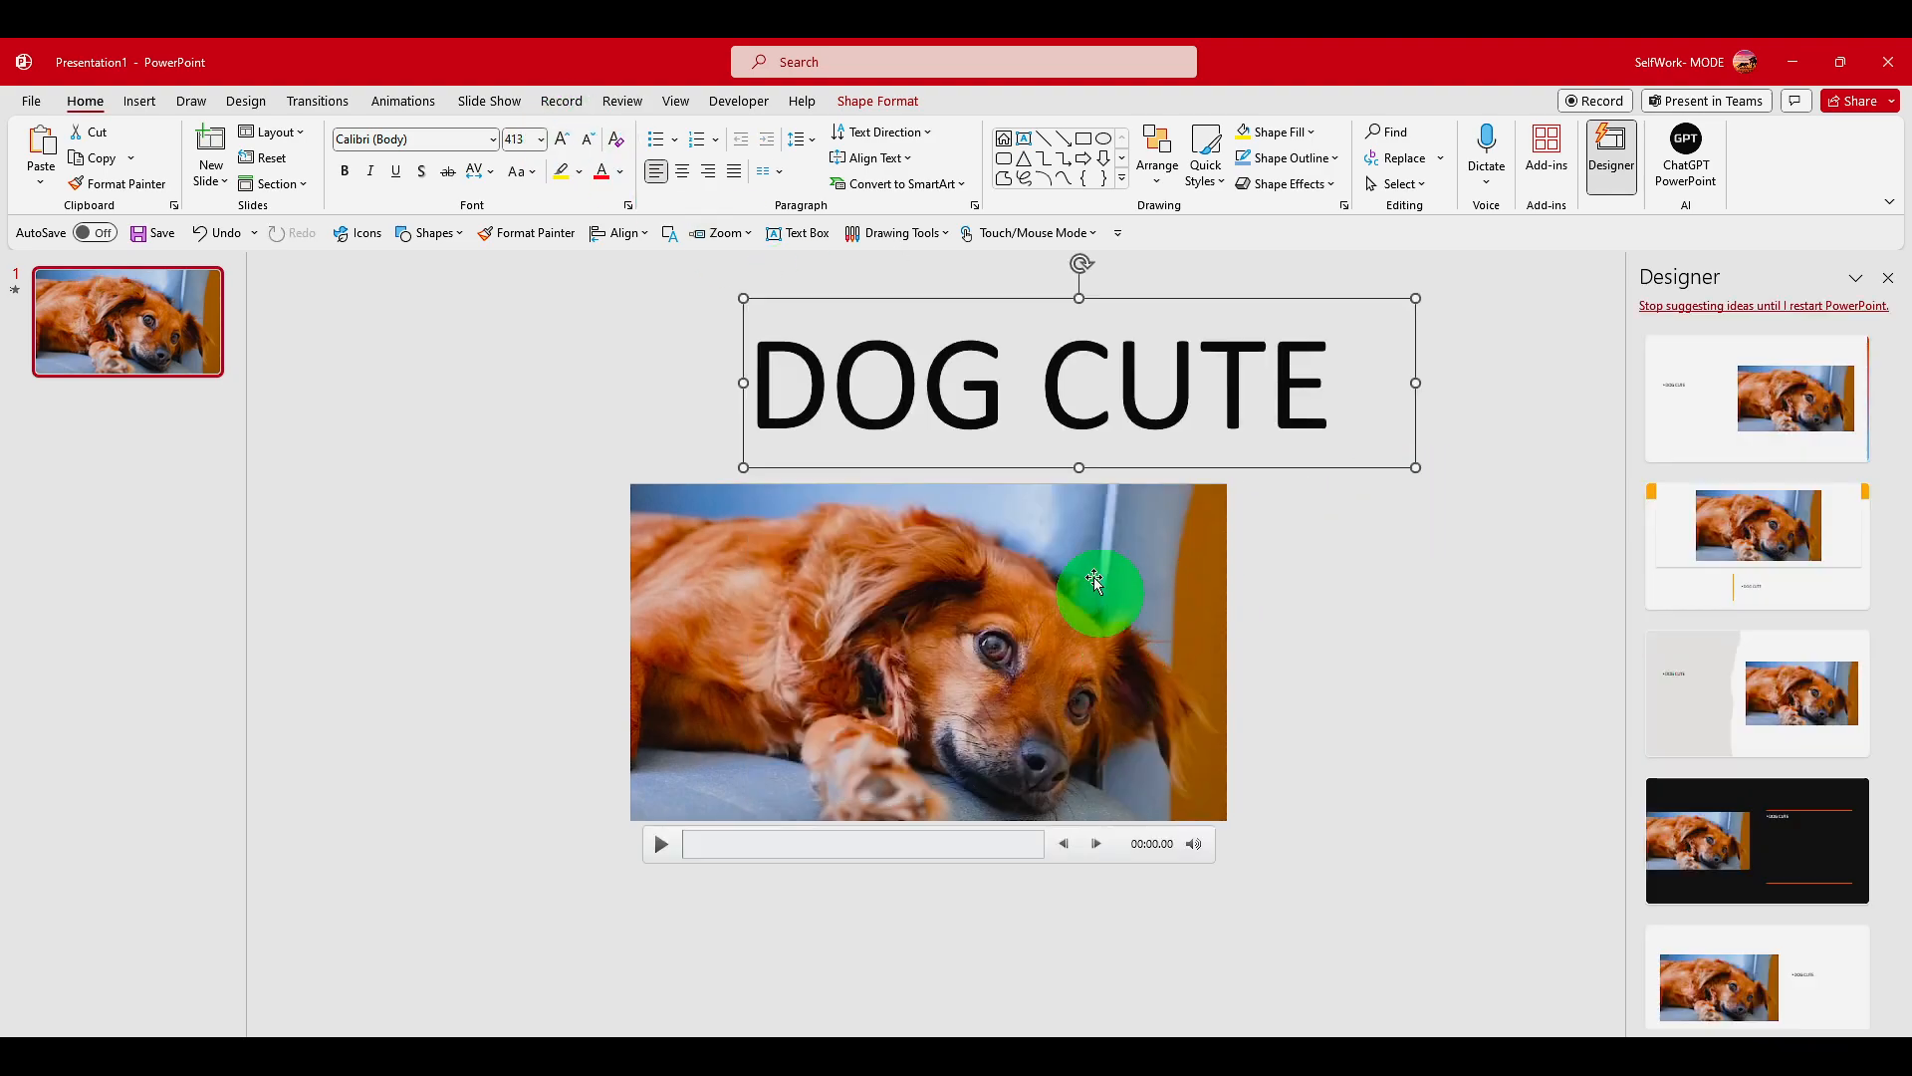
pyautogui.moveTo(1048, 295); pyautogui.dragTo(925, 295)
# Make the DOG CUTE text bold and change its font to Berlin Sans FB Demi.
pyautogui.click(915, 378)
pyautogui.hotkey('ctrl', 'a')
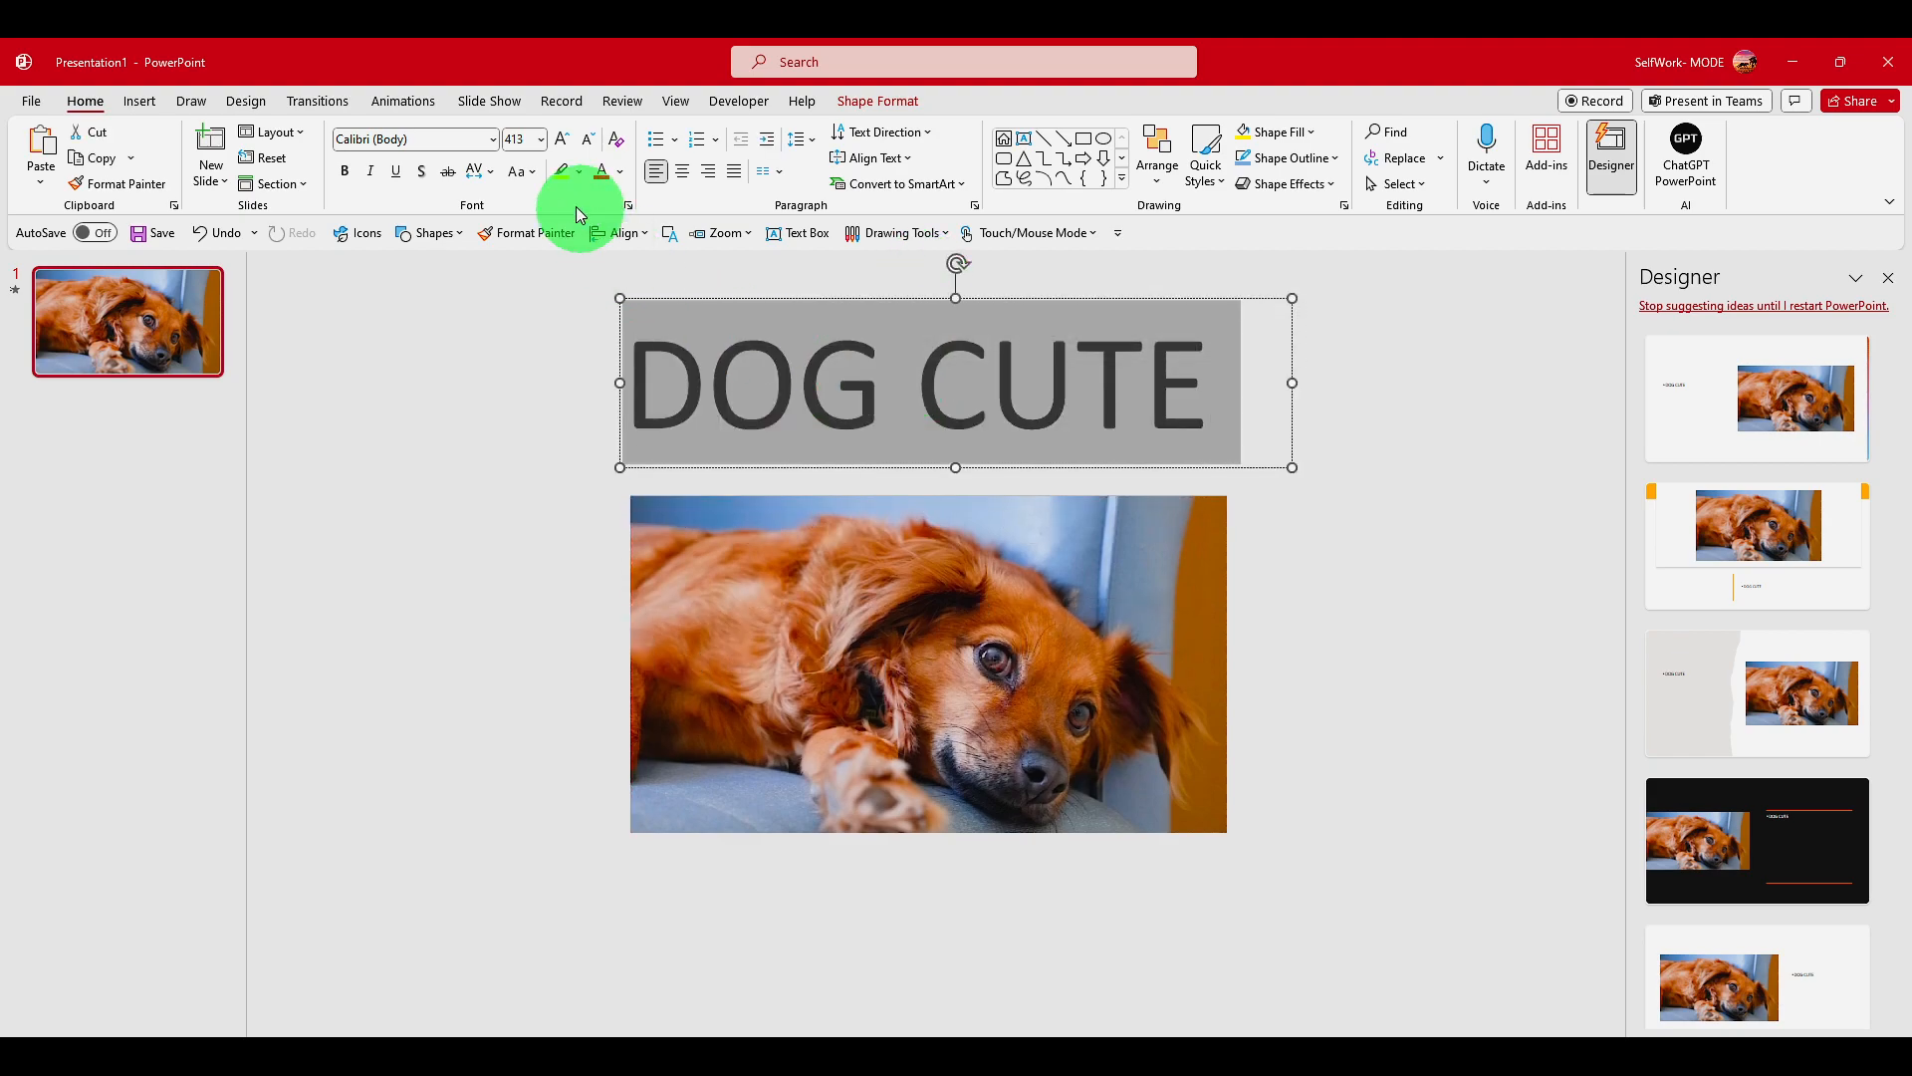
pyautogui.click(345, 171)
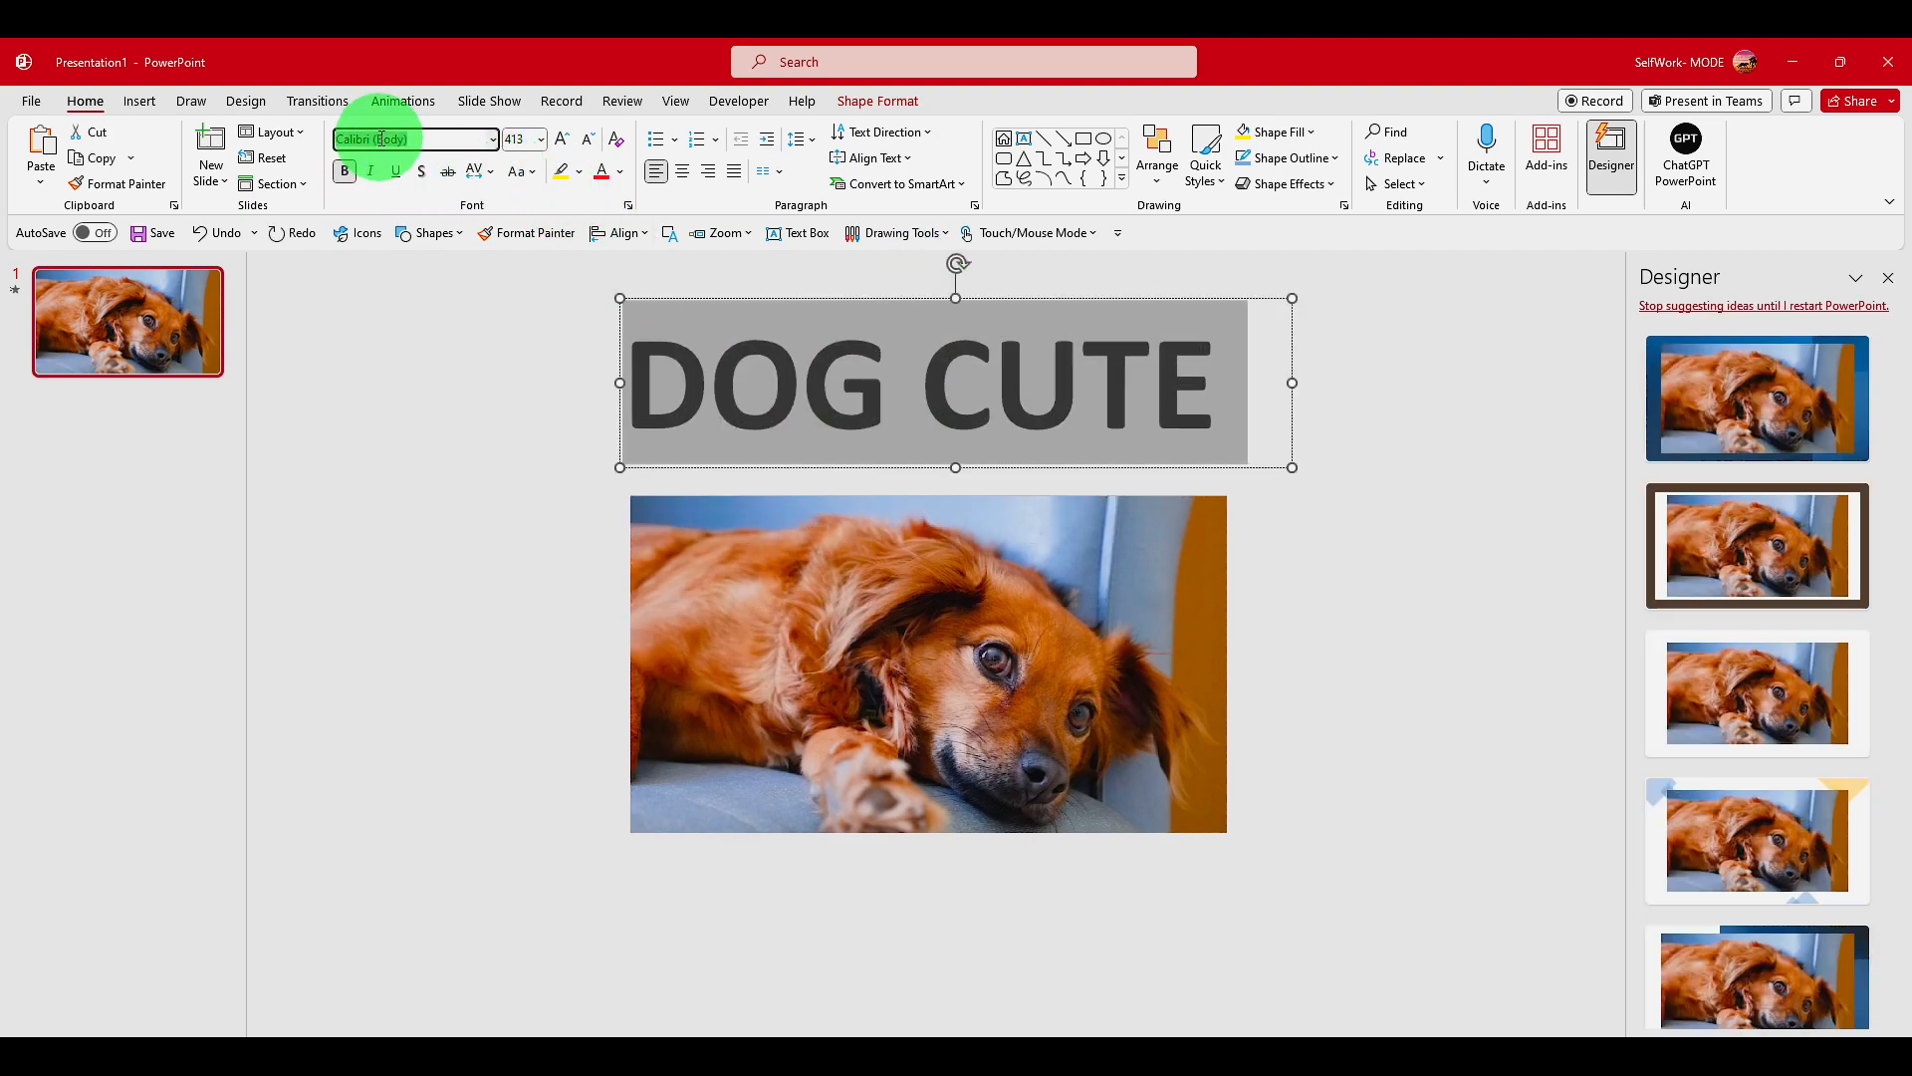
pyautogui.click(491, 139)
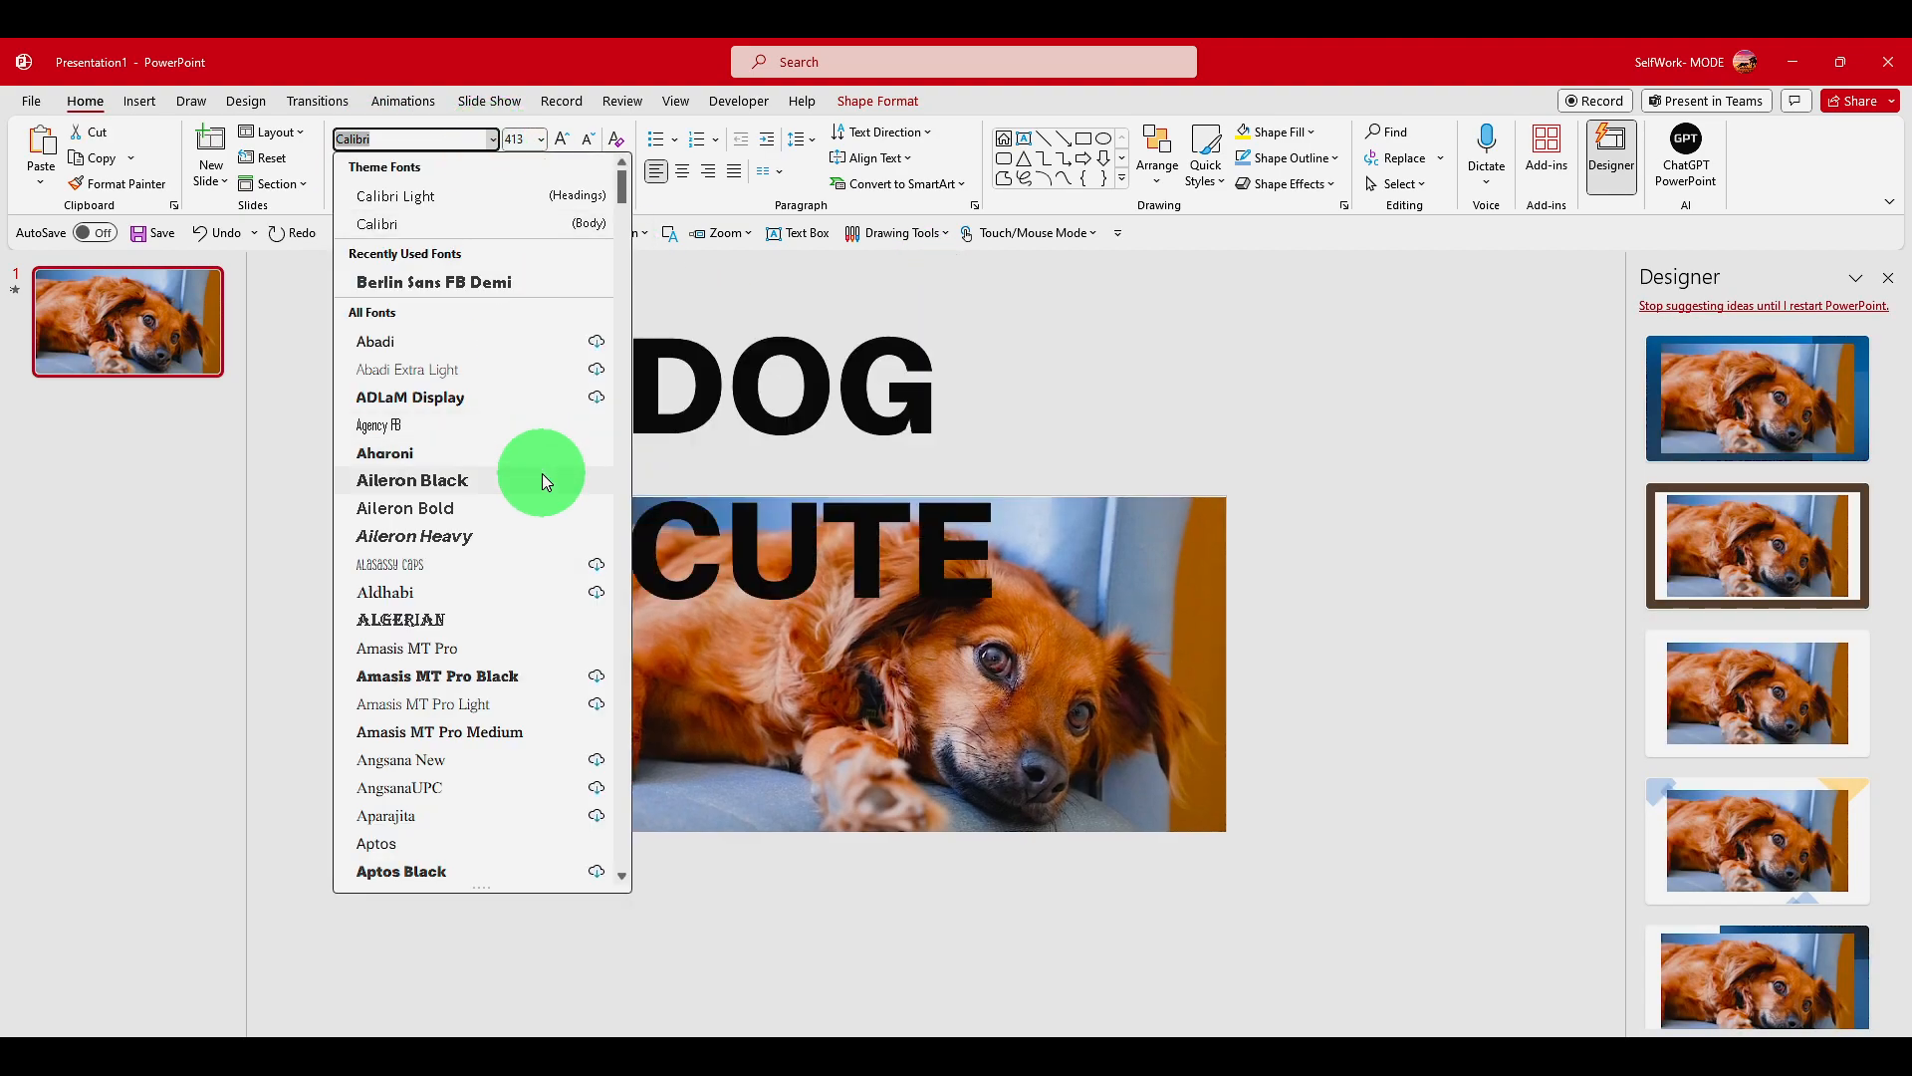
pyautogui.click(506, 282)
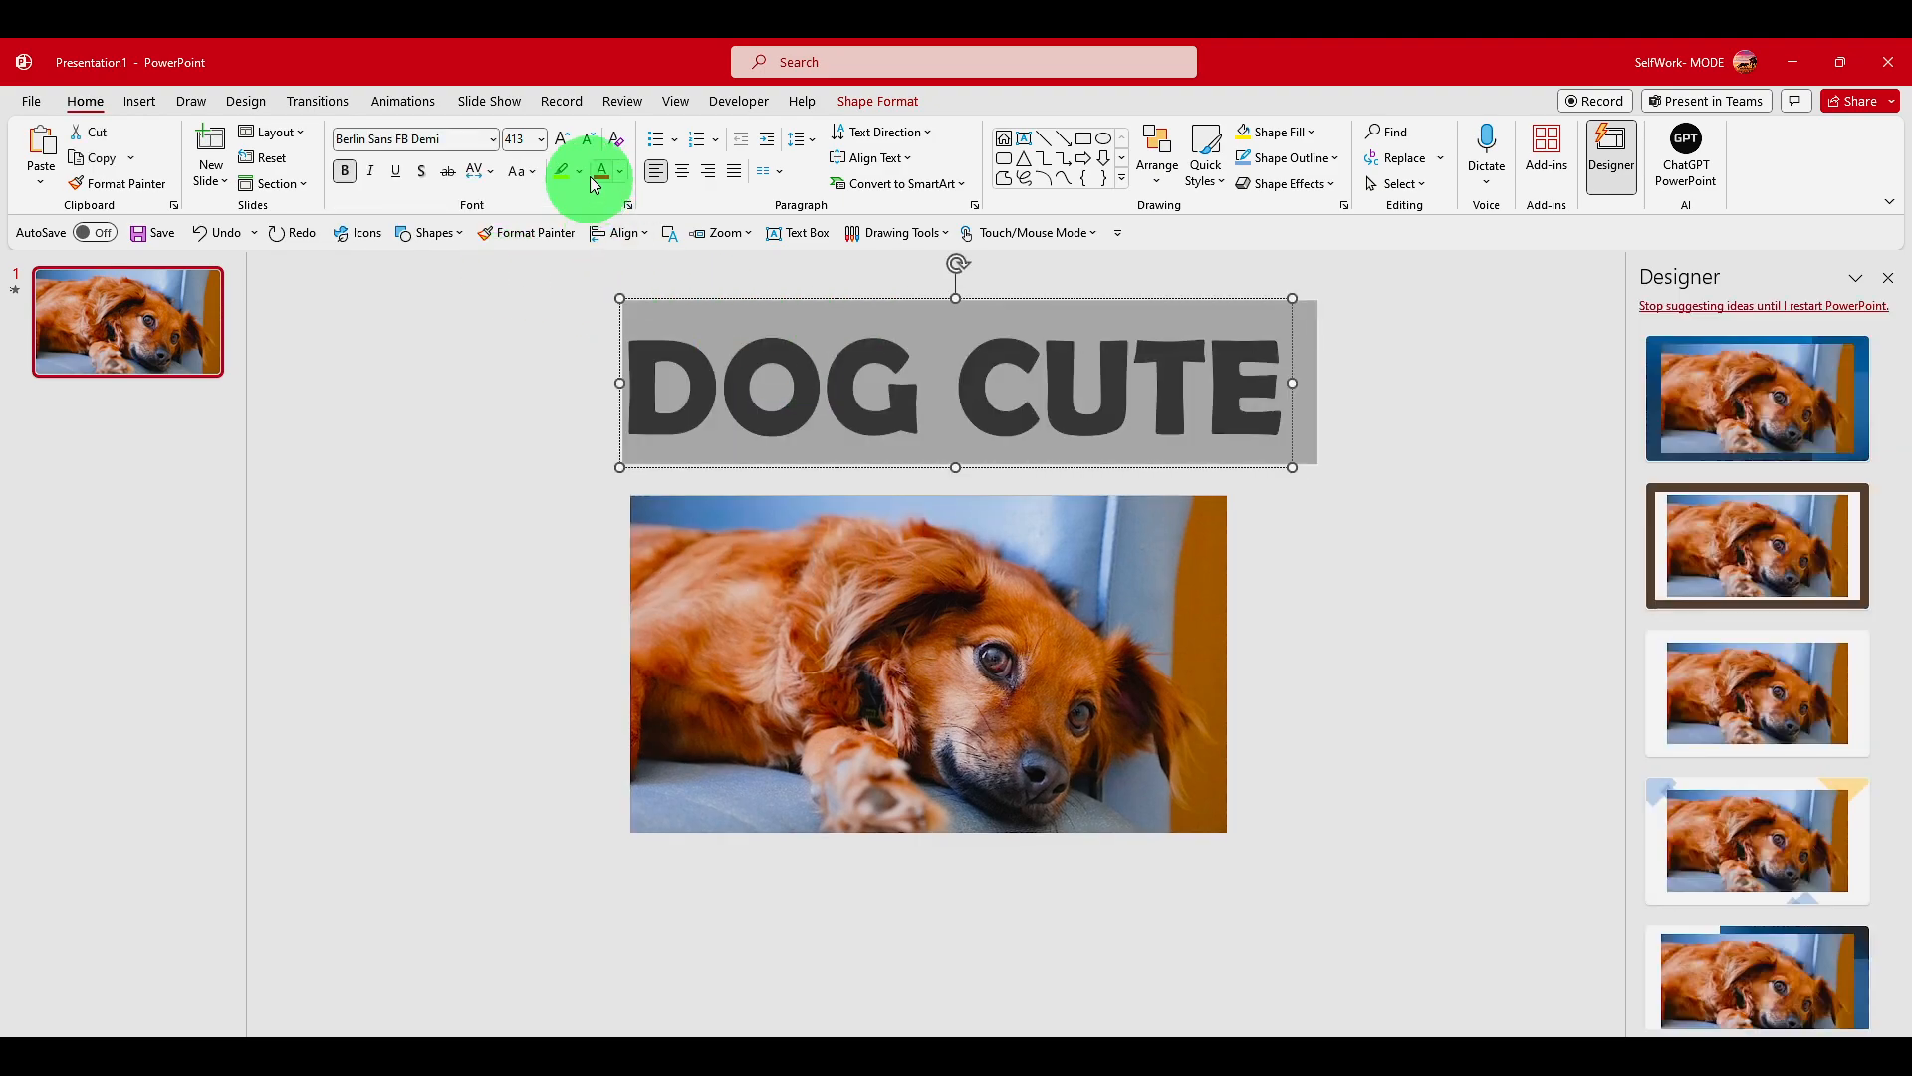
# Reduce the DOG CUTE text to size 344 and place it over the middle of the video.
pyautogui.click(588, 138)
pyautogui.moveTo(850, 303); pyautogui.dragTo(939, 641)
# Change the DOG CUTE text colour to white.
pyautogui.tripleClick(937, 648)
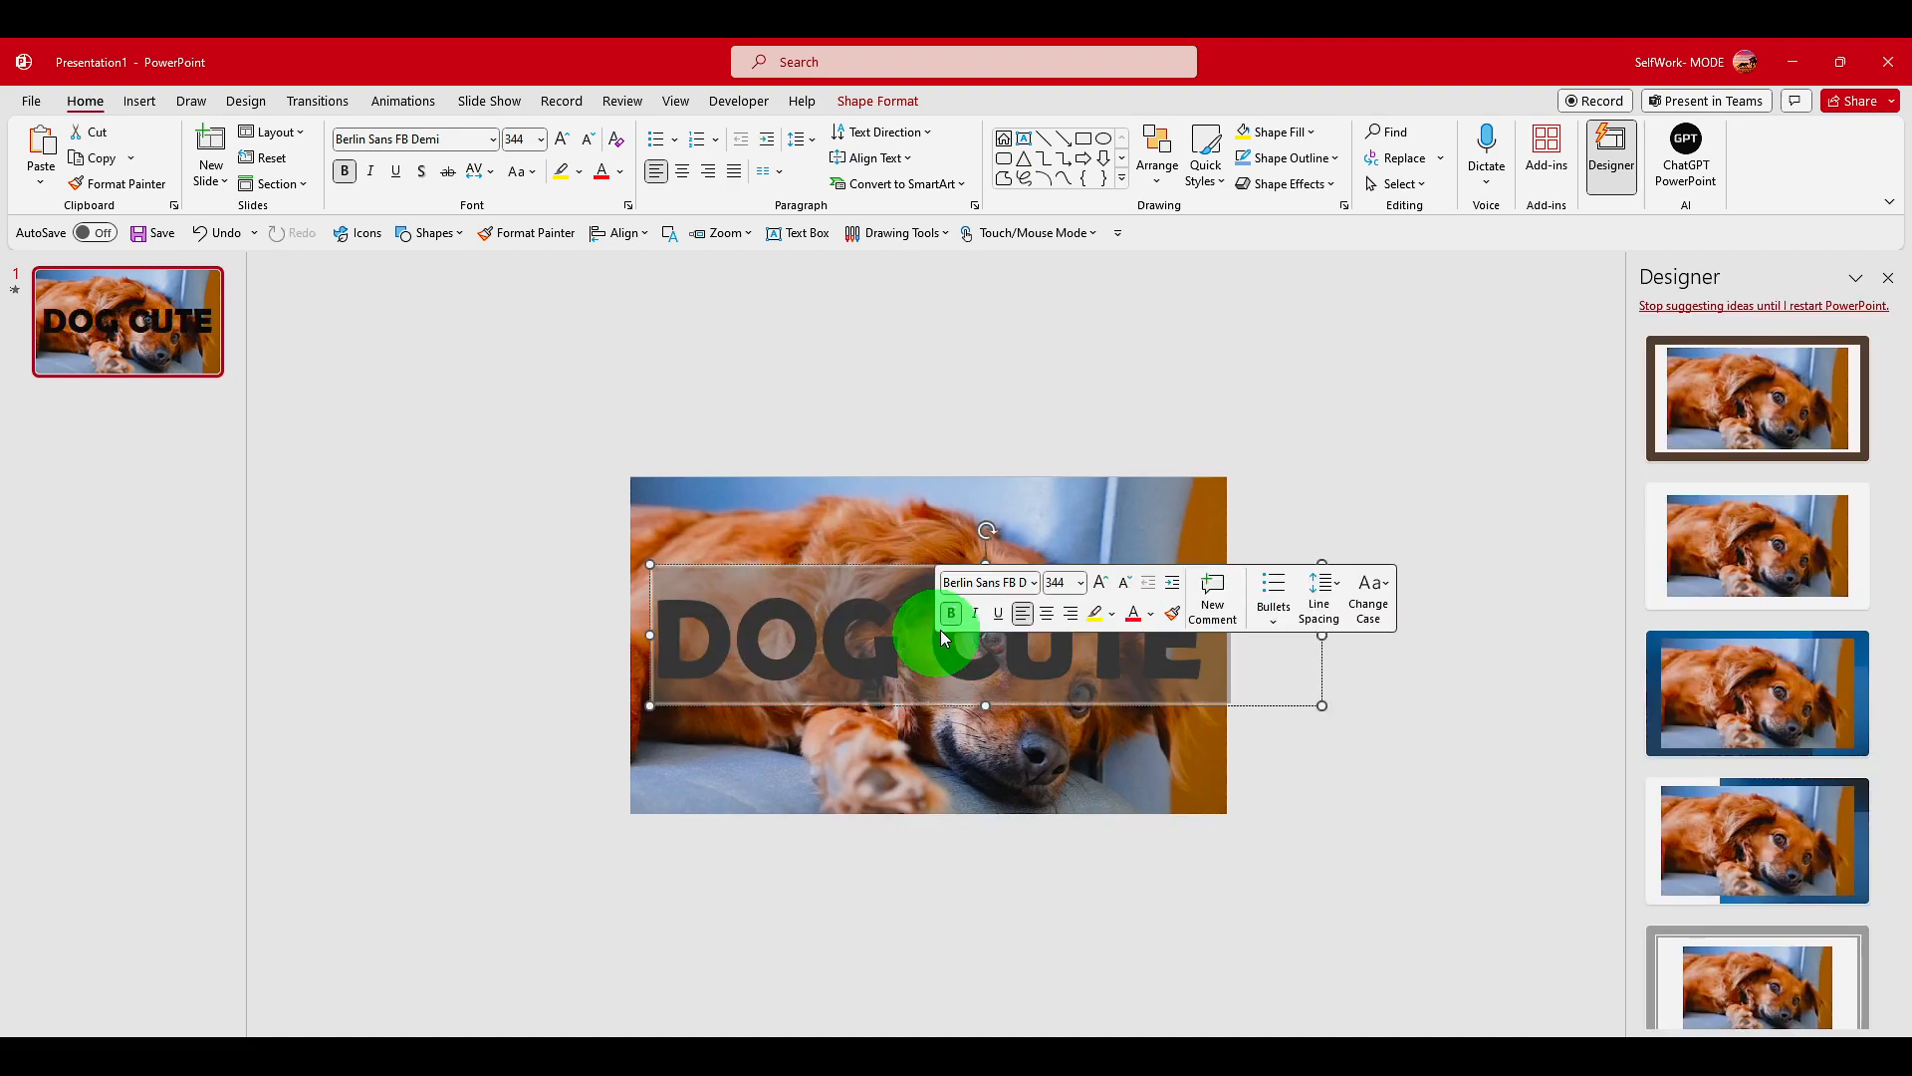
pyautogui.click(1153, 622)
pyautogui.click(1133, 660)
pyautogui.click(733, 336)
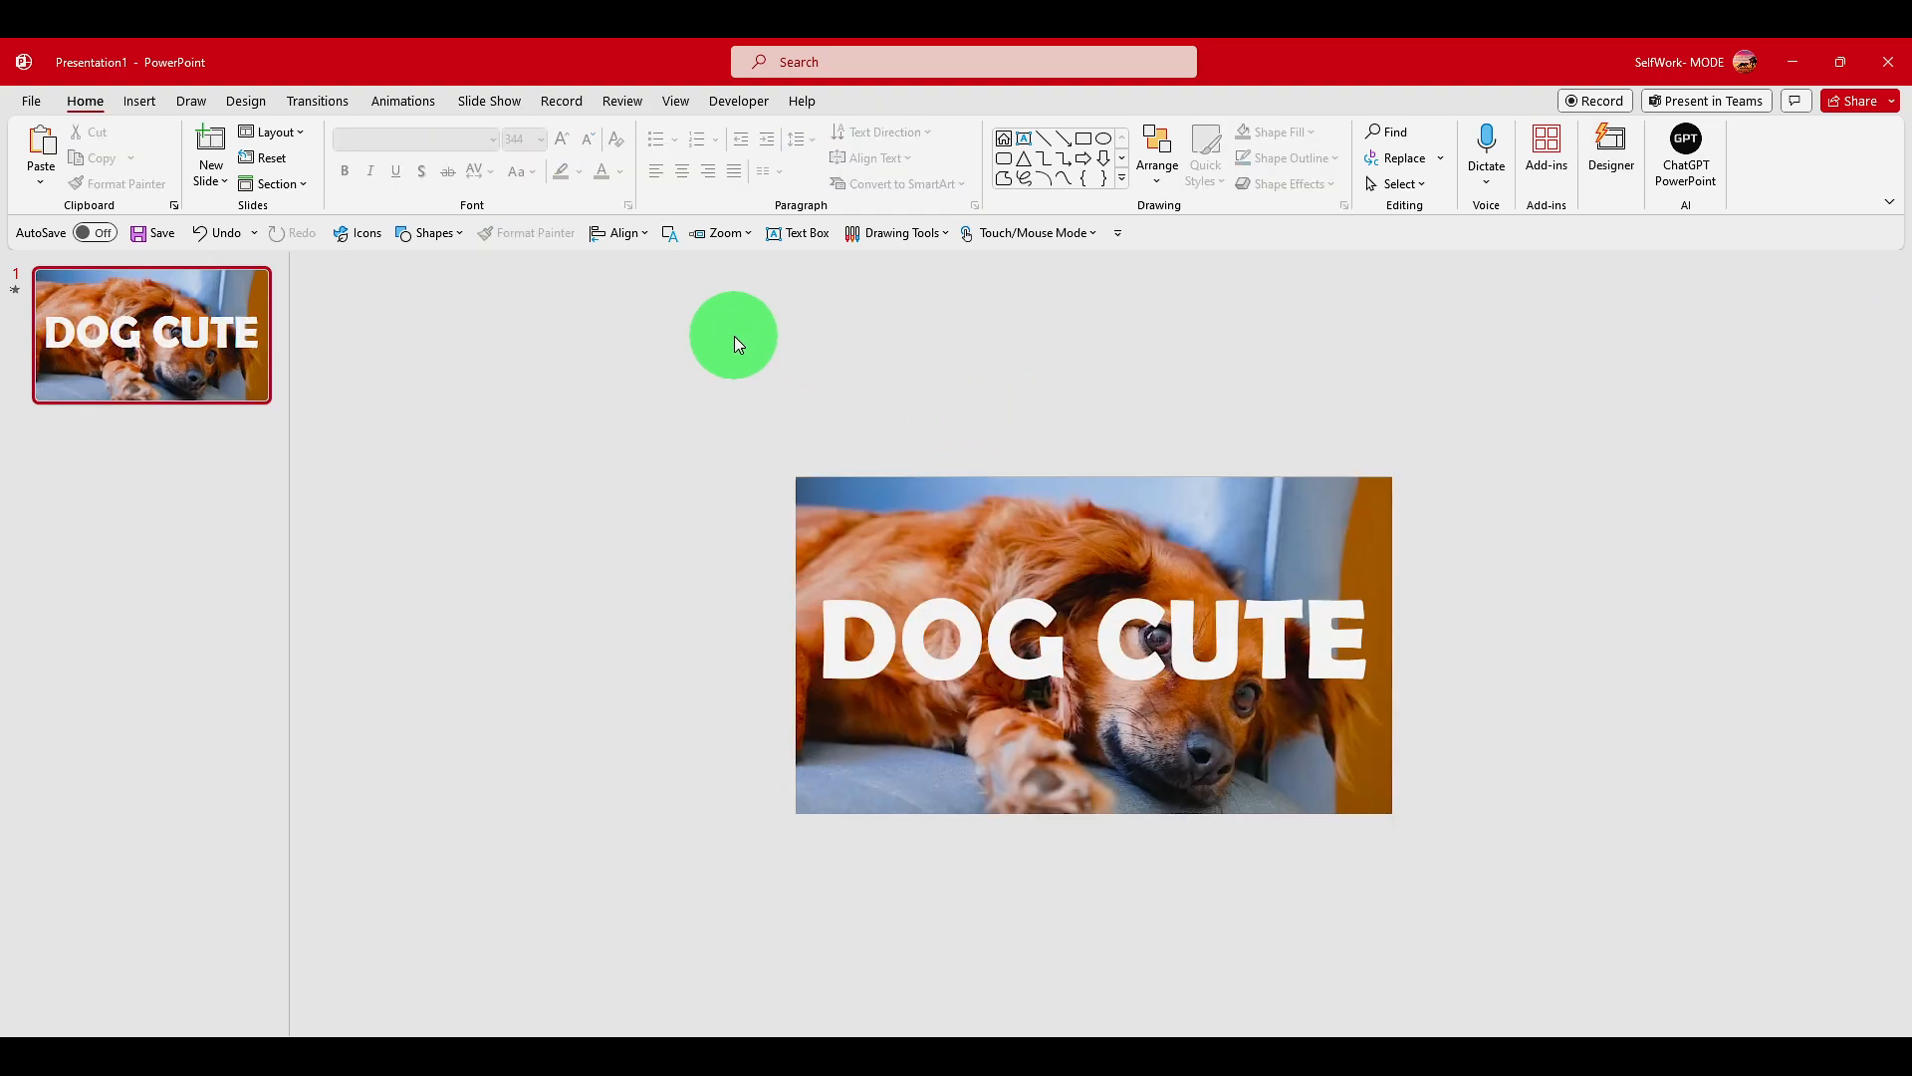
pyautogui.click(430, 233)
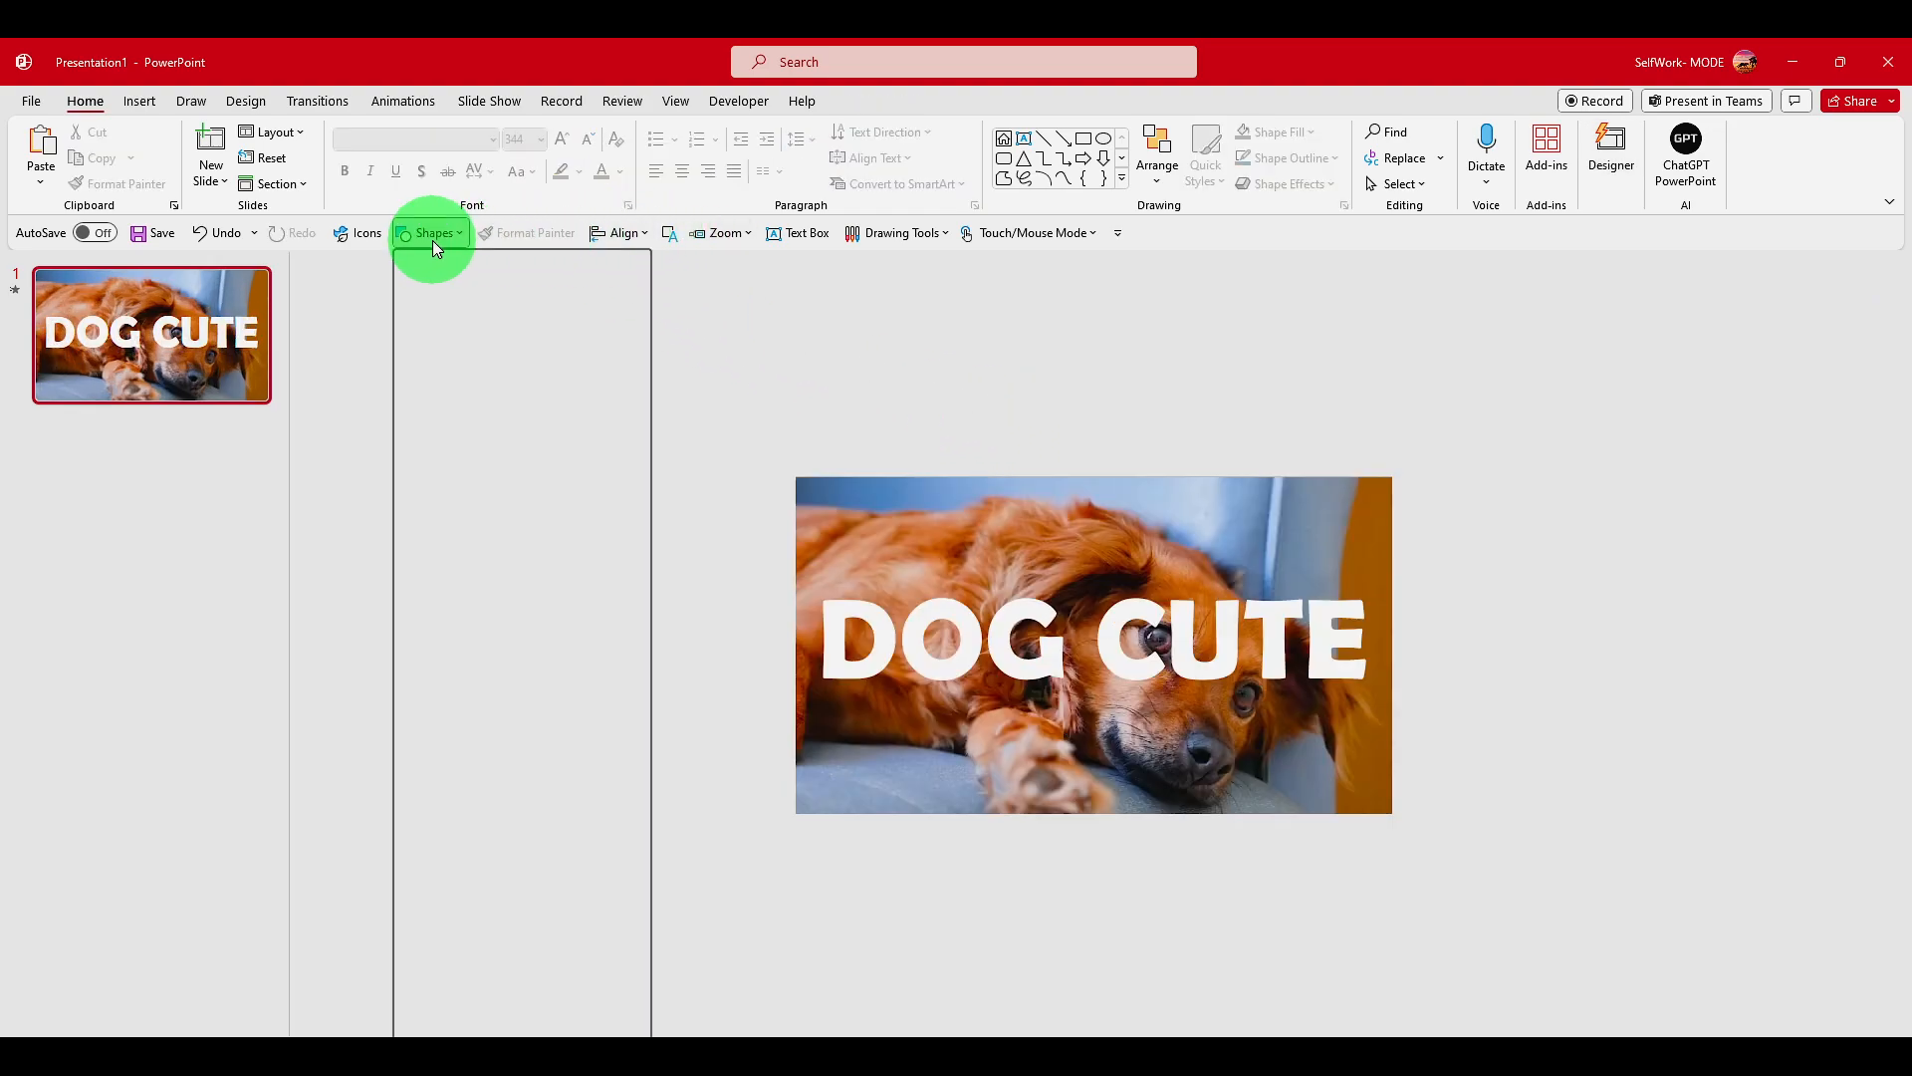
pyautogui.click(134, 101)
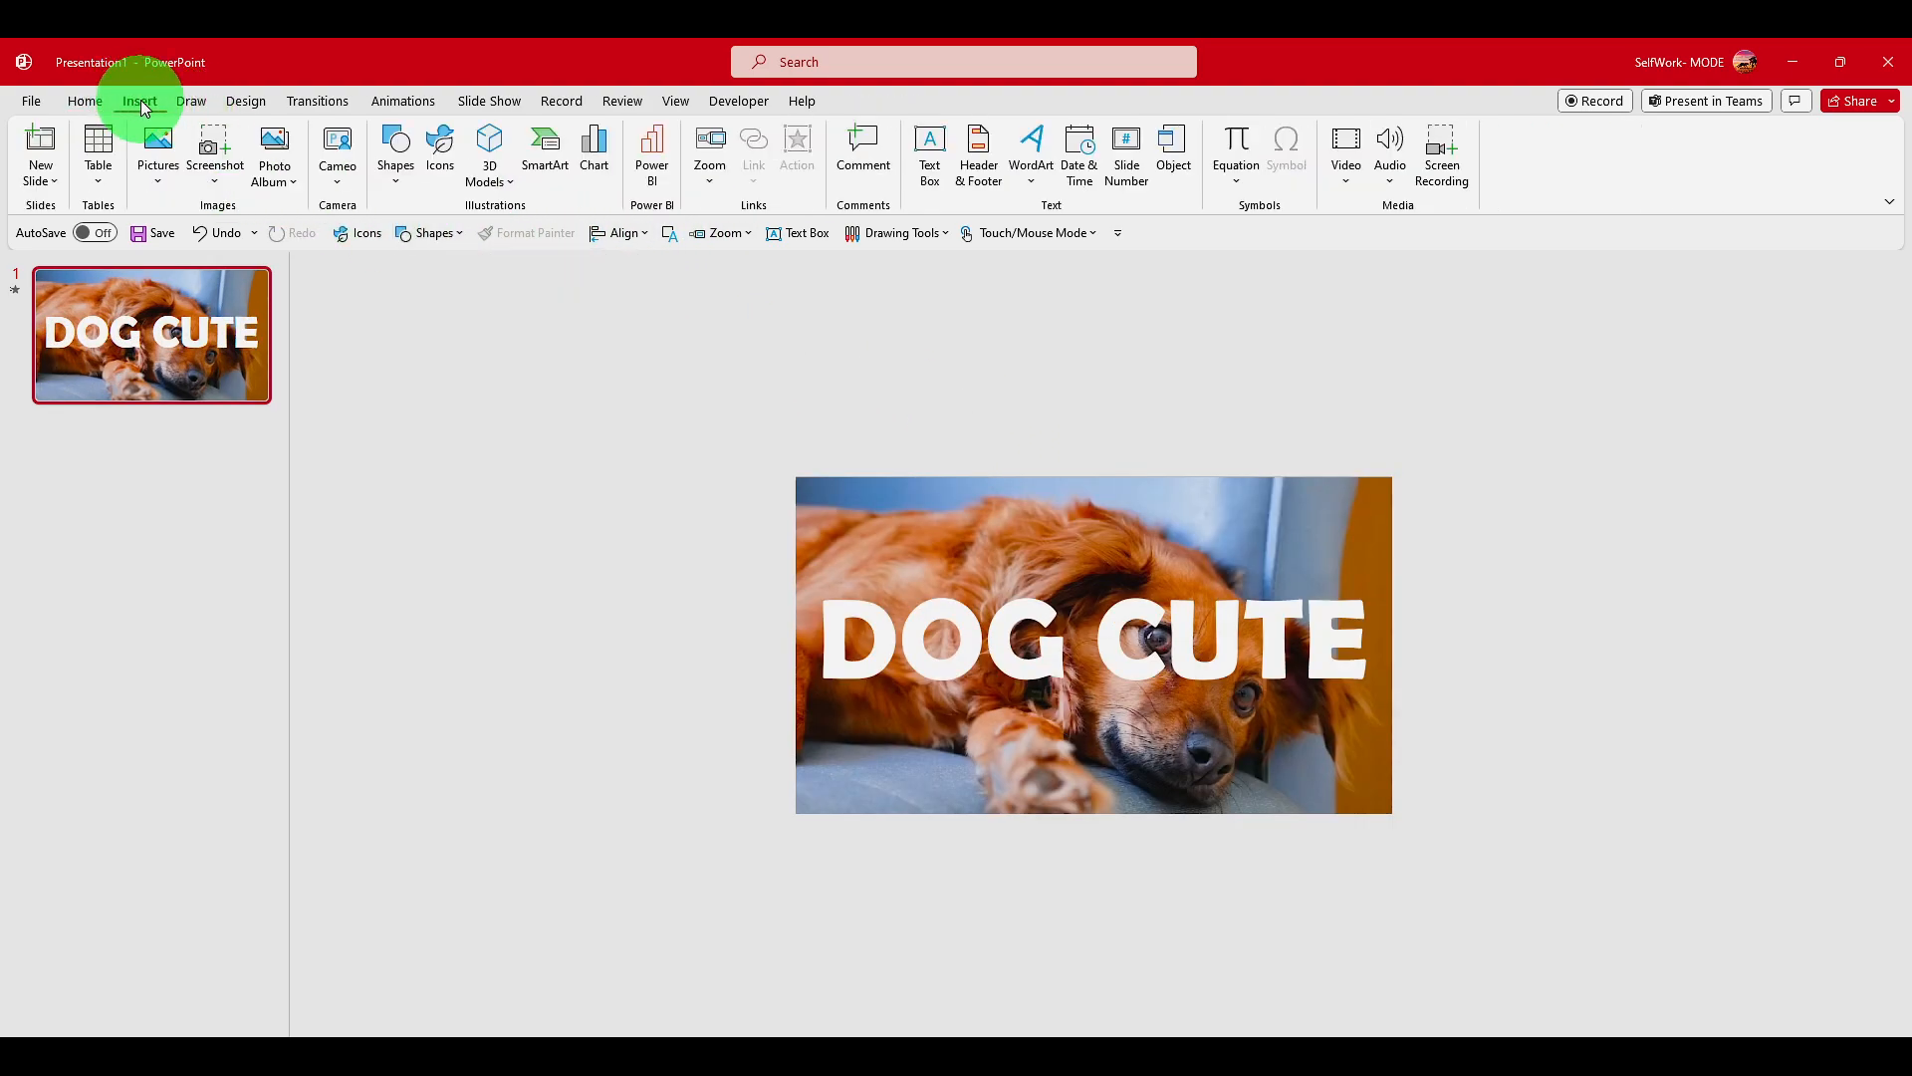
pyautogui.click(397, 182)
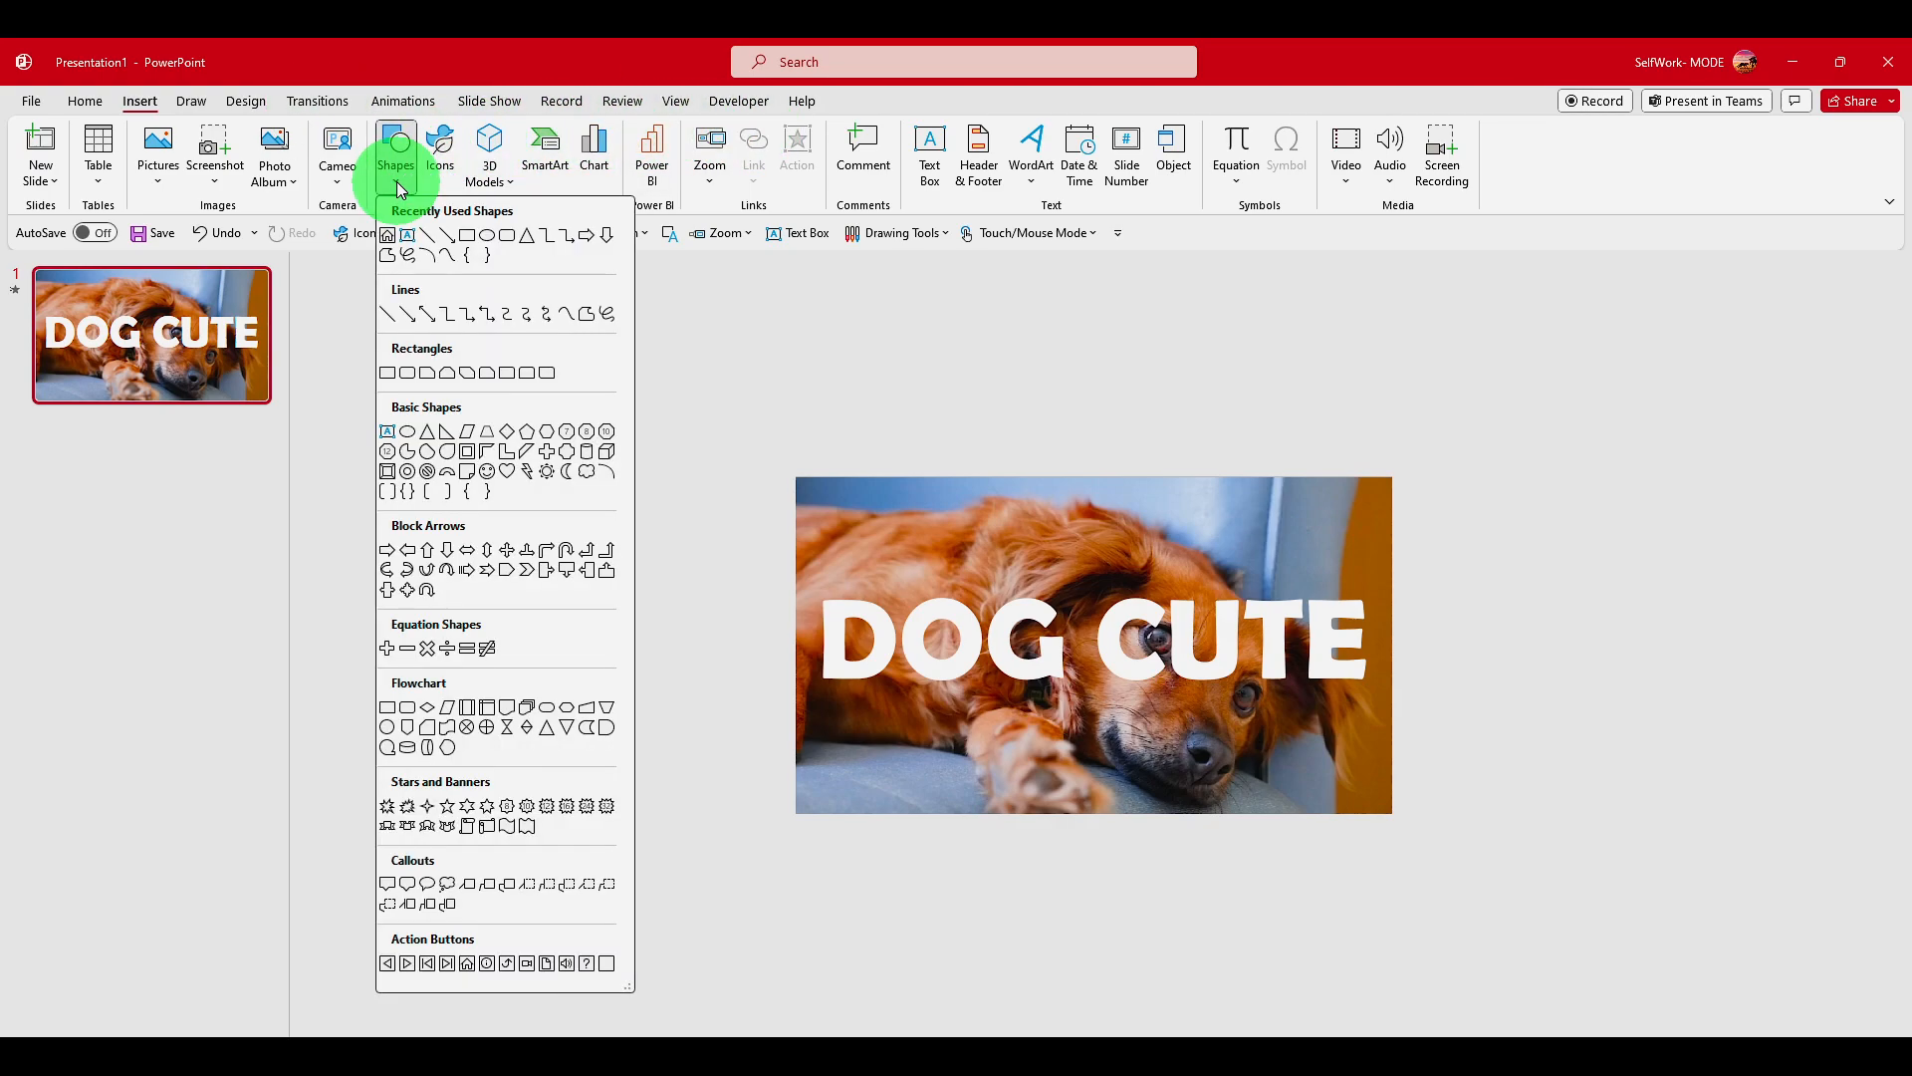
pyautogui.click(759, 333)
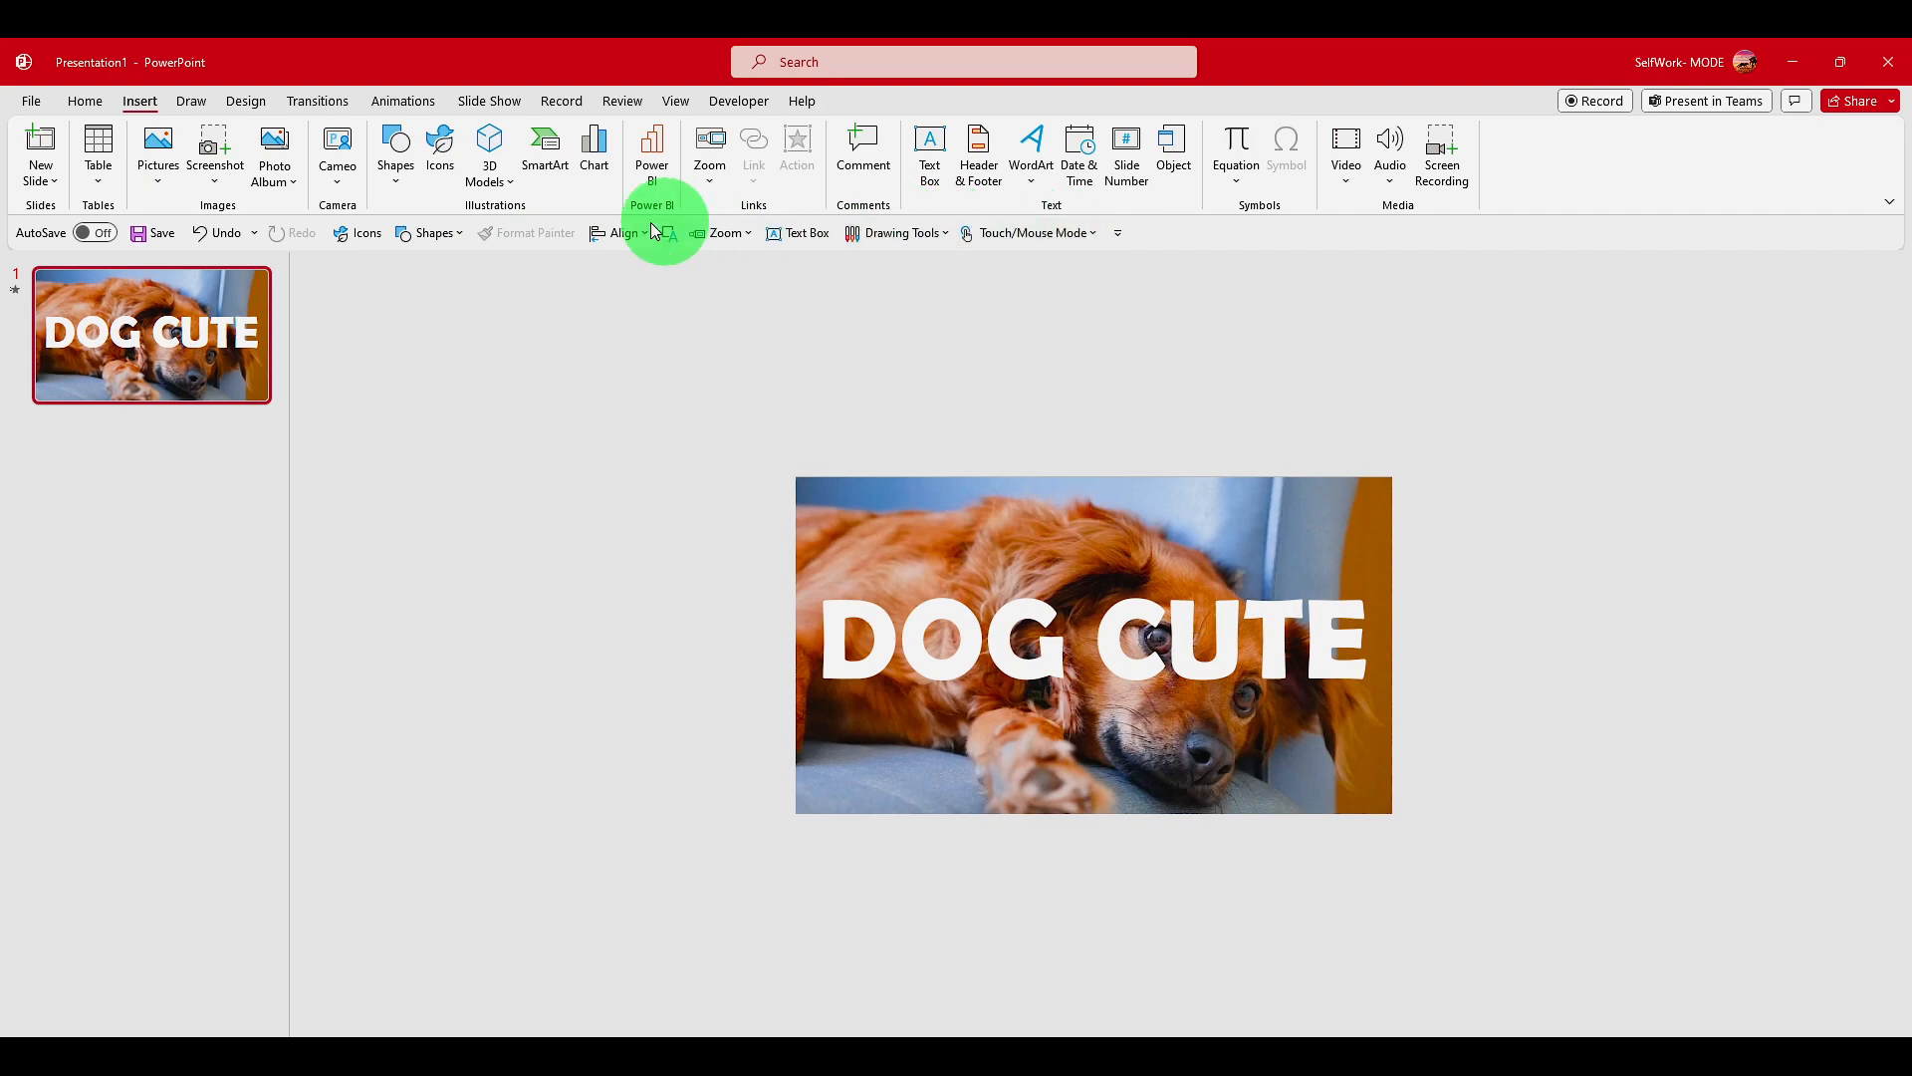
pyautogui.rightClick(404, 162)
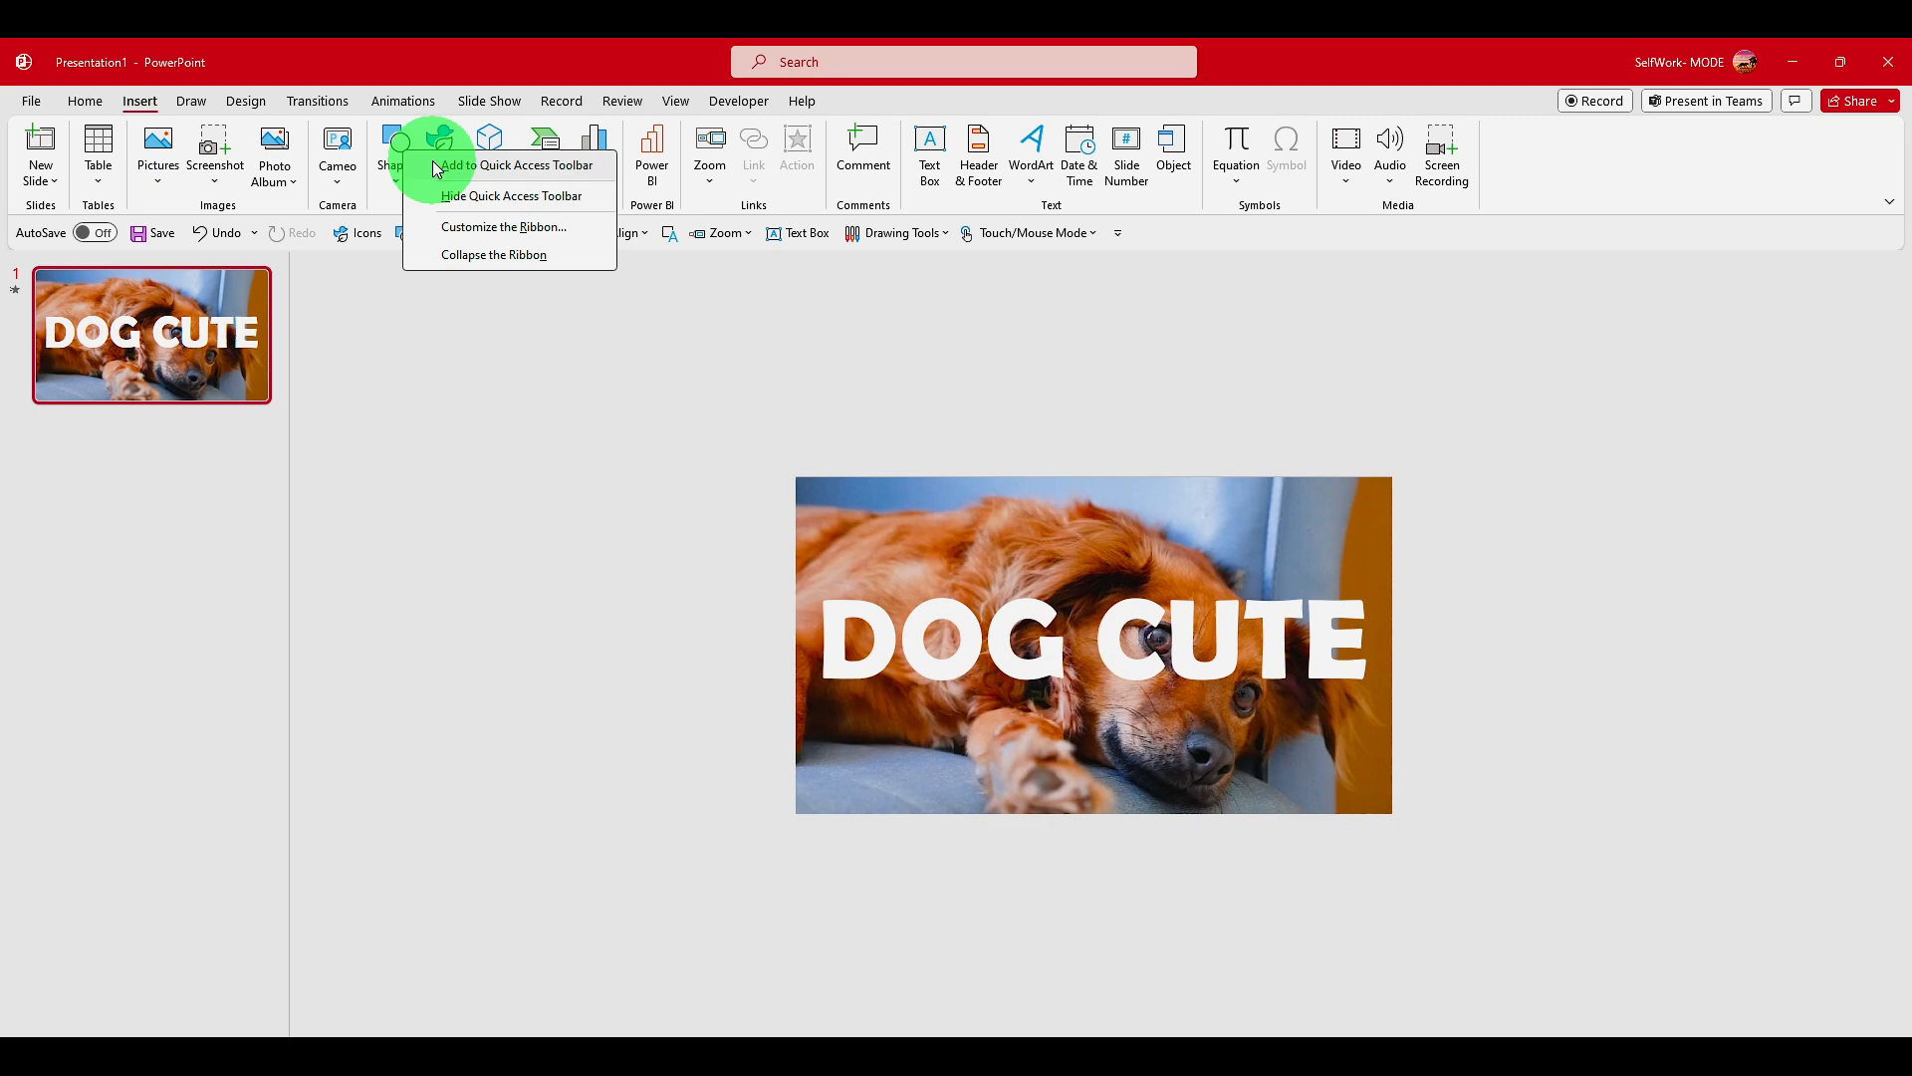
pyautogui.click(490, 366)
# Draw a rectangle about 24.9" by 14.05" covering the slide and send it one level backward, between the text and the video.
pyautogui.click(398, 158)
pyautogui.click(467, 236)
pyautogui.moveTo(794, 479)
pyautogui.mouseDown()
pyautogui.moveTo(1335, 759)
pyautogui.moveTo(1393, 813)
pyautogui.mouseUp()
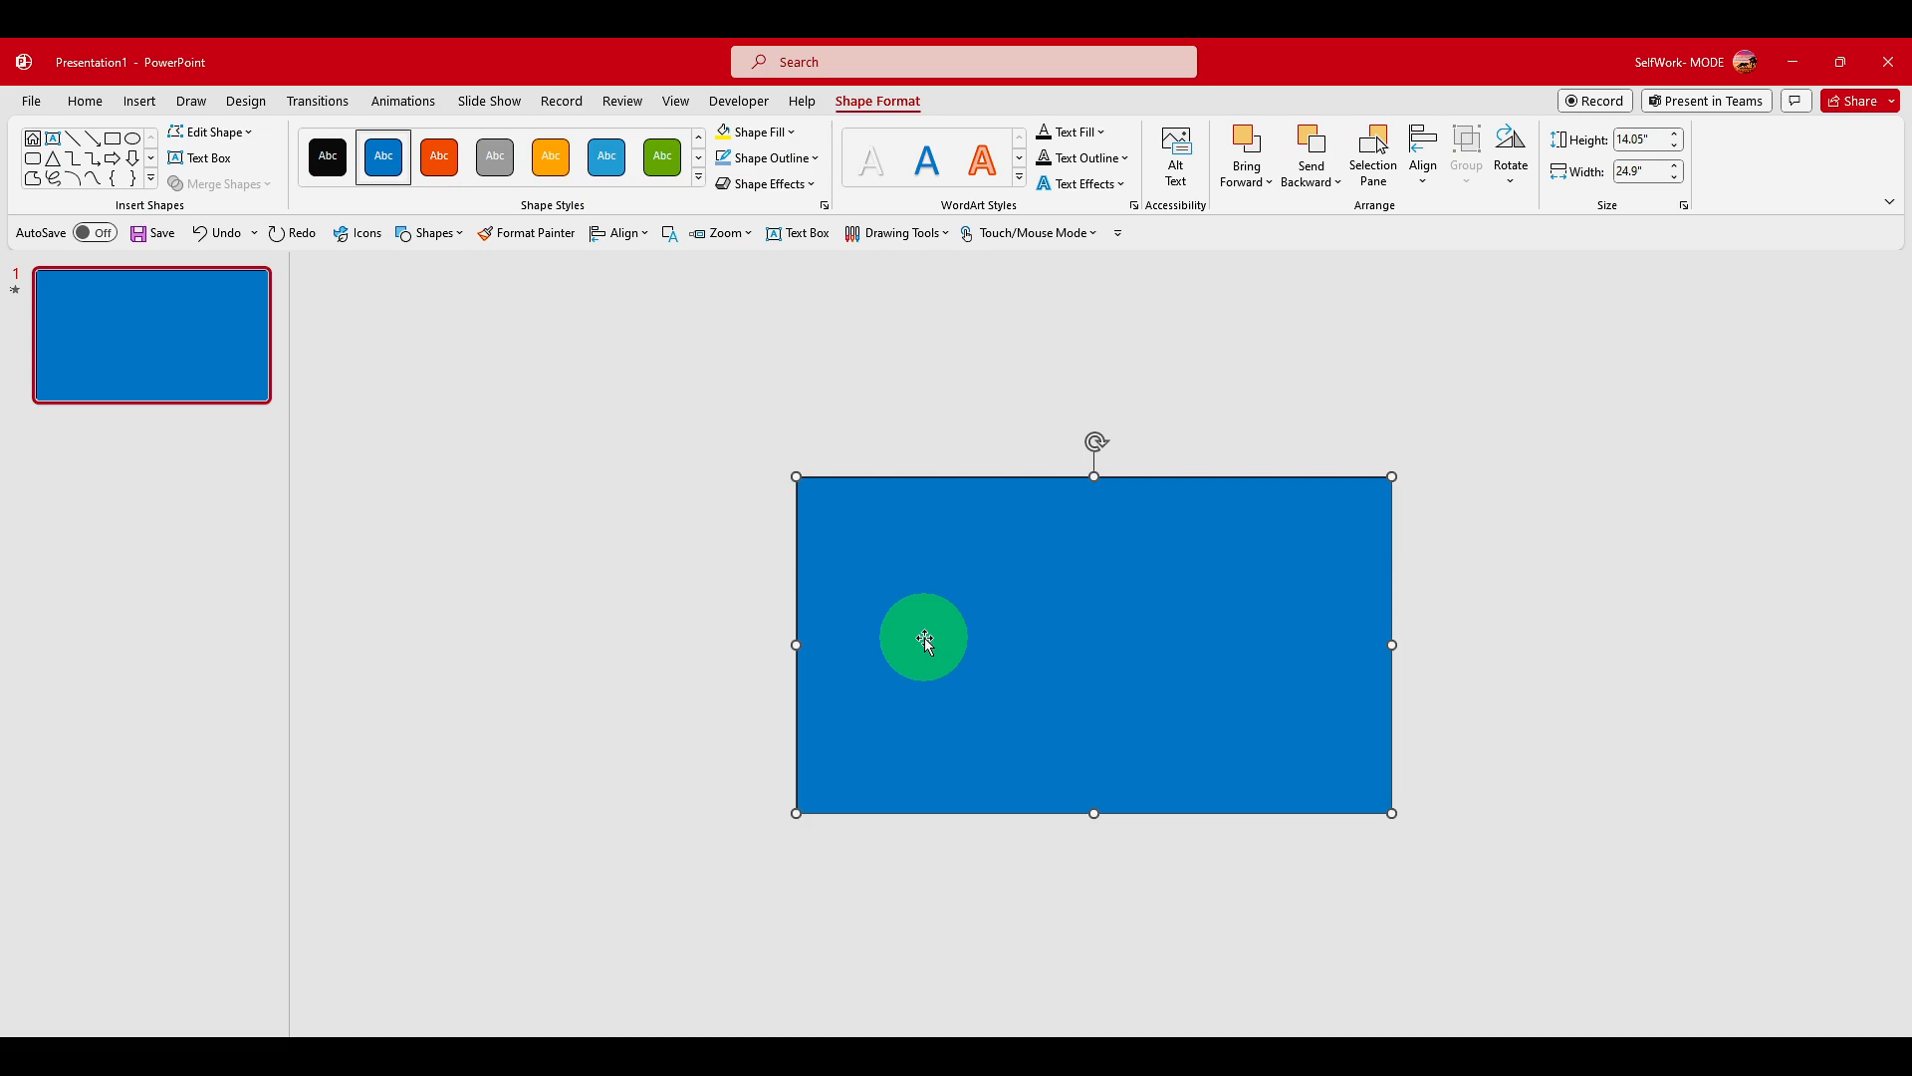
pyautogui.rightClick(940, 601)
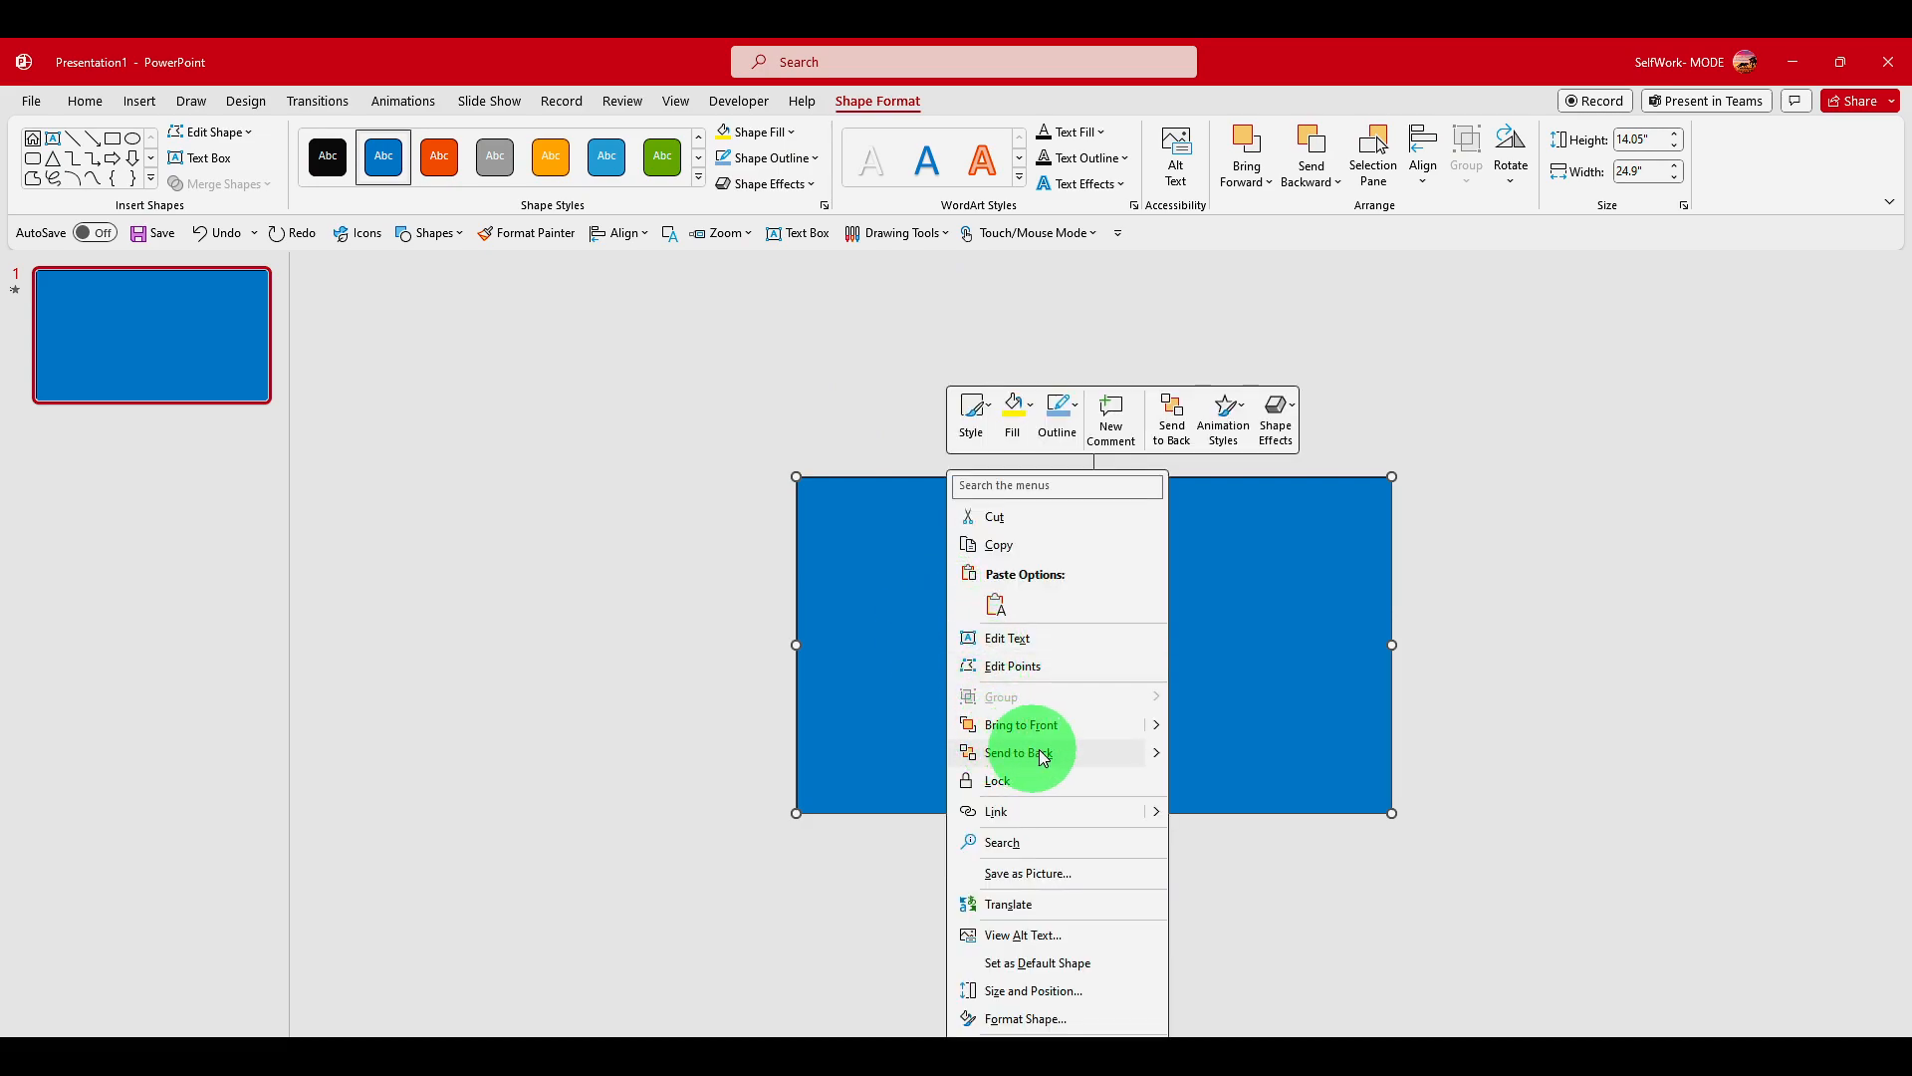
pyautogui.click(1173, 754)
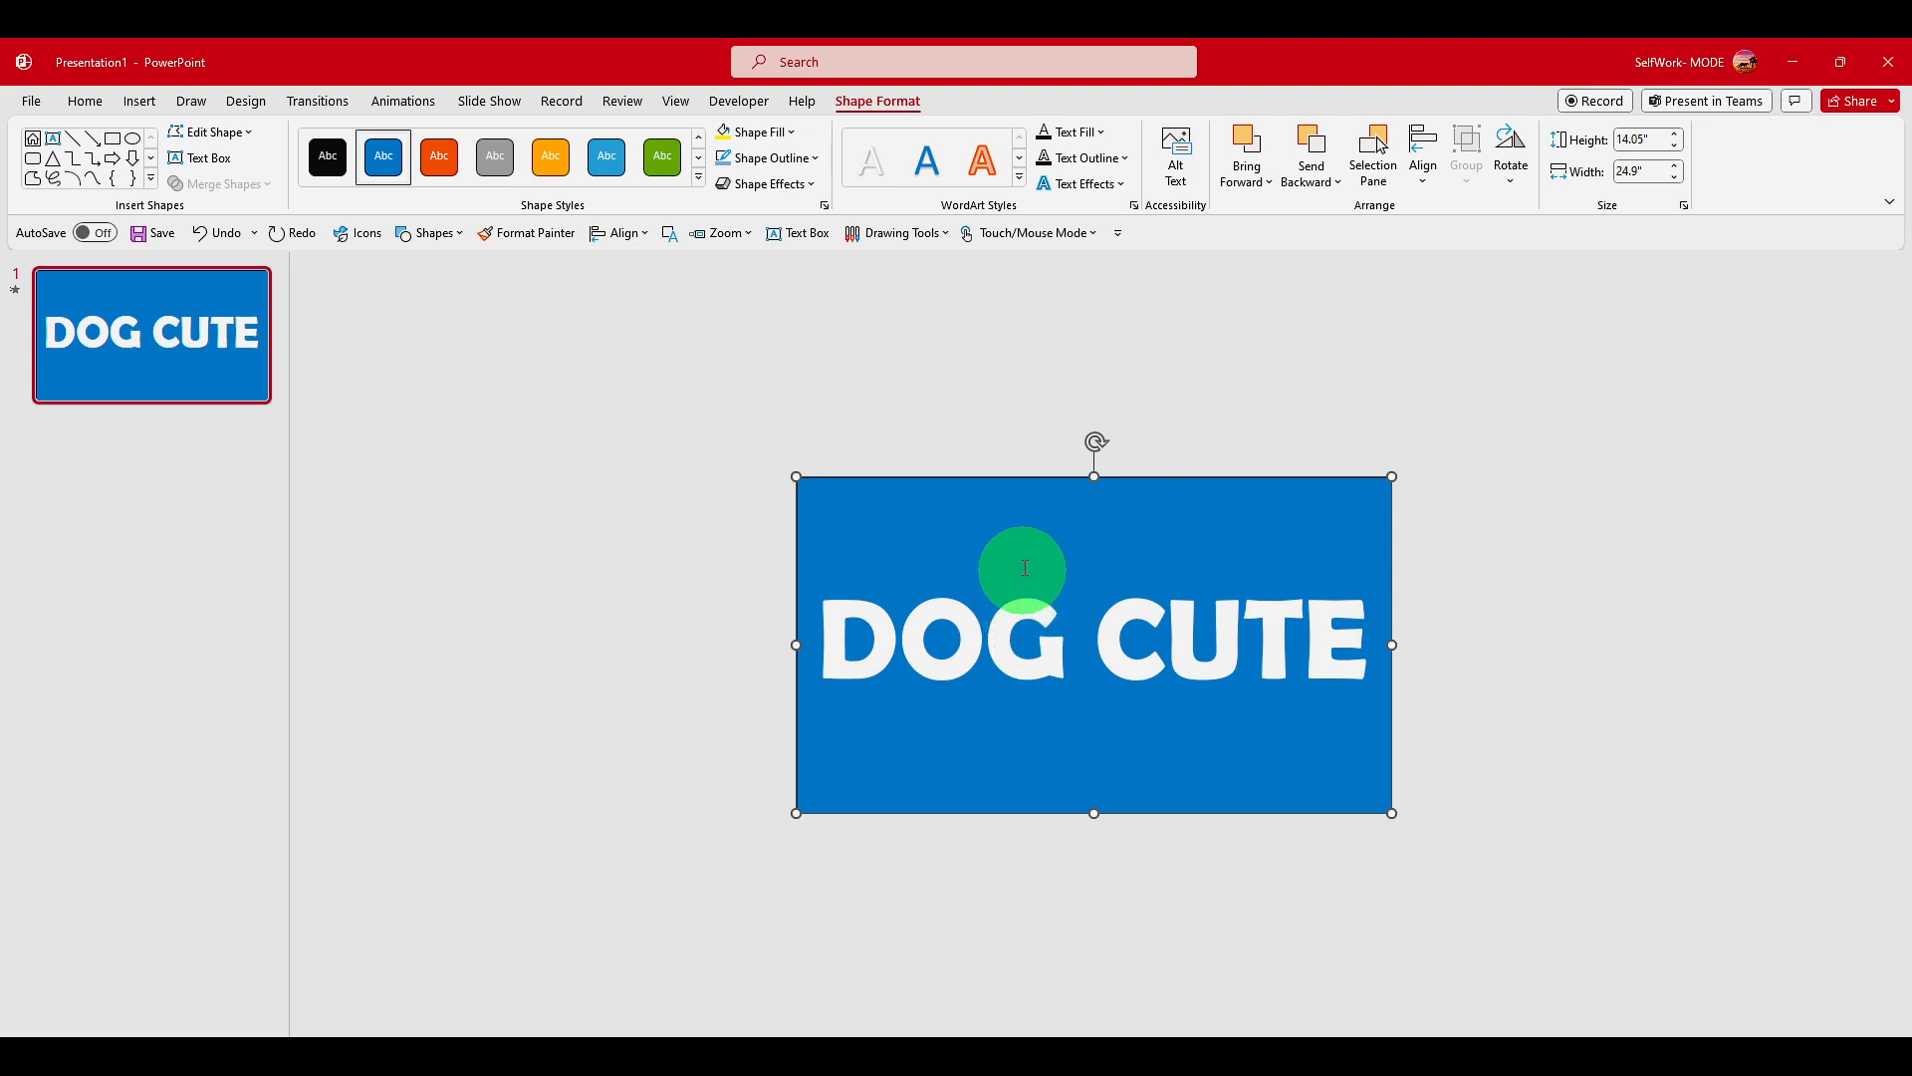
# Try to subtract the DOG CUTE text from the blue rectangle.
pyautogui.keyDown('shift'); pyautogui.click(1020, 602); pyautogui.keyUp('shift')
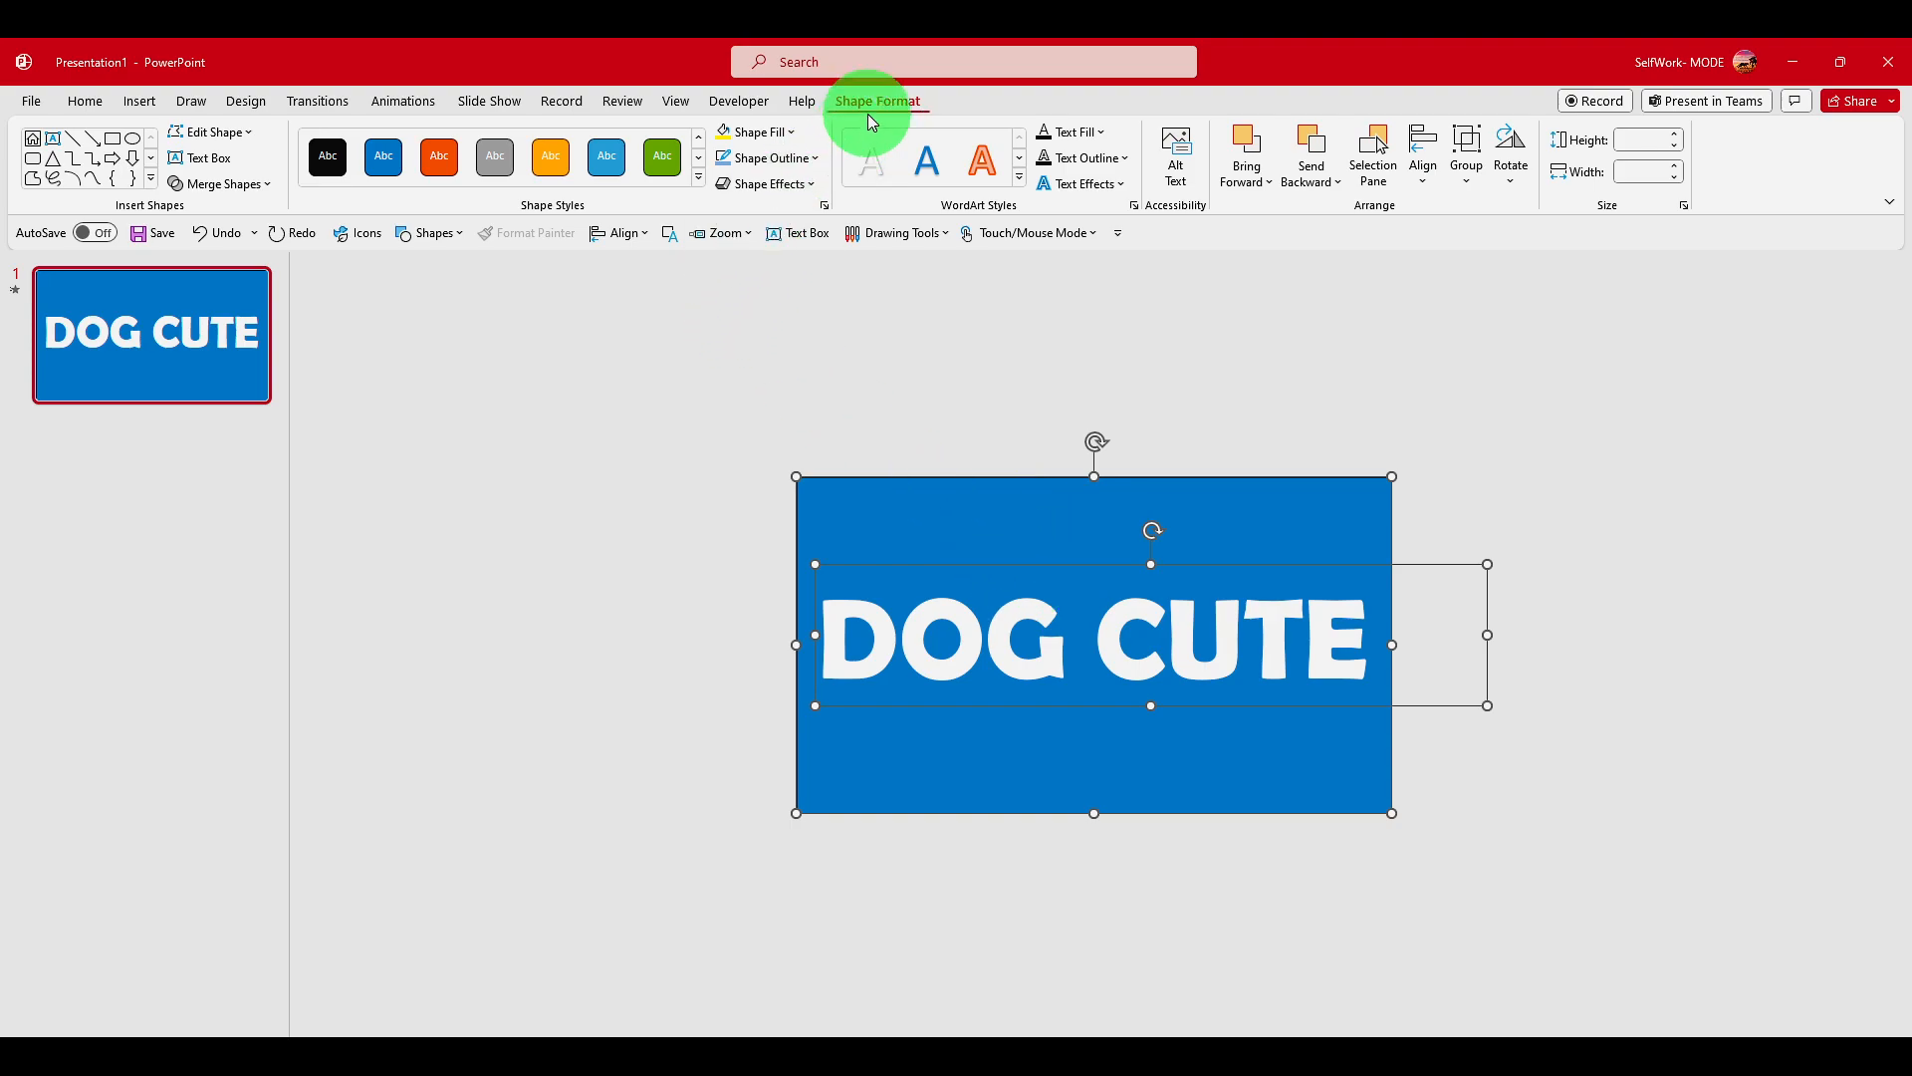
pyautogui.click(231, 183)
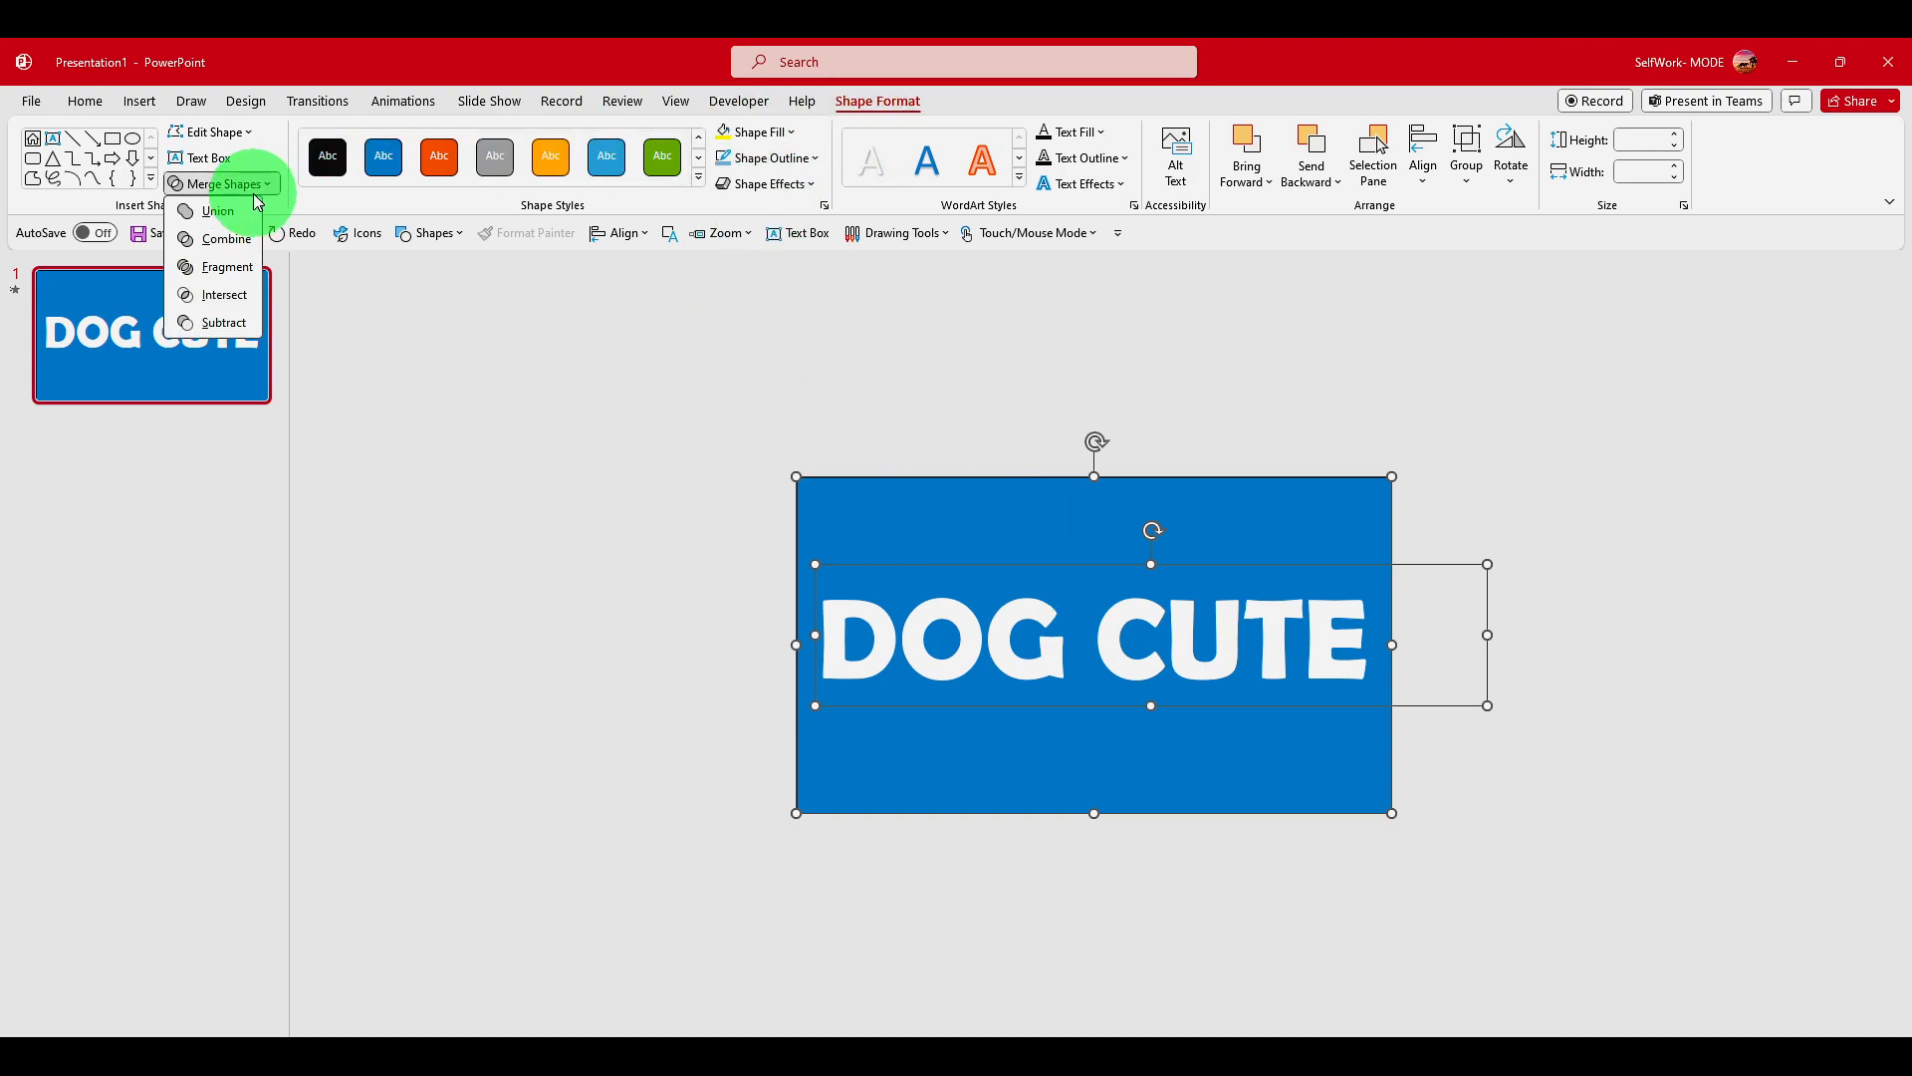
pyautogui.click(217, 316)
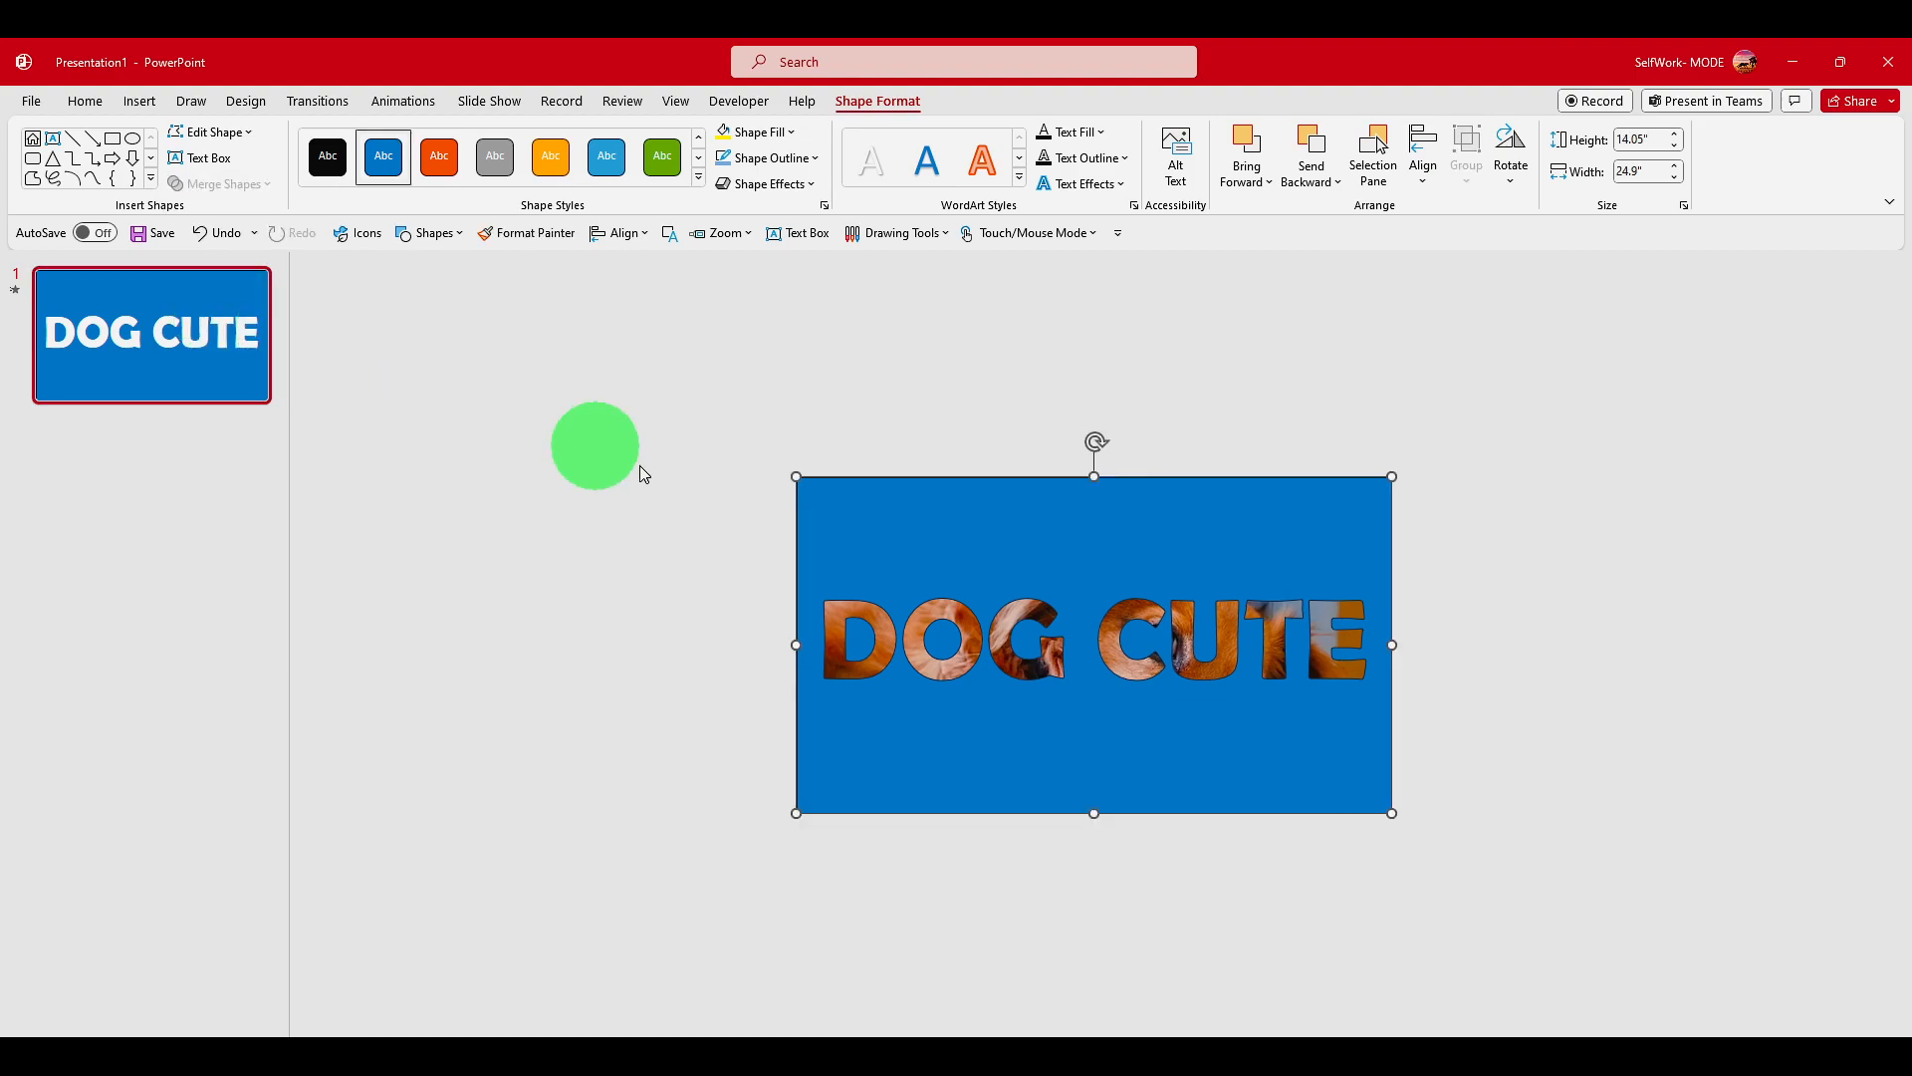
pyautogui.hotkey('ctrl', 'z')
# Set the shape outline of the DOG CUTE text box to No Outline.
pyautogui.click(941, 584)
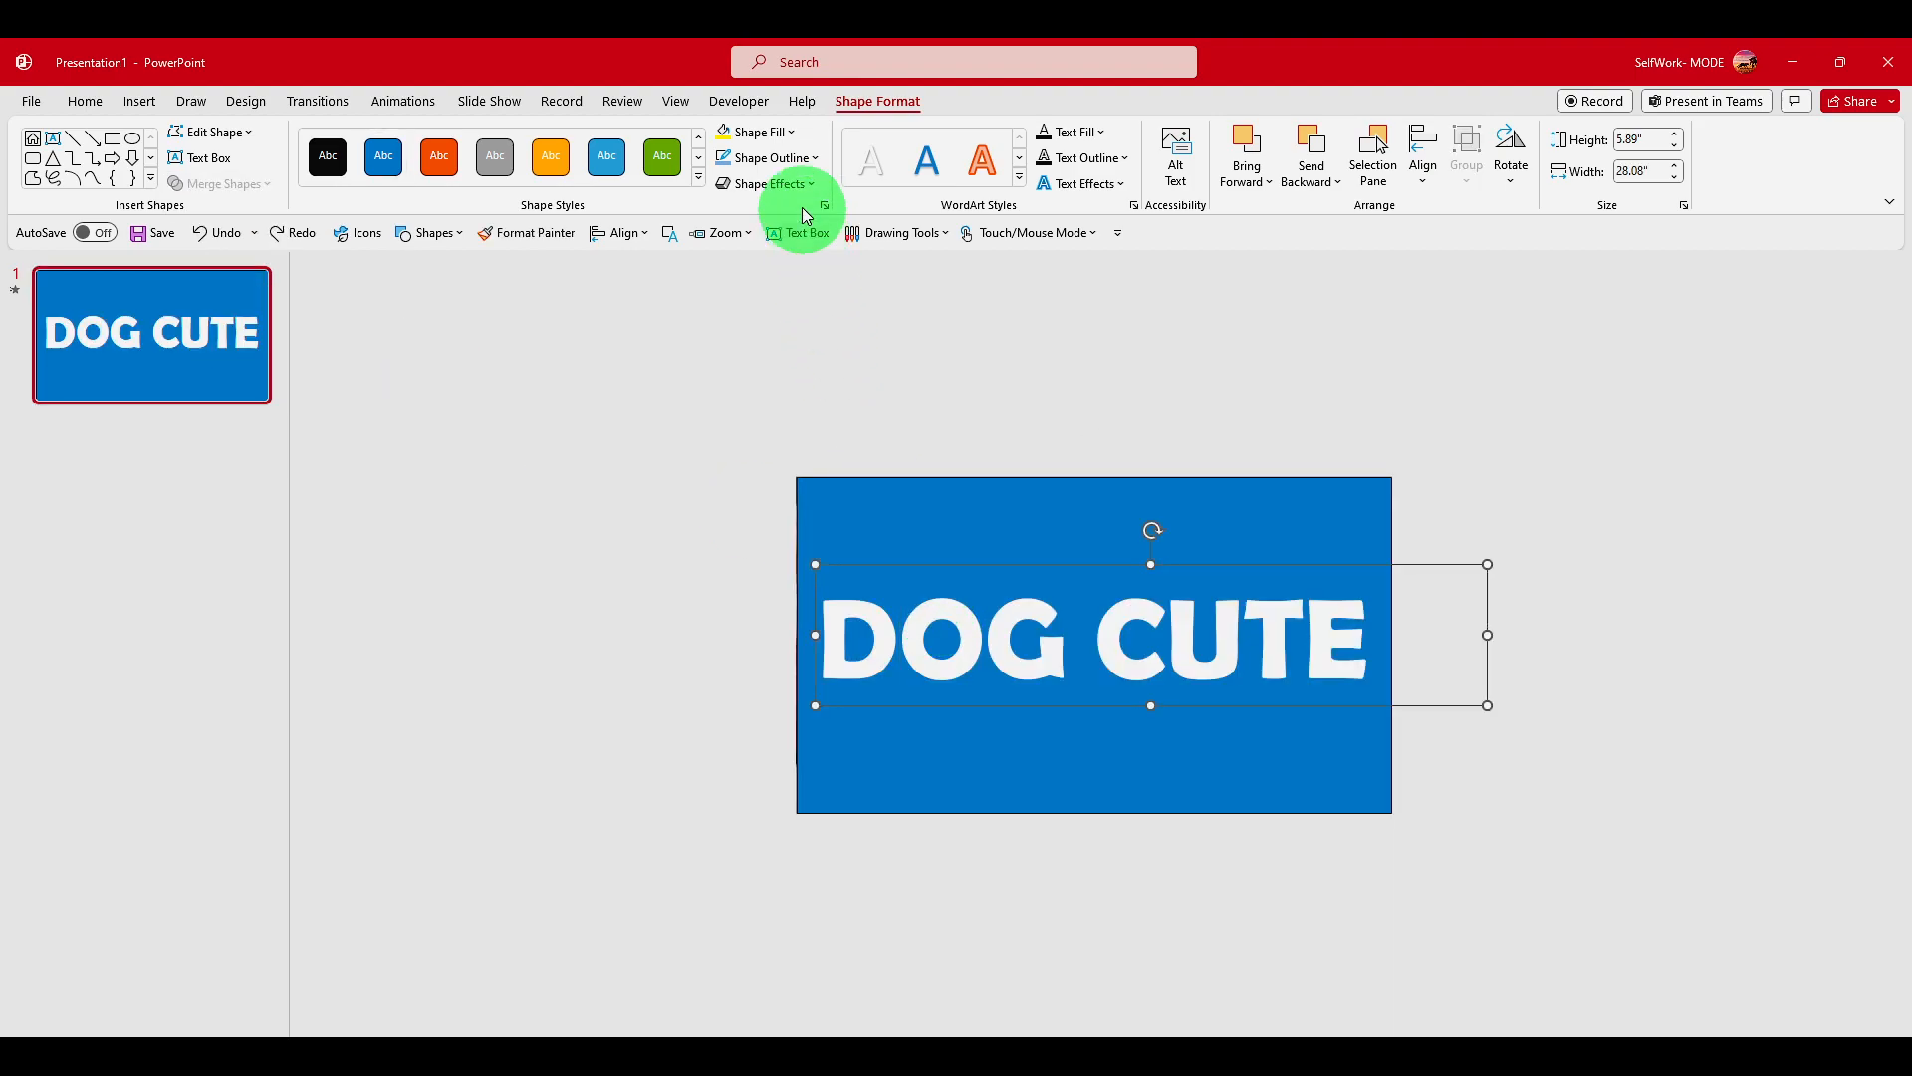
pyautogui.click(780, 156)
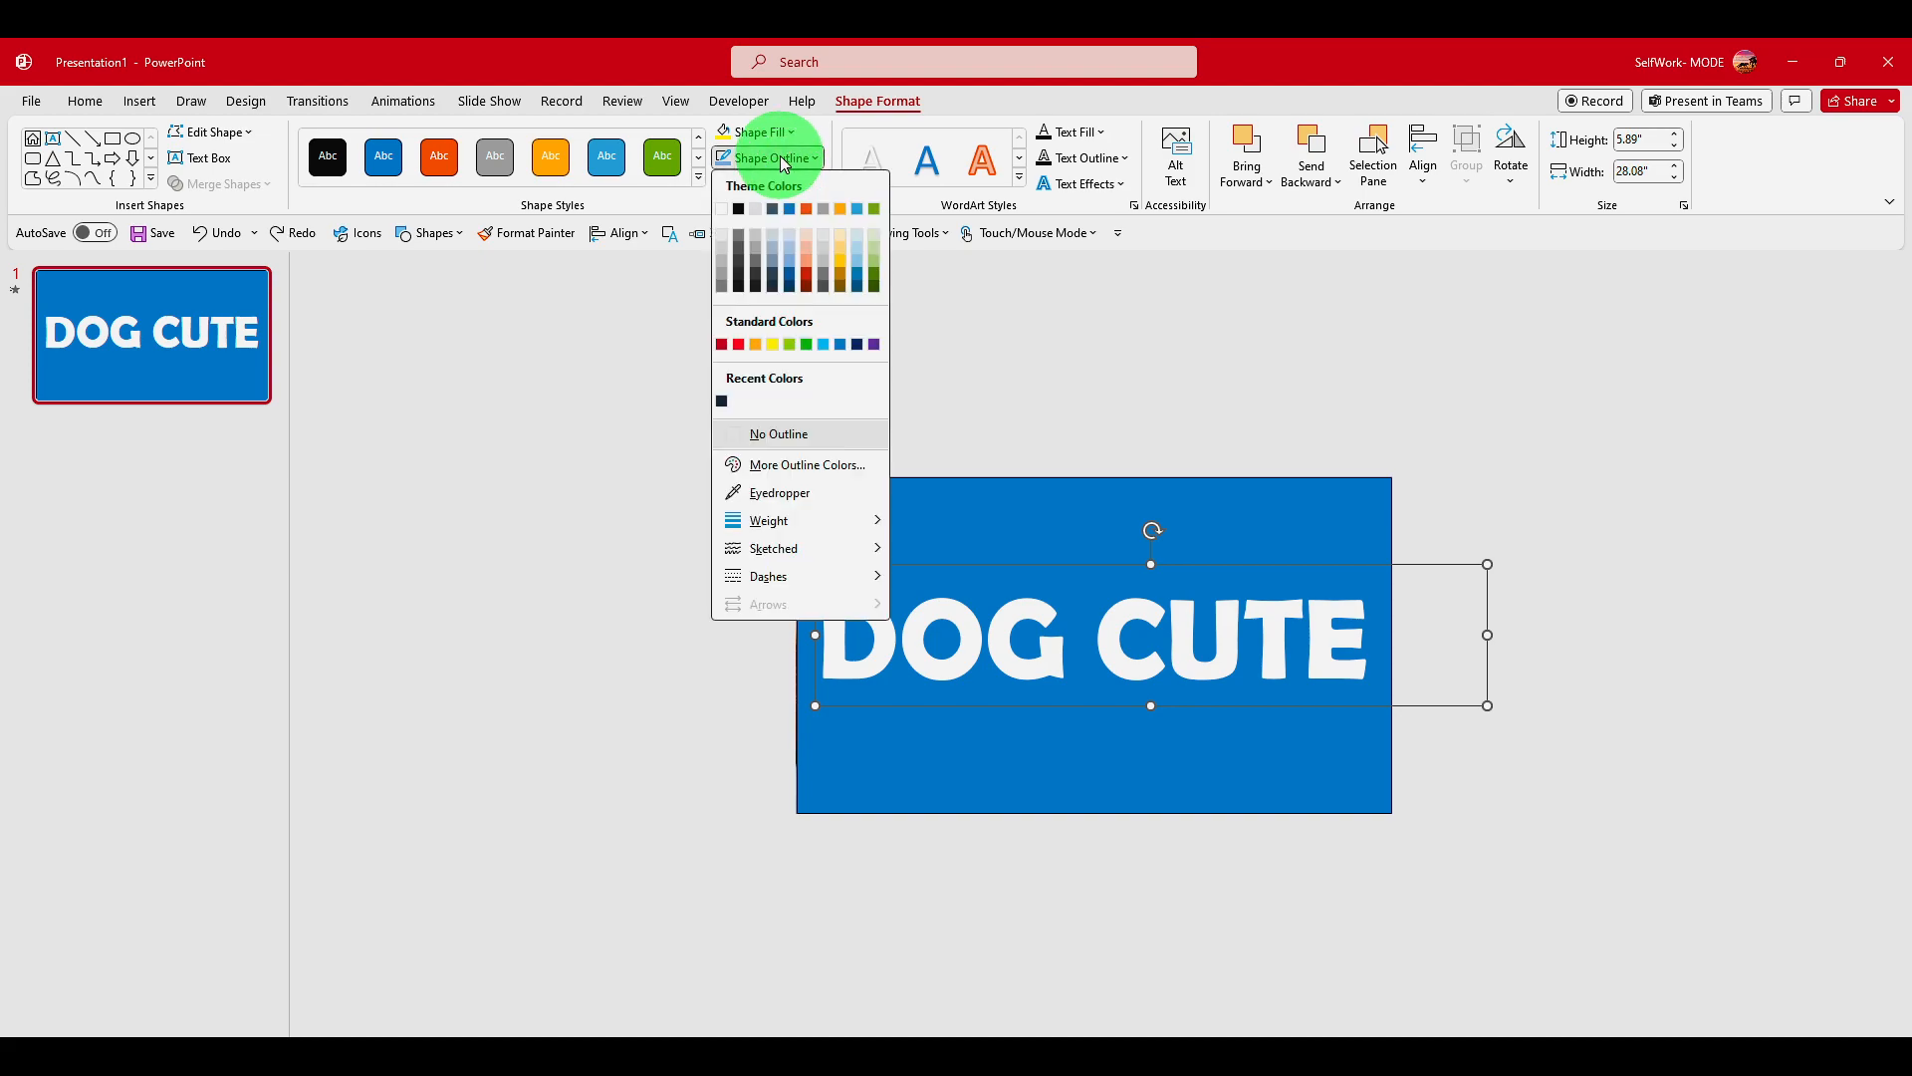
pyautogui.click(804, 432)
# Select the blue rectangle first, add the DOG CUTE text box to the selection, and merge them with Subtract.
pyautogui.click(982, 533)
pyautogui.keyDown('shift'); pyautogui.click(973, 610); pyautogui.keyUp('shift')
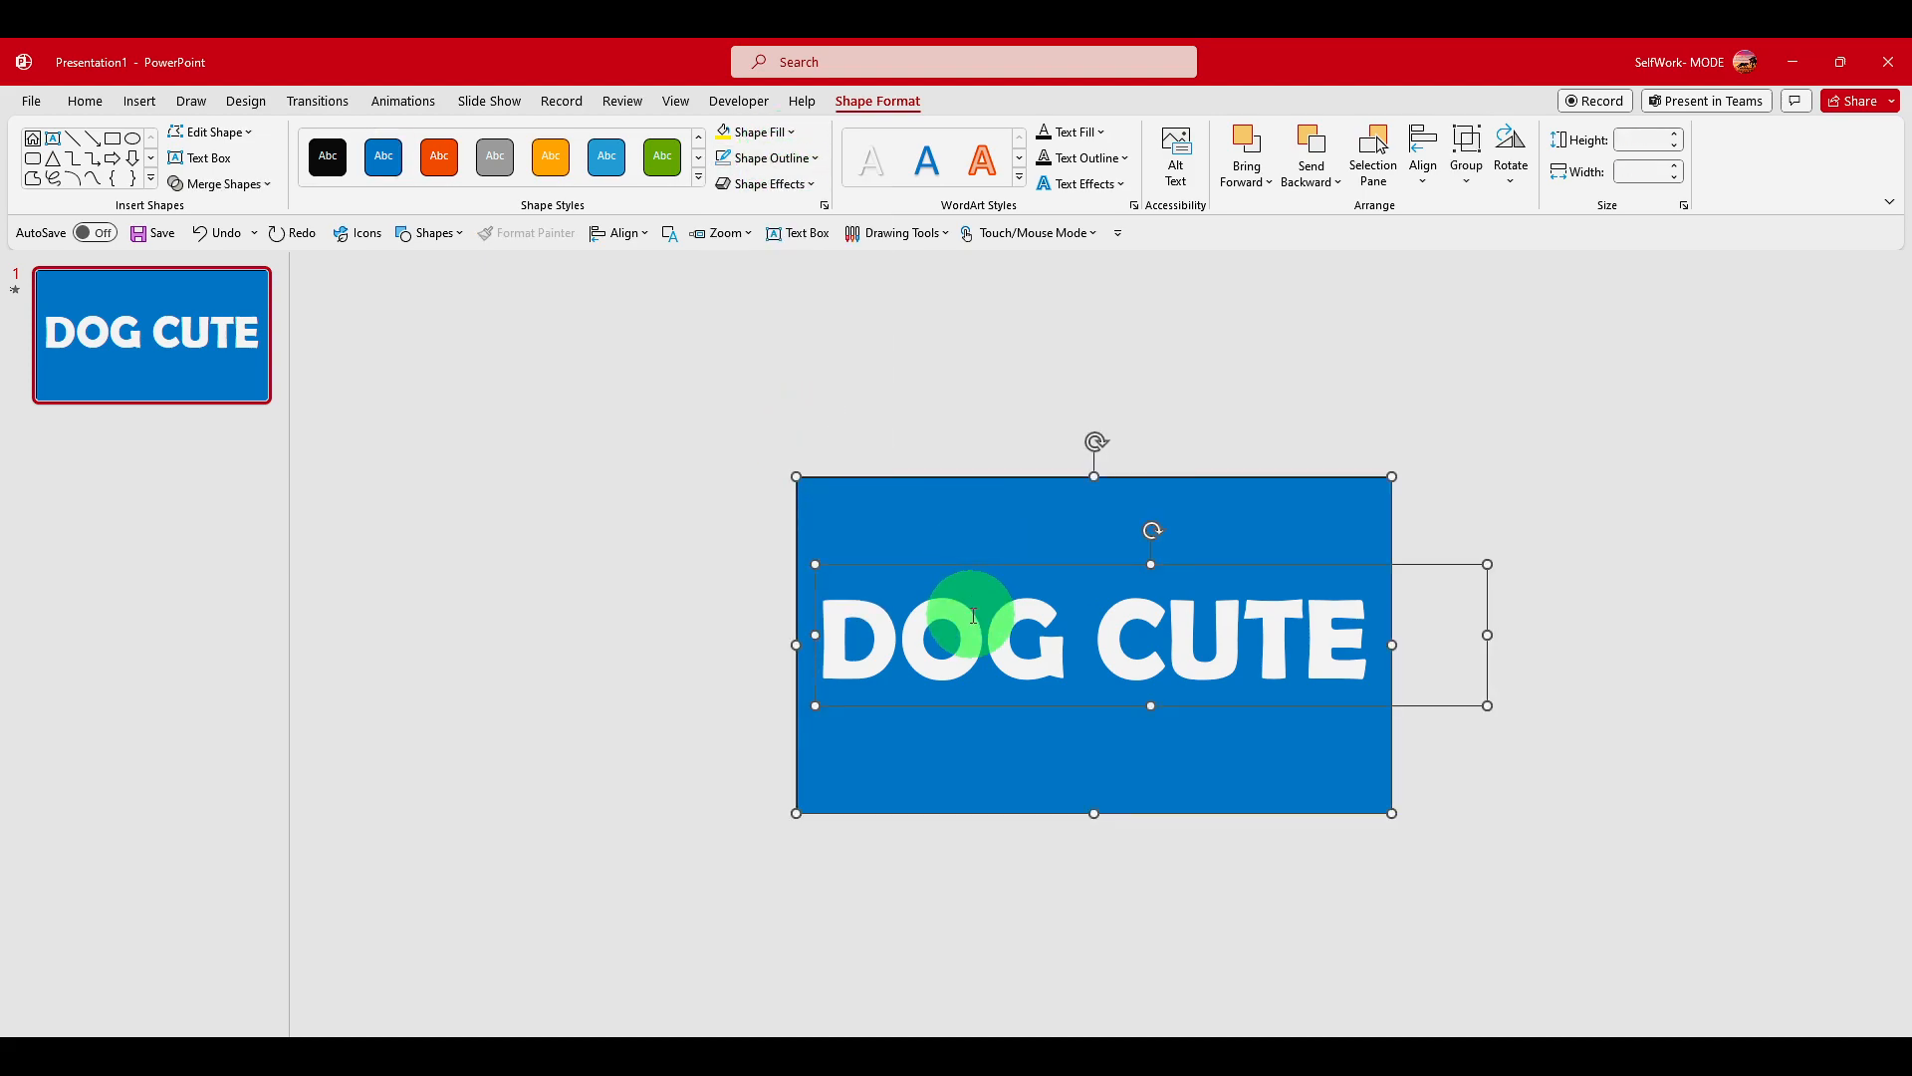
pyautogui.click(221, 184)
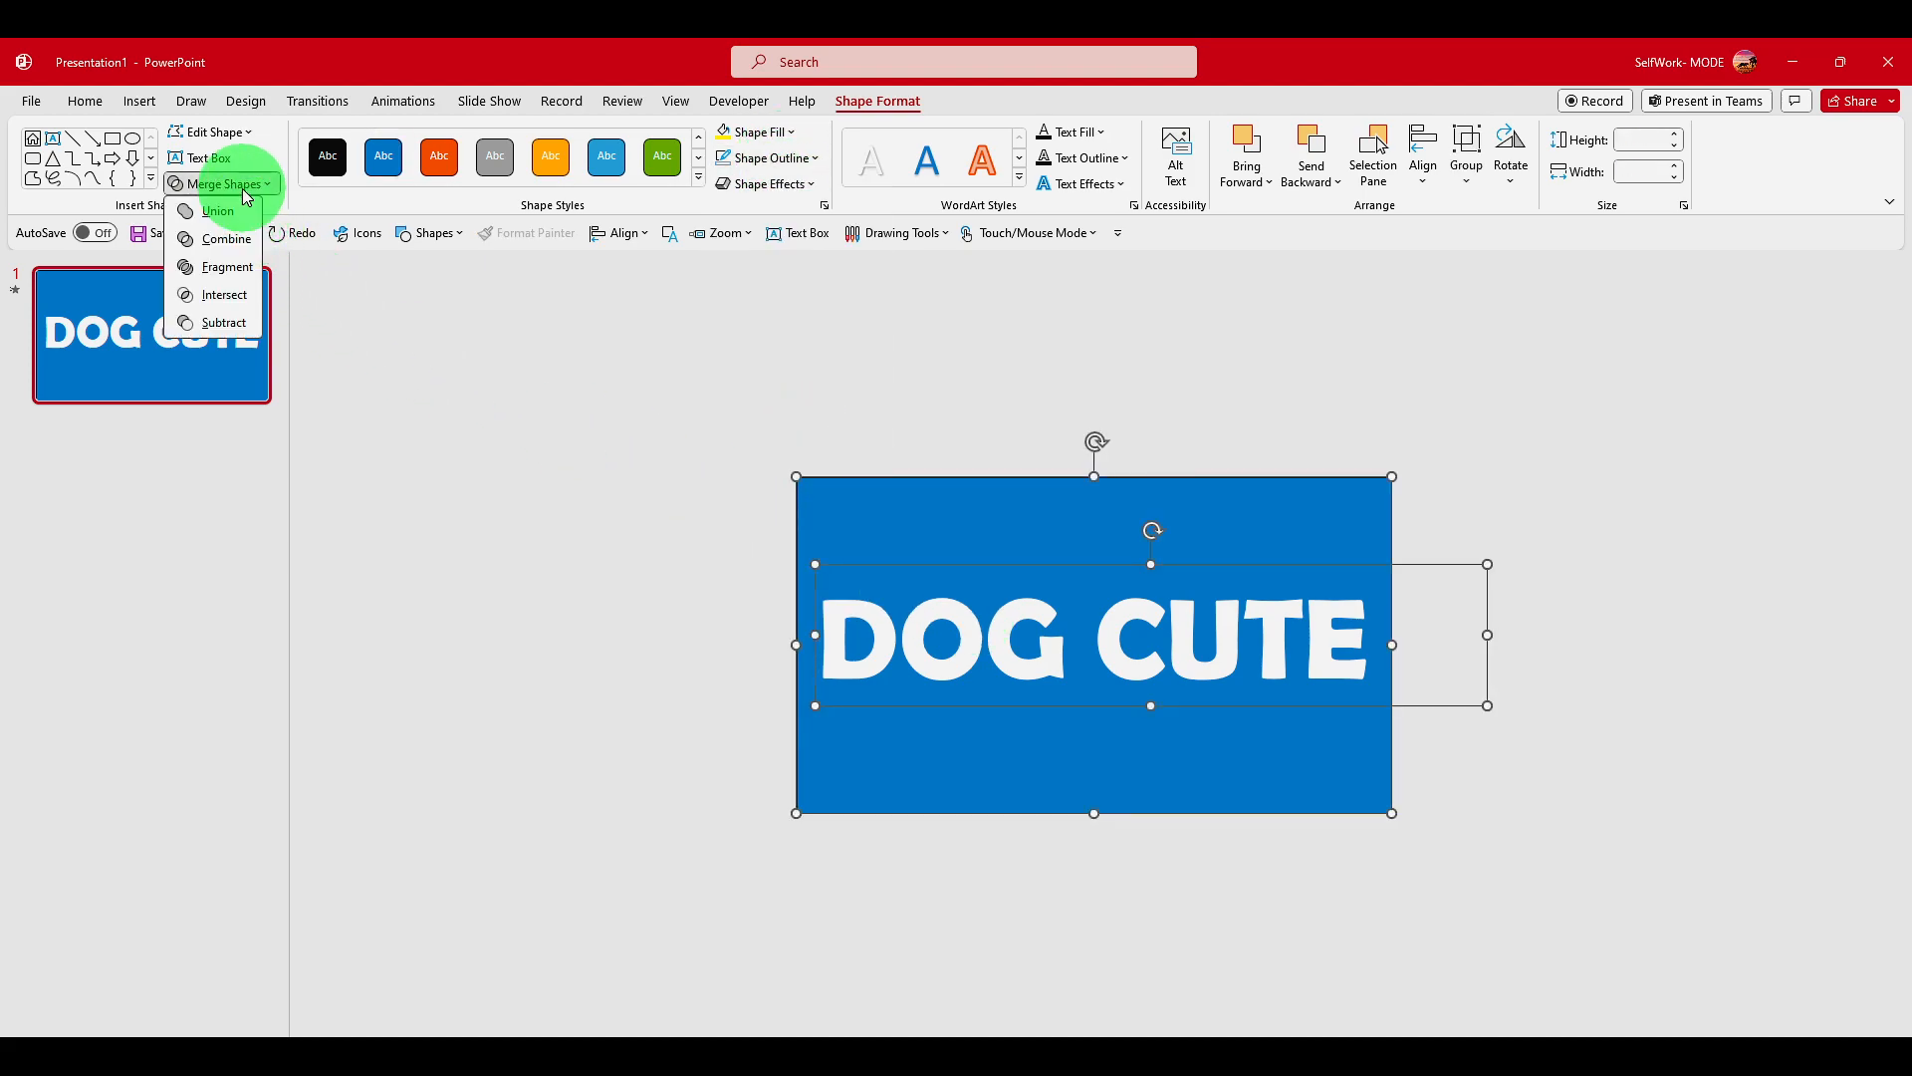
pyautogui.click(227, 321)
# Fill the rectangle with the cut-out letters with a near-black theme colour.
pyautogui.moveTo(1108, 592)
pyautogui.mouseDown()
pyautogui.moveTo(832, 525)
pyautogui.moveTo(1122, 589)
pyautogui.moveTo(1103, 585)
pyautogui.mouseUp()
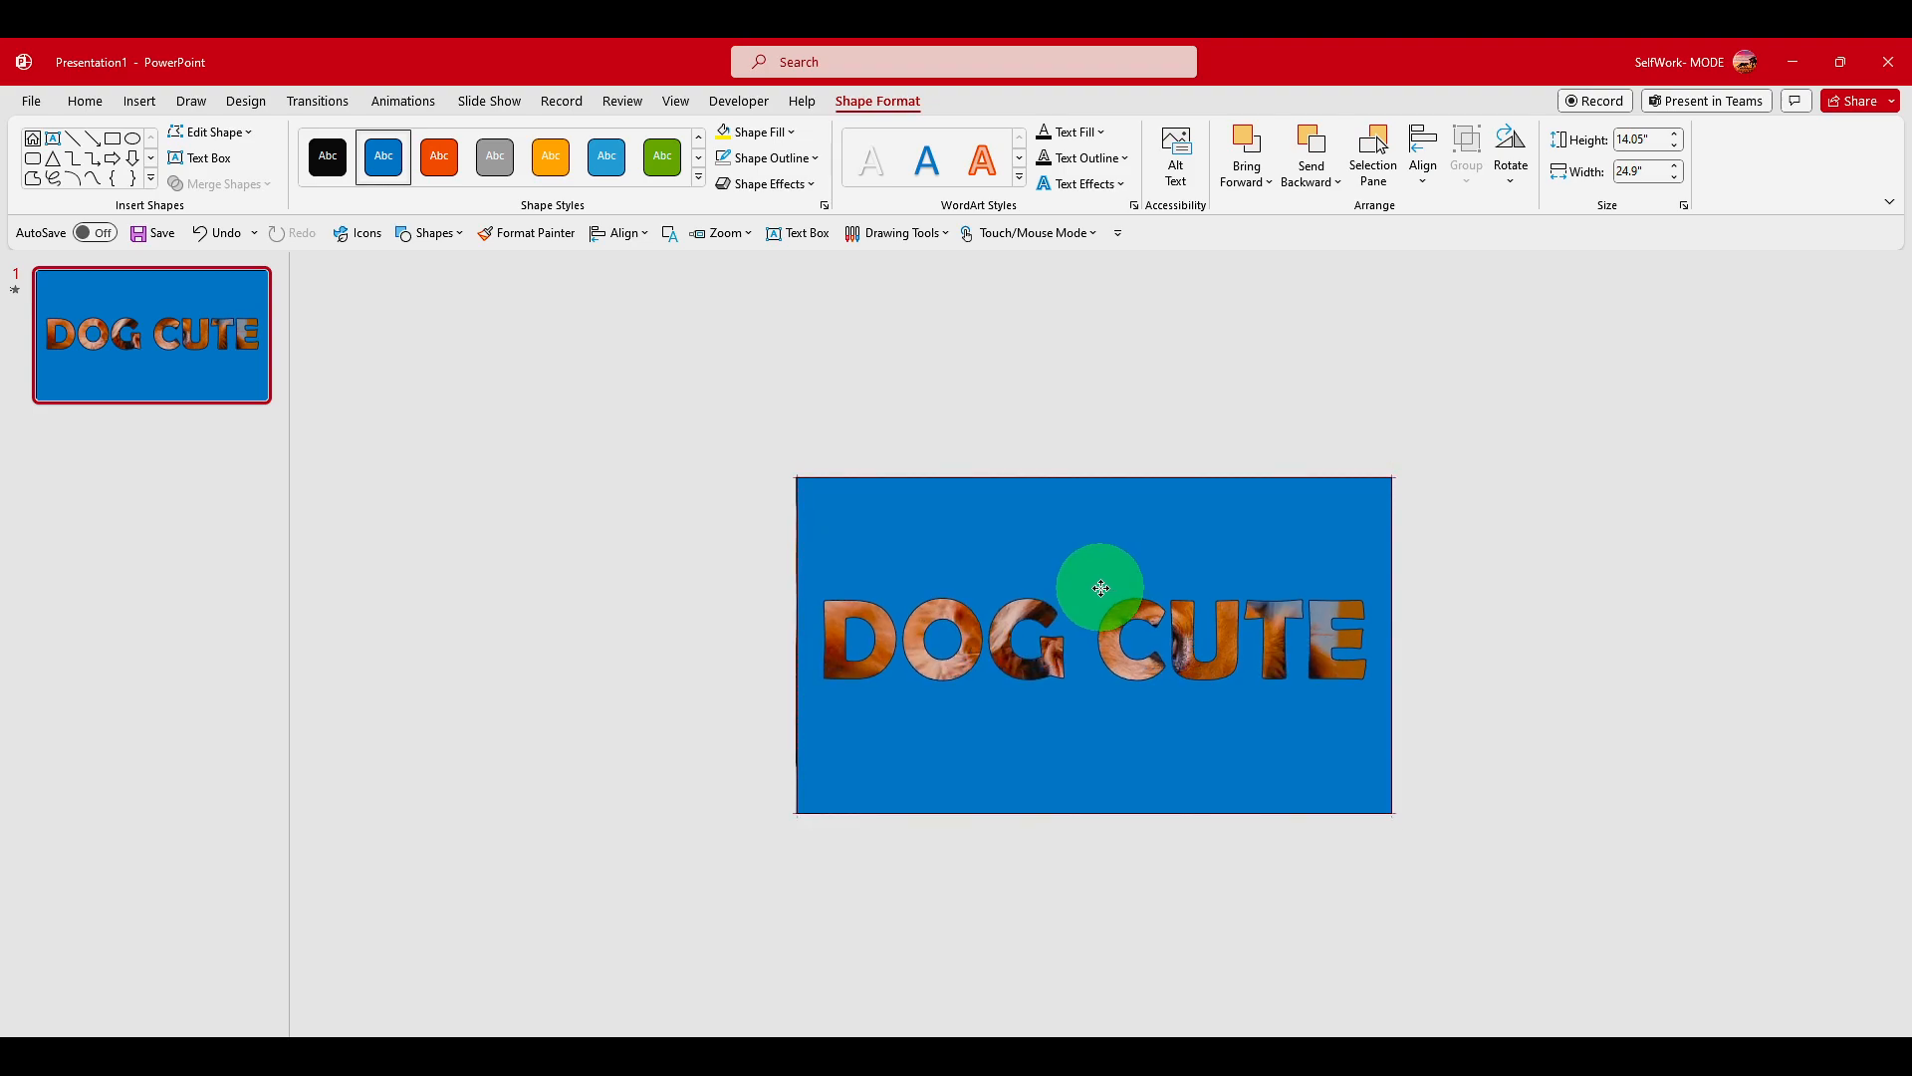
pyautogui.click(788, 182)
pyautogui.click(759, 131)
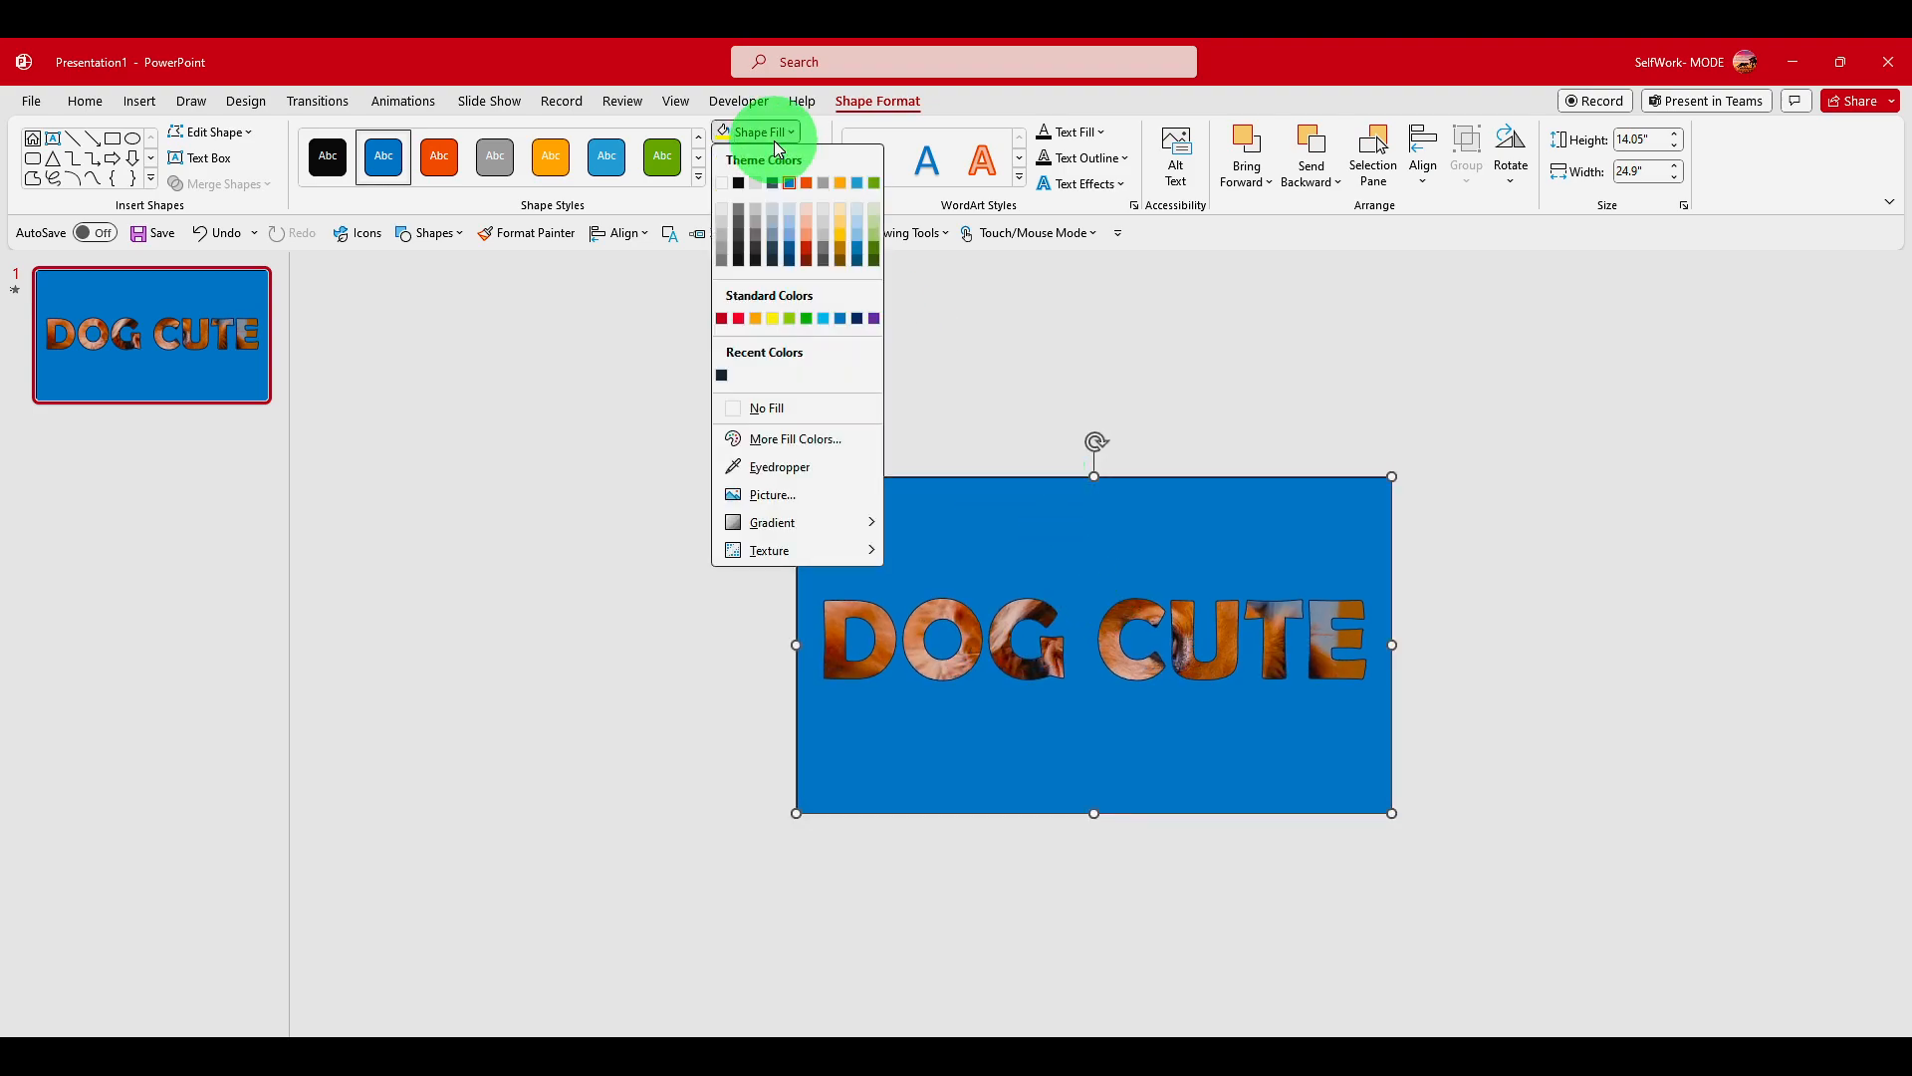
pyautogui.click(755, 268)
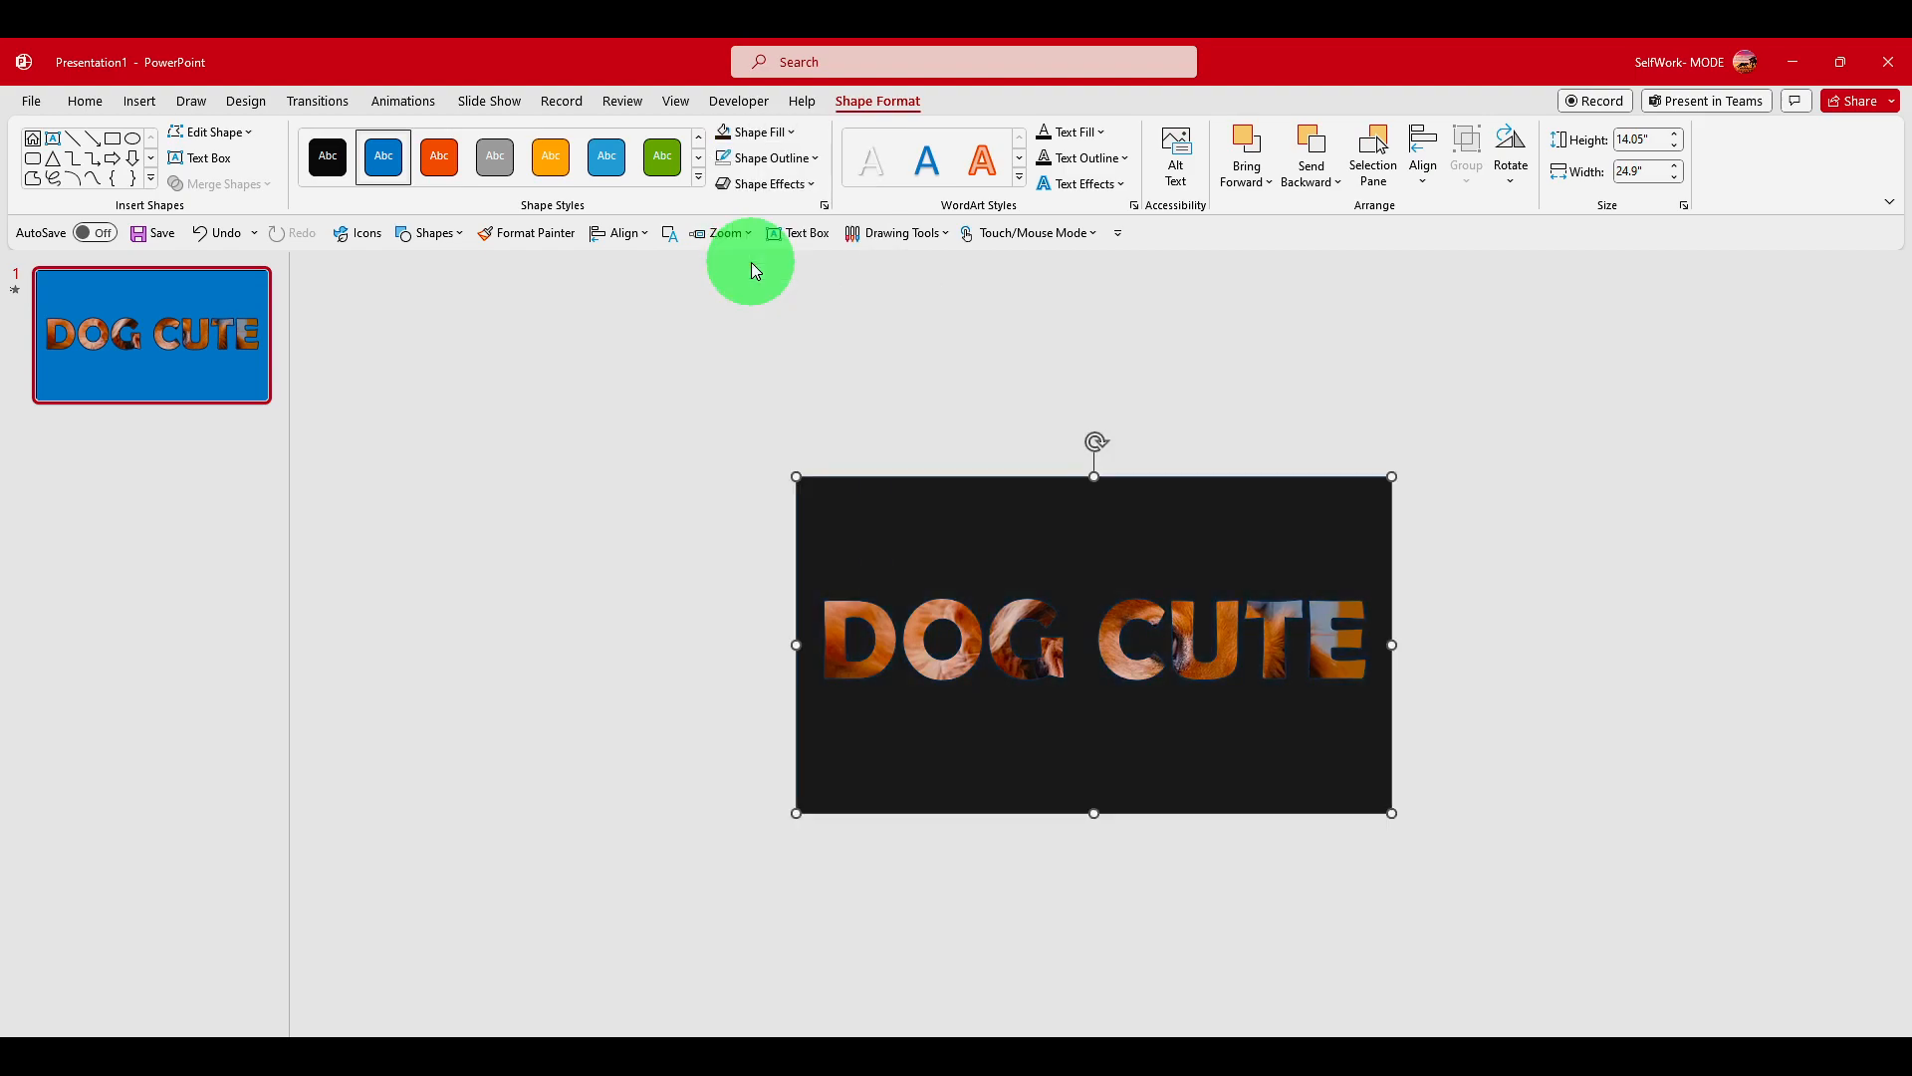
# Move the dark cut-out rectangle aside to reach the dog video and set the video to start Automatically and loop until stopped.
pyautogui.moveTo(1059, 516); pyautogui.dragTo(738, 516)
pyautogui.click(1152, 565)
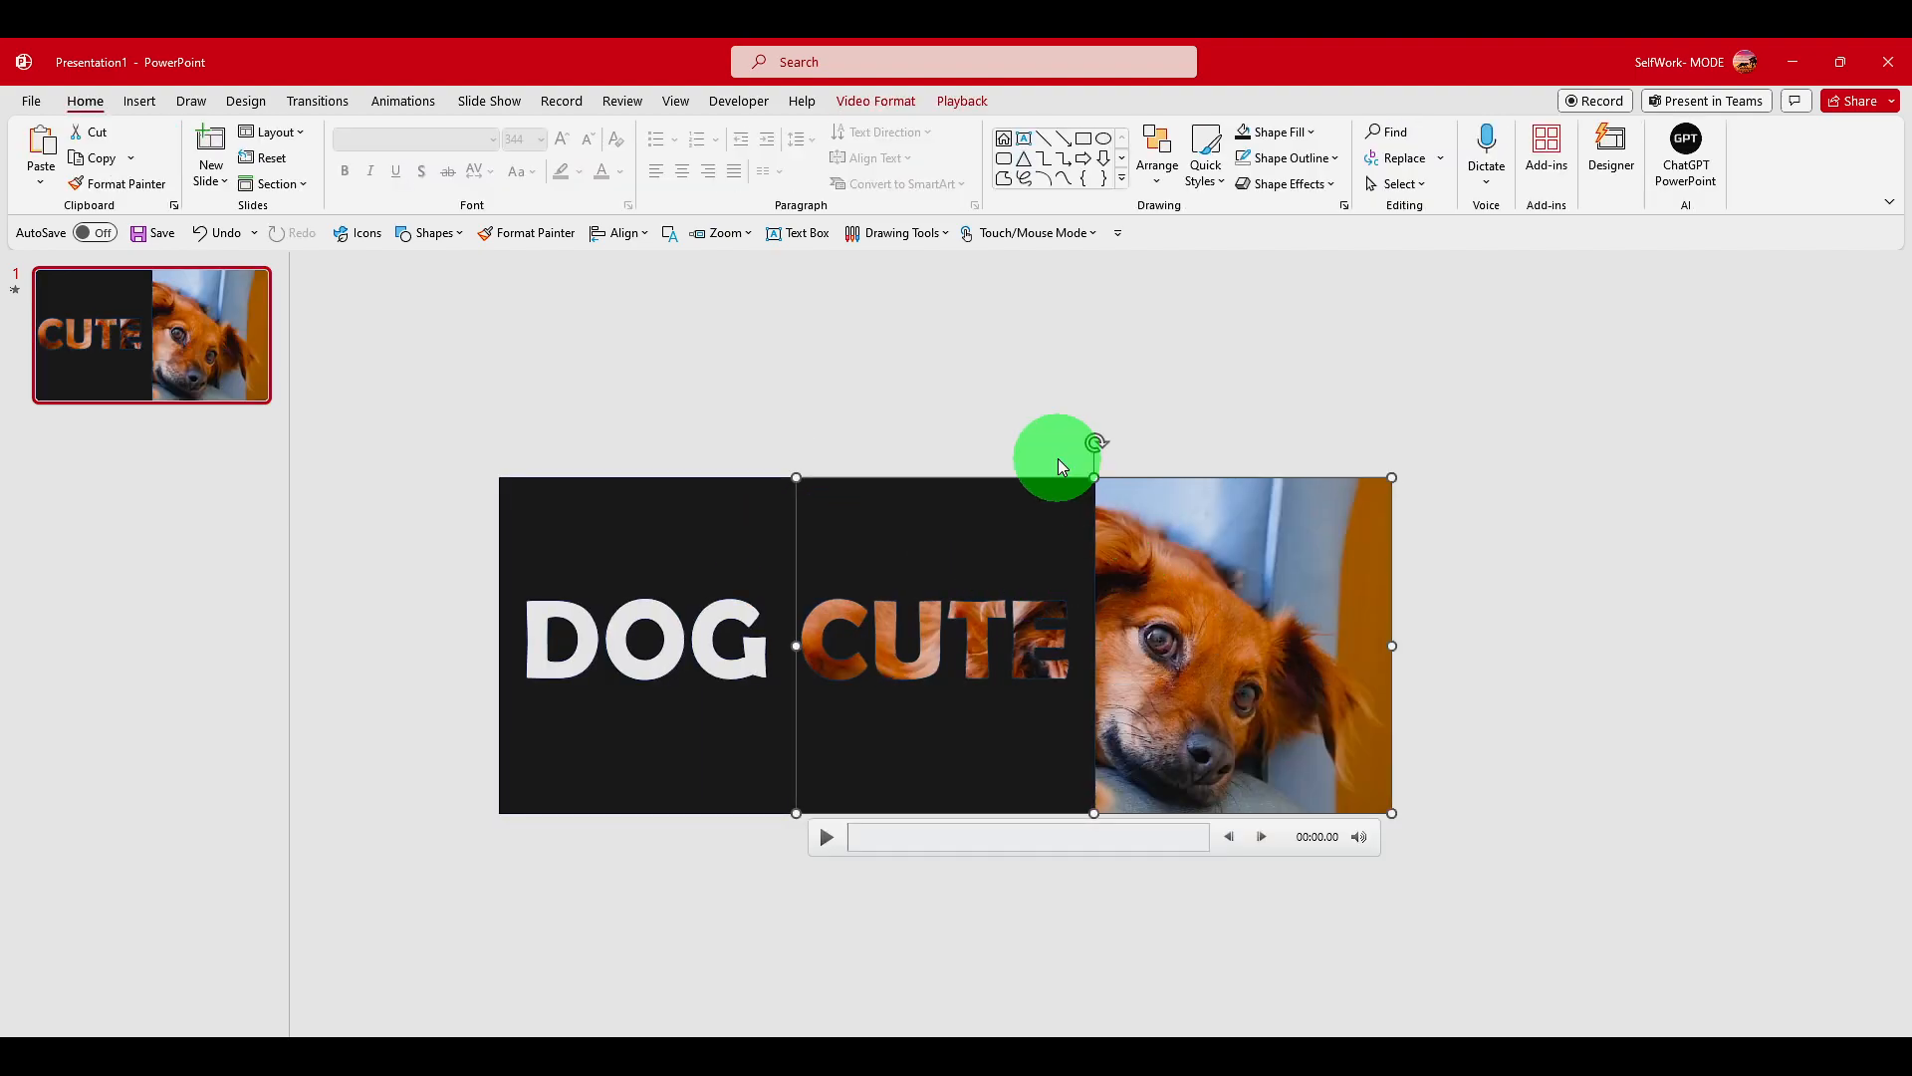
pyautogui.click(880, 103)
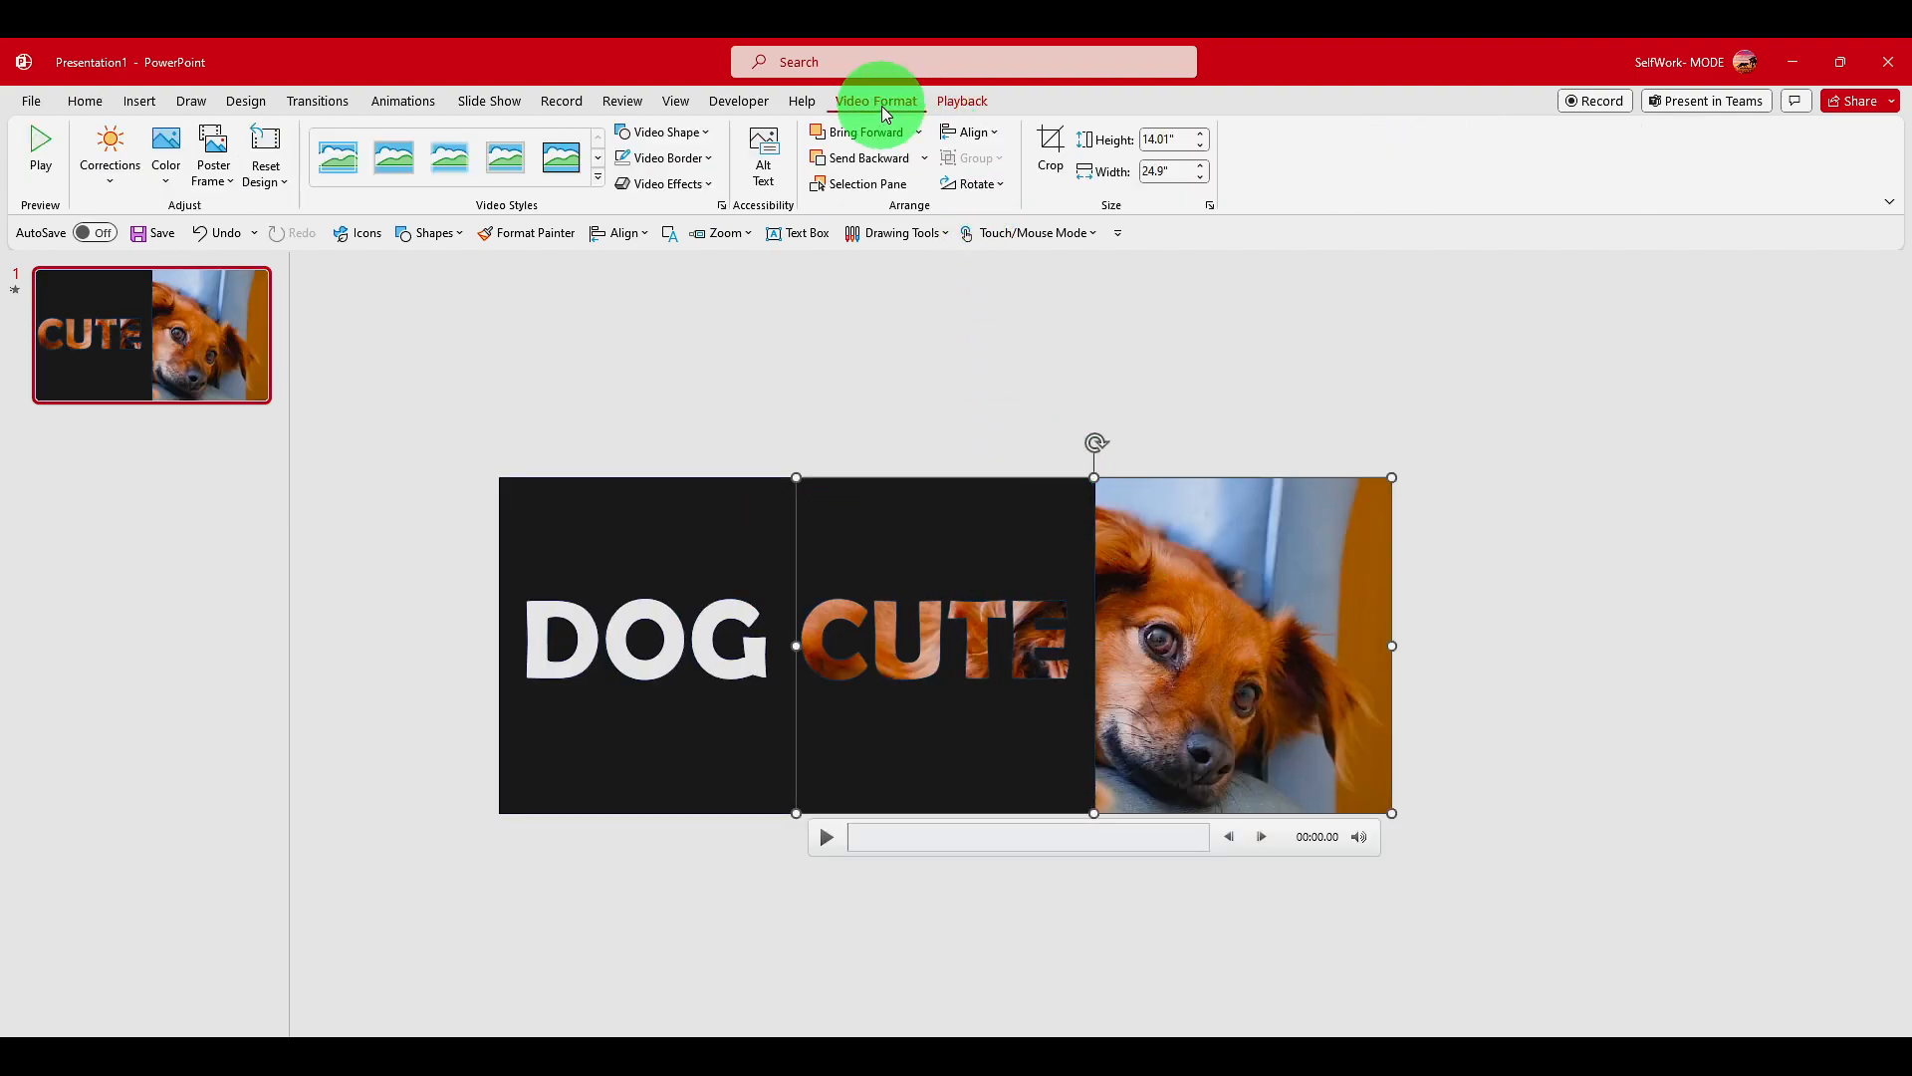
pyautogui.click(960, 102)
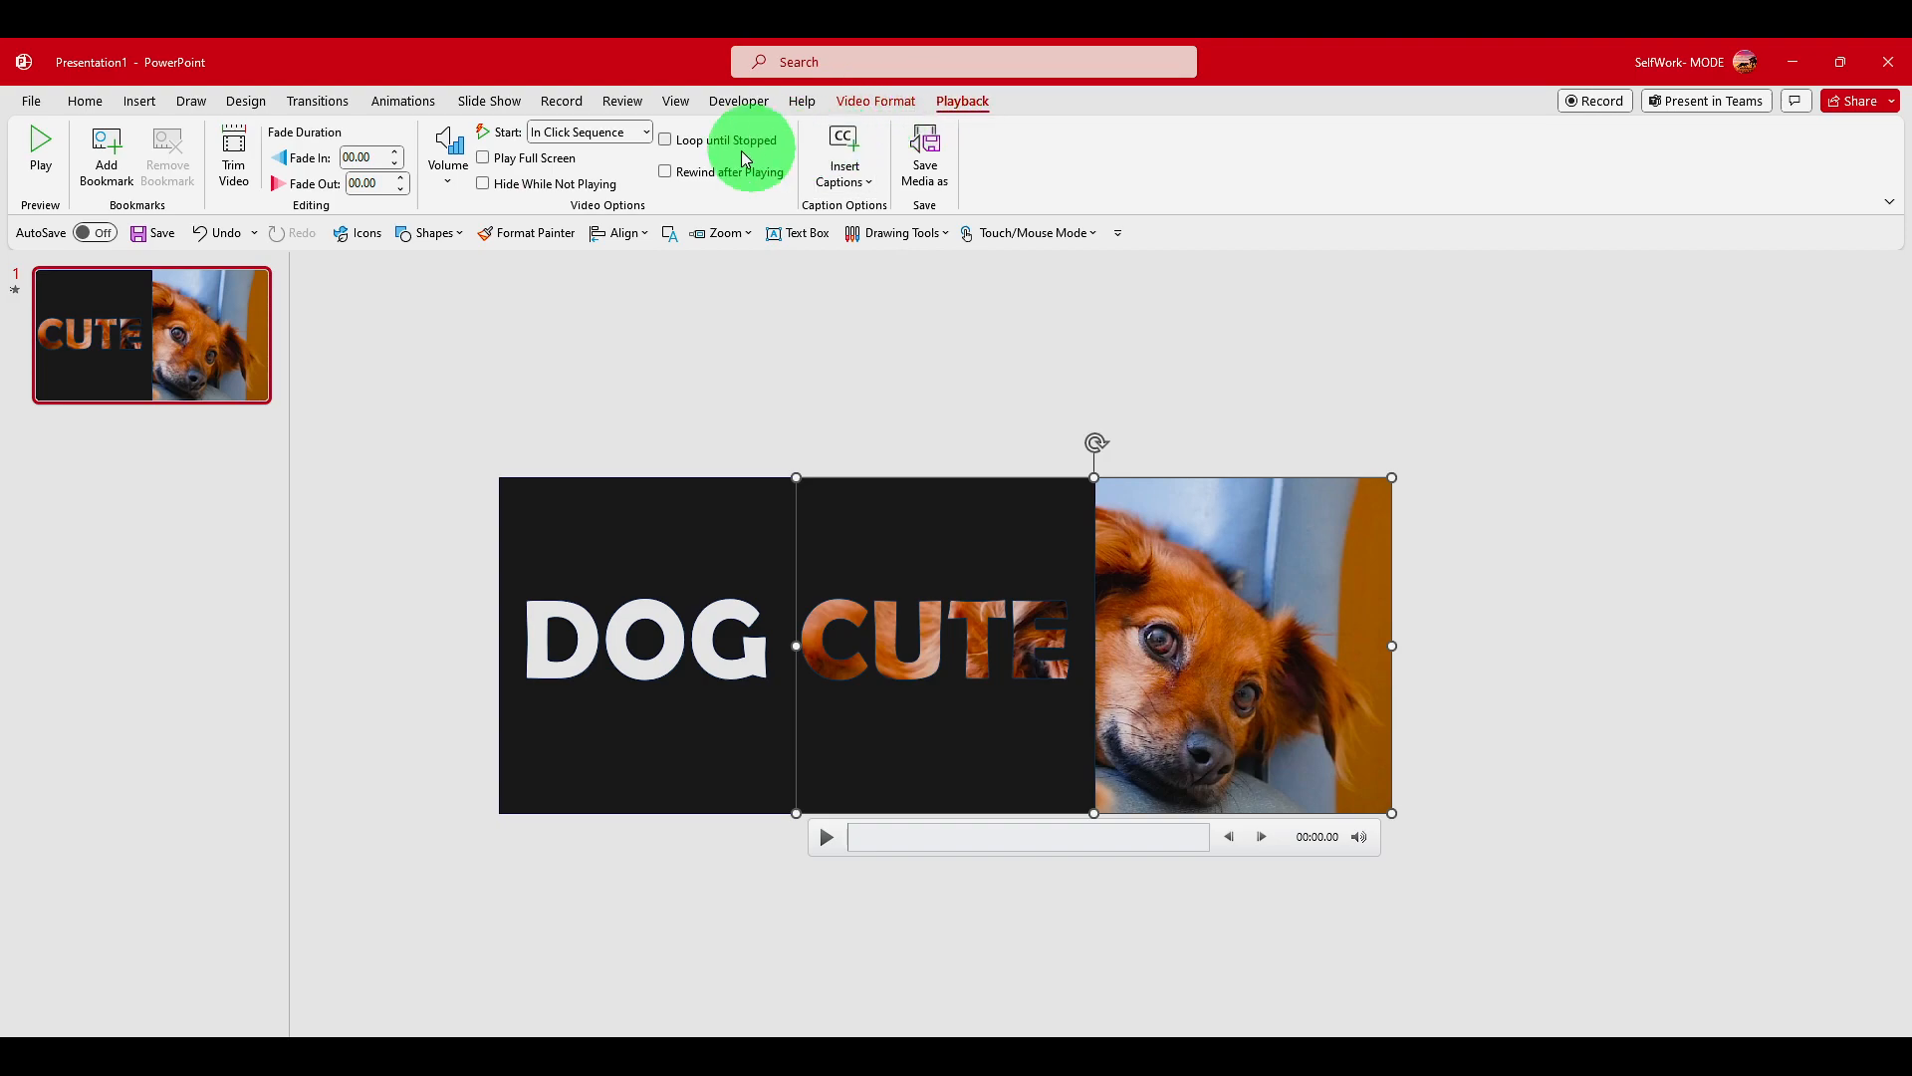
pyautogui.click(585, 133)
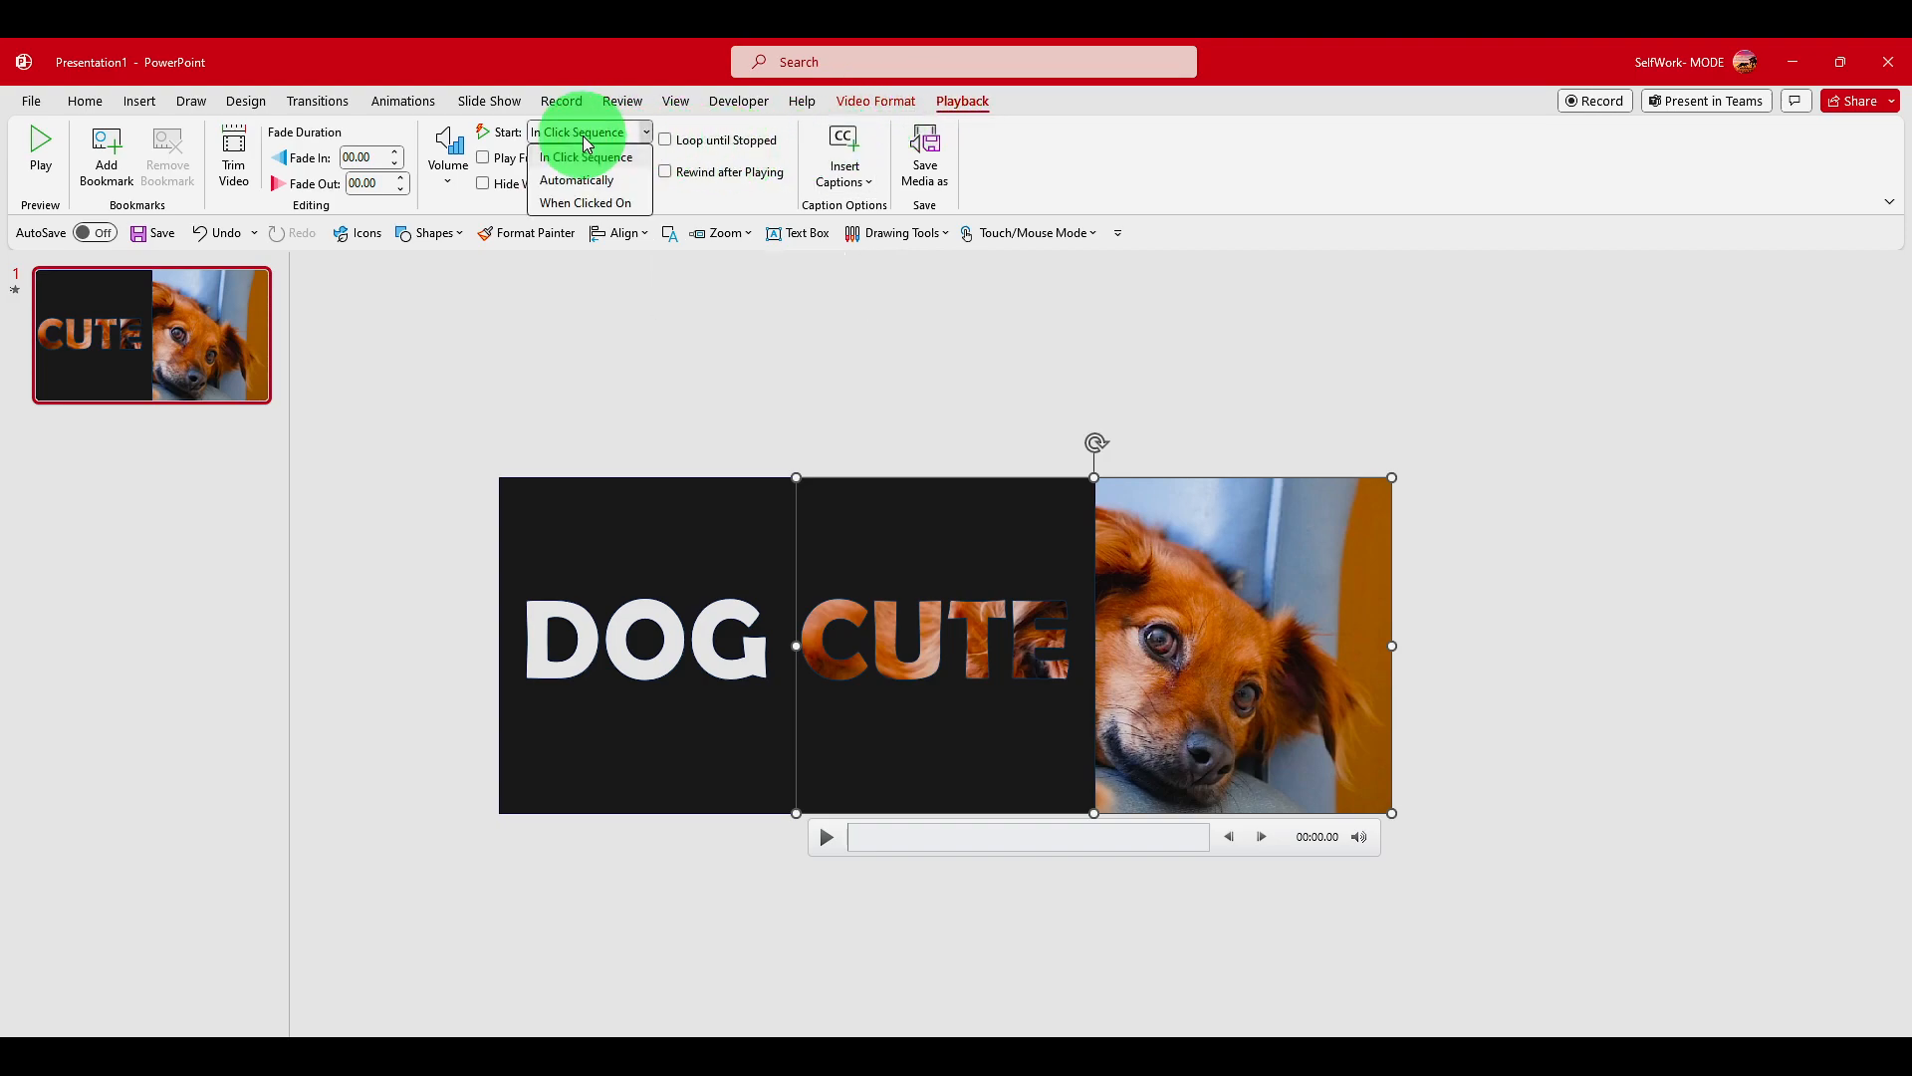
pyautogui.click(577, 179)
pyautogui.click(558, 133)
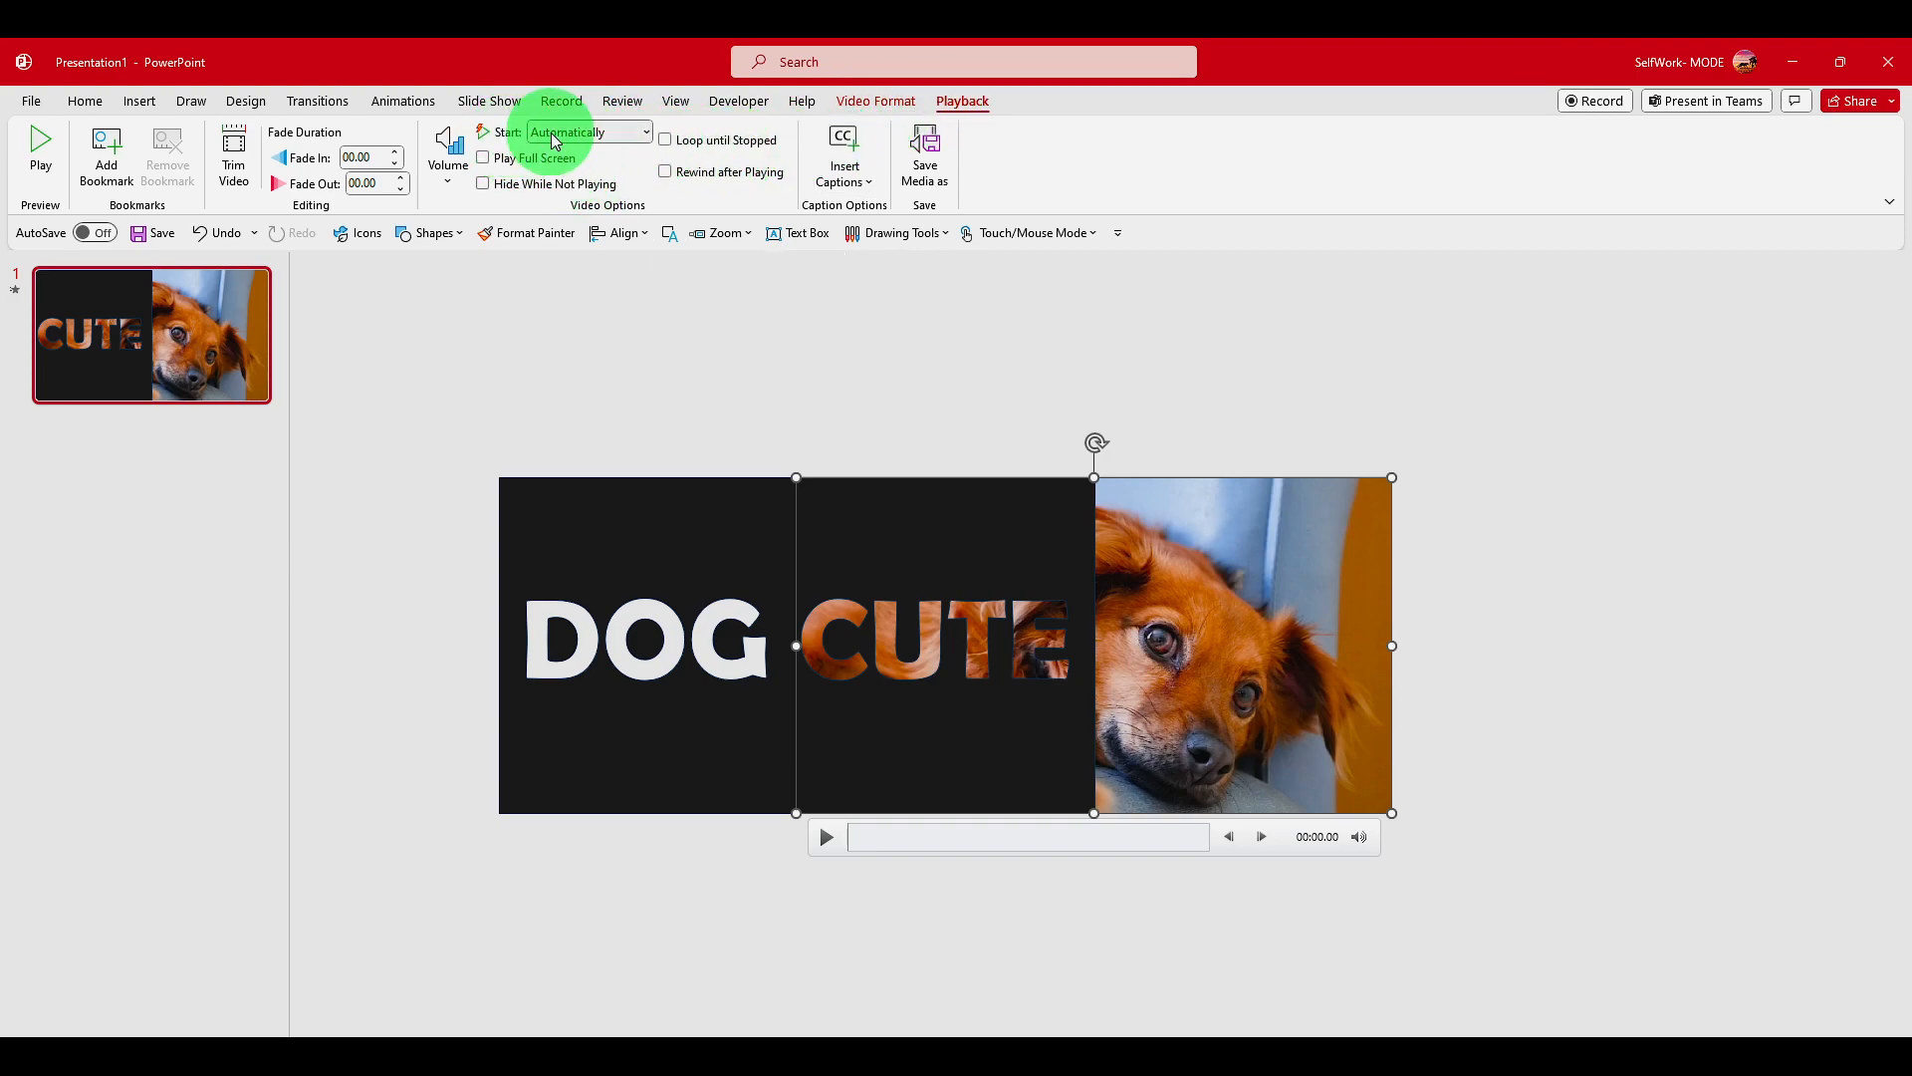
pyautogui.click(573, 179)
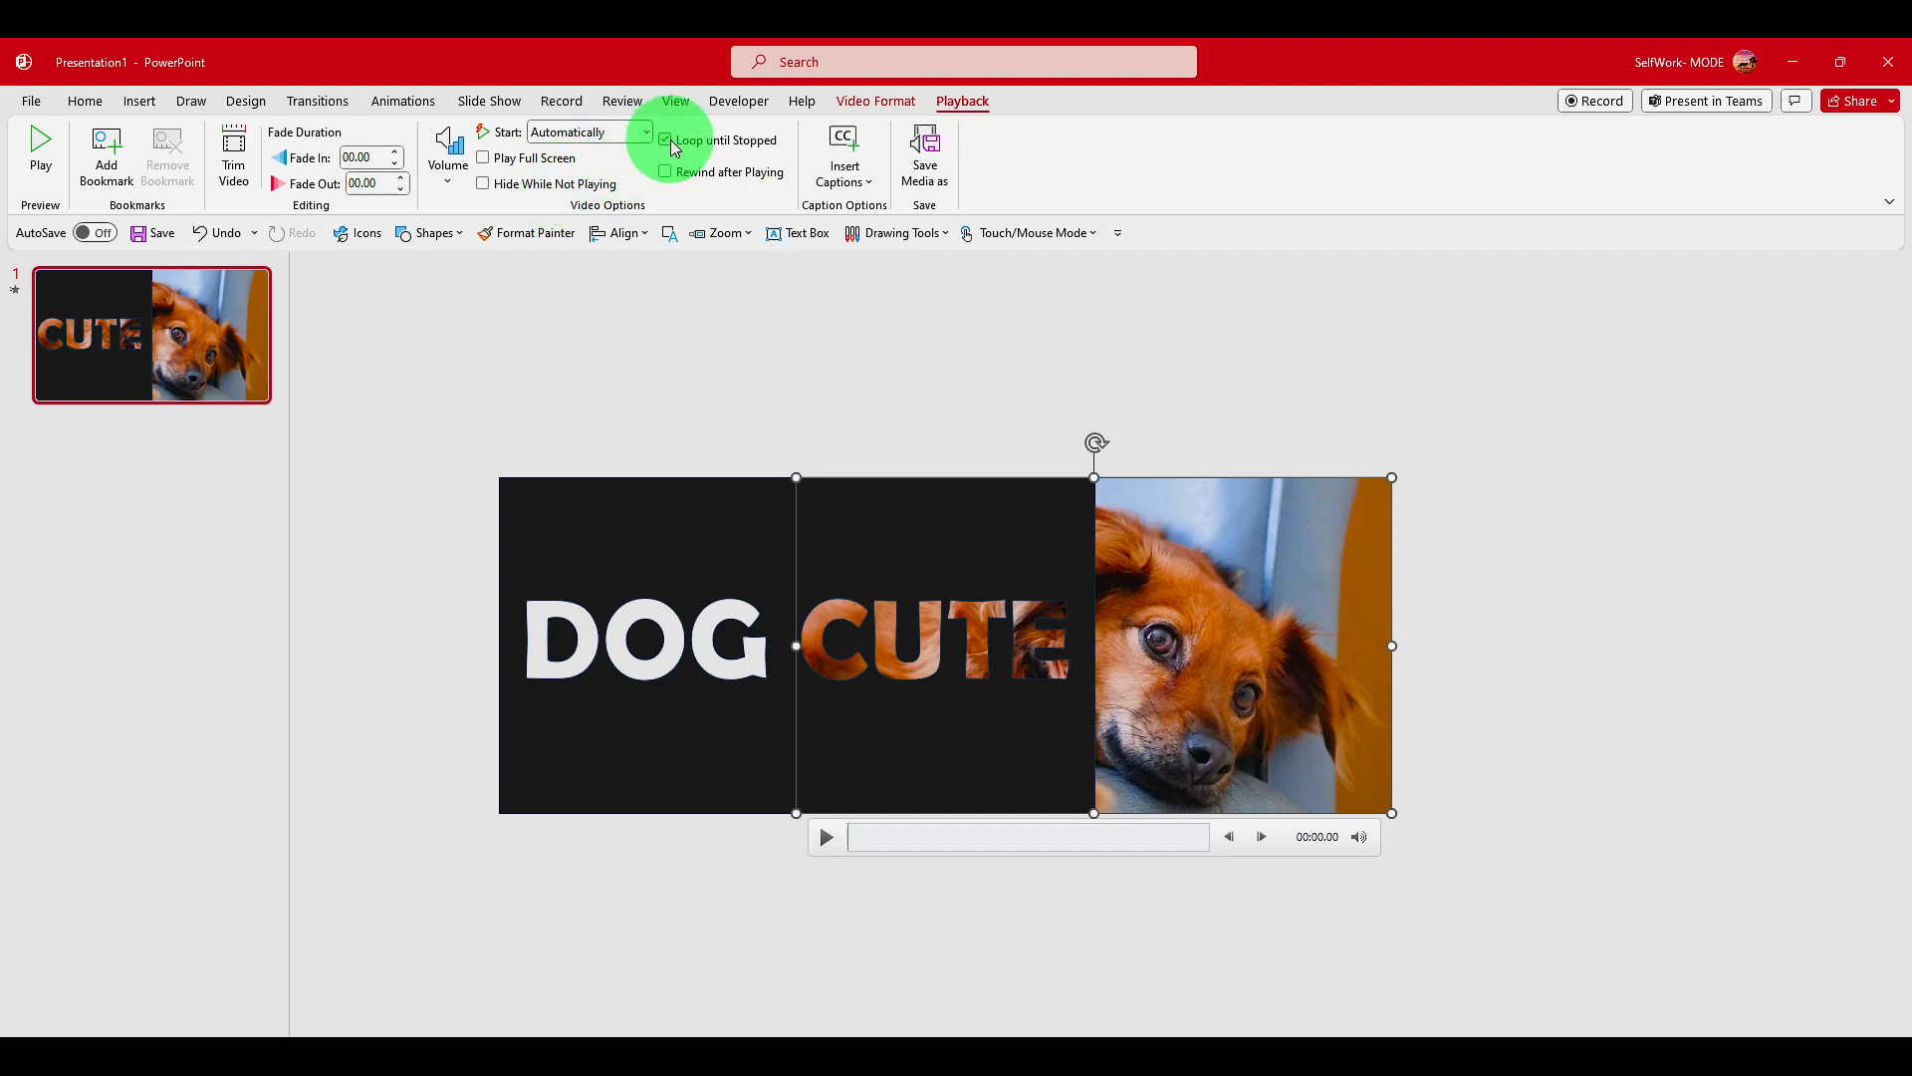
# Enable Play Full Screen for the dog video and move the cut-out rectangle back over it.
pyautogui.click(861, 175)
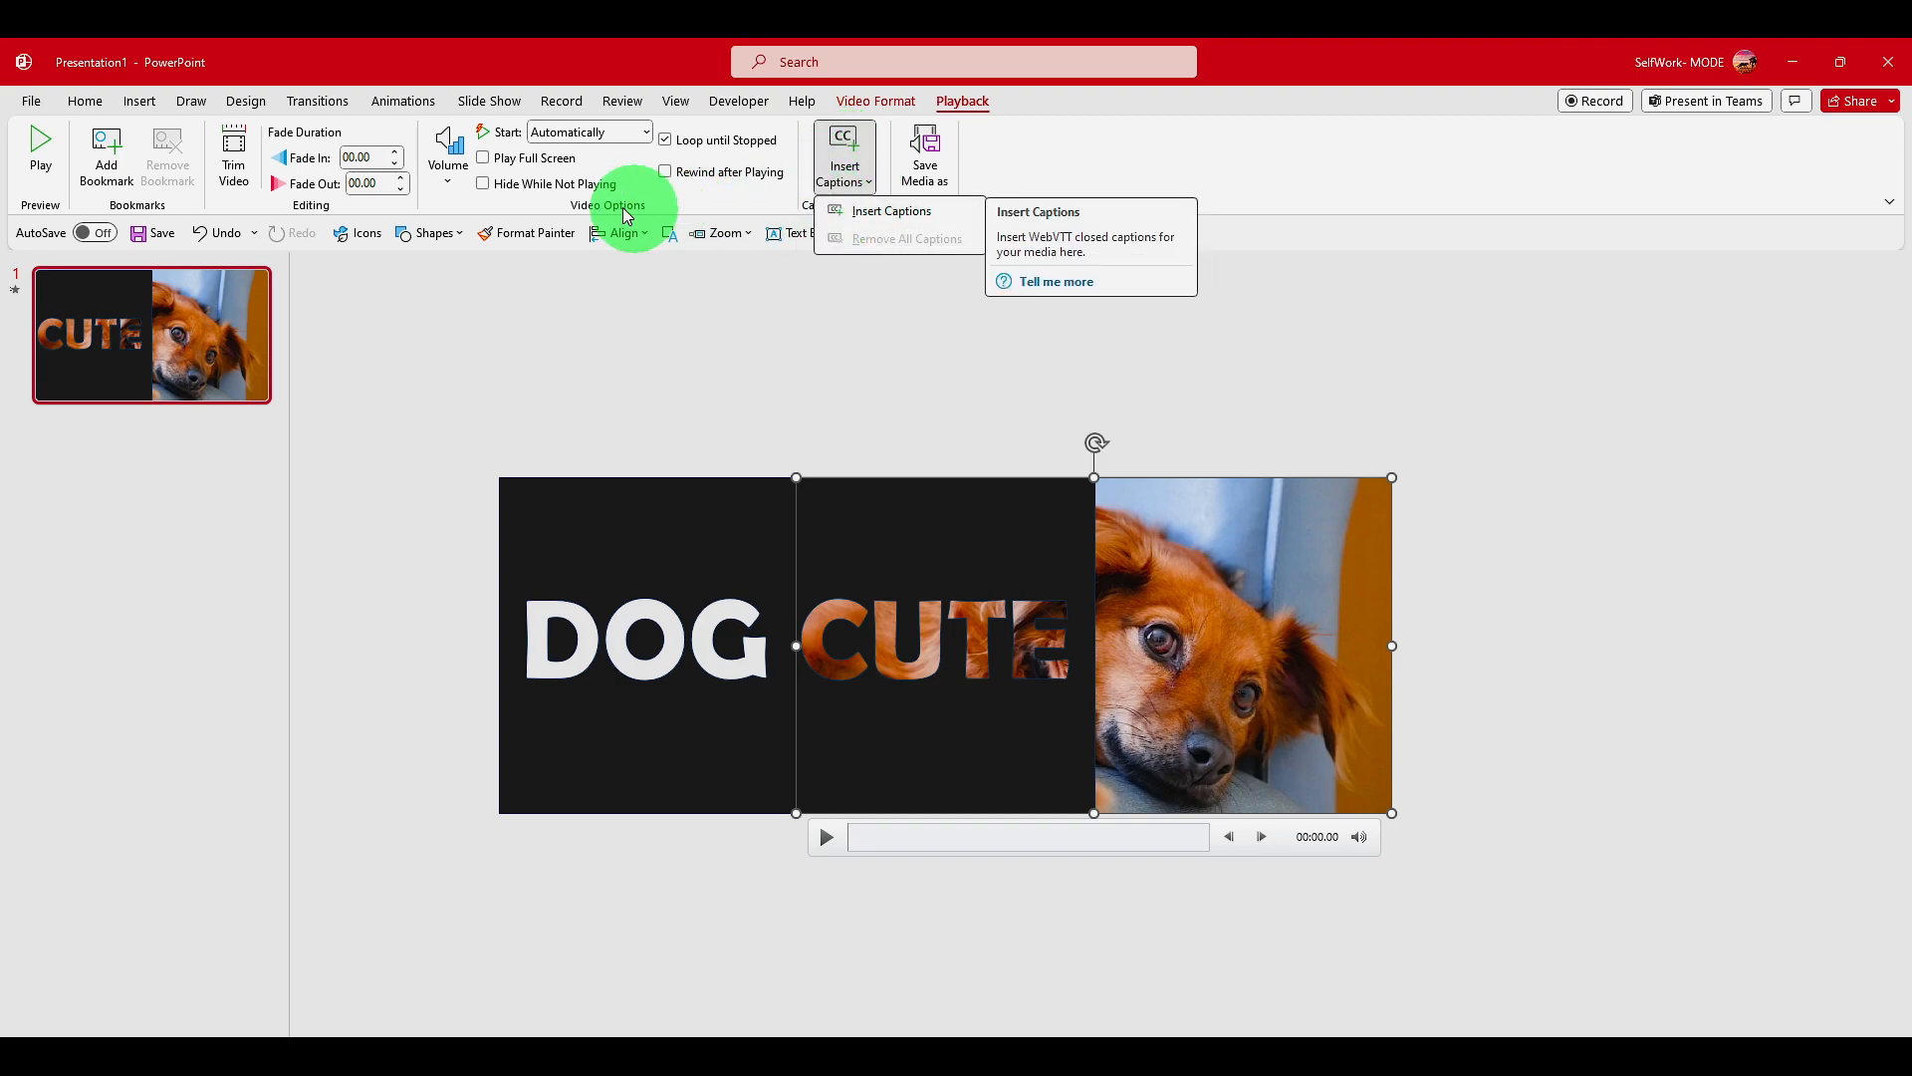
pyautogui.click(535, 159)
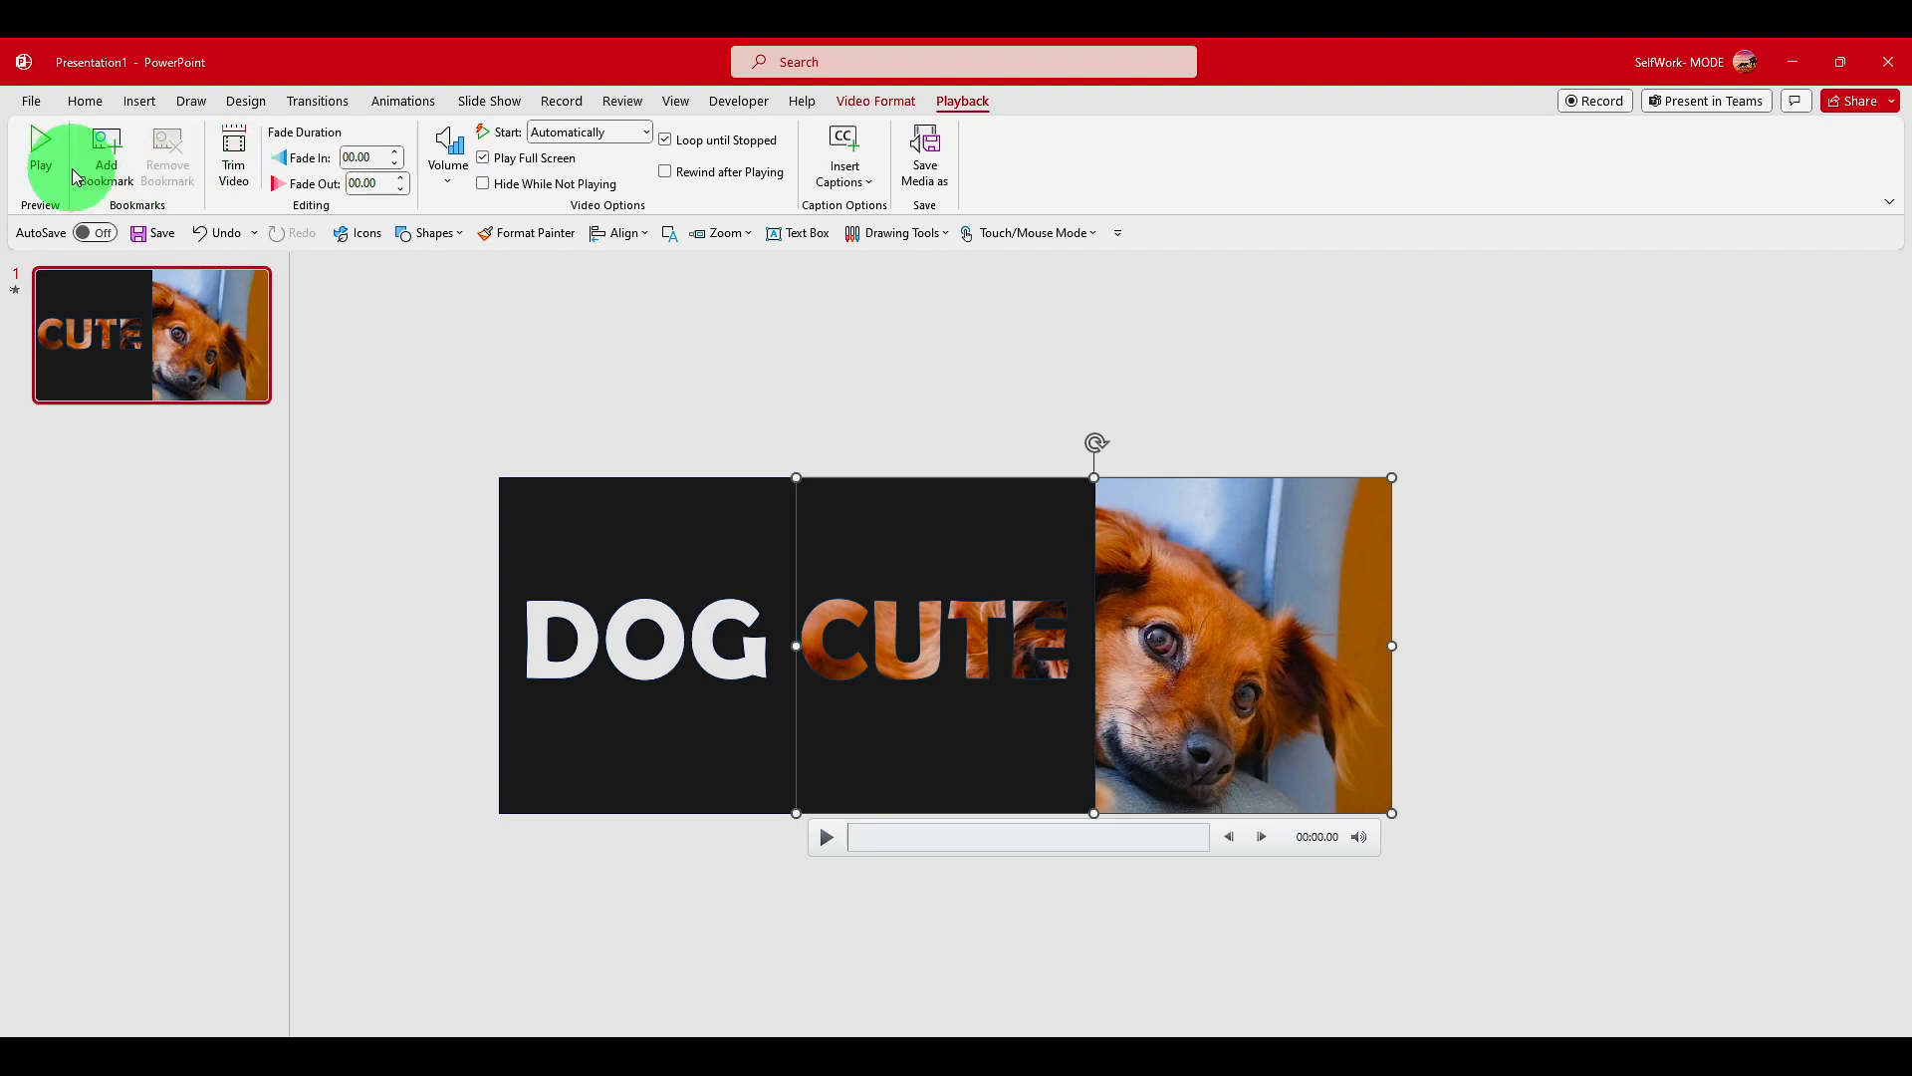
pyautogui.moveTo(674, 547); pyautogui.dragTo(965, 546)
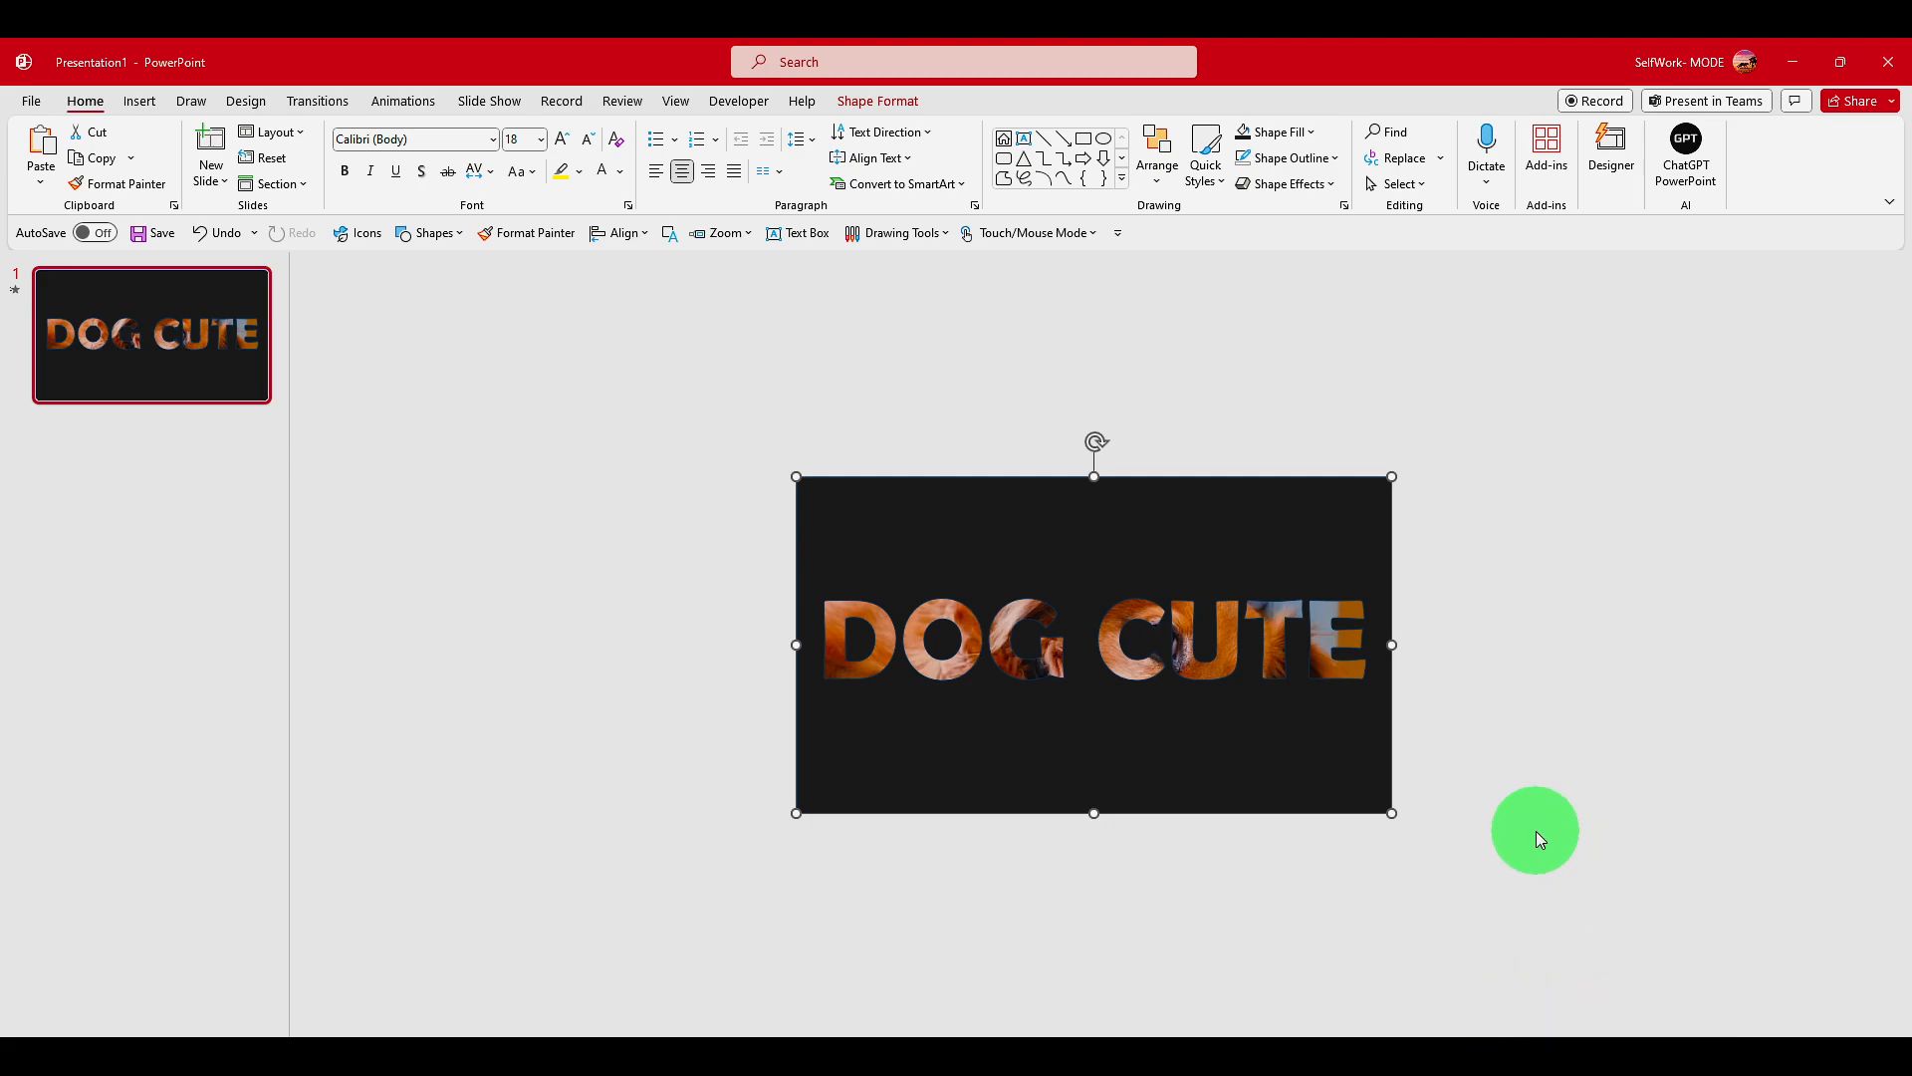
# Run the slide show from the beginning to check how the dog video plays, and exit it.
pyautogui.press('F5')
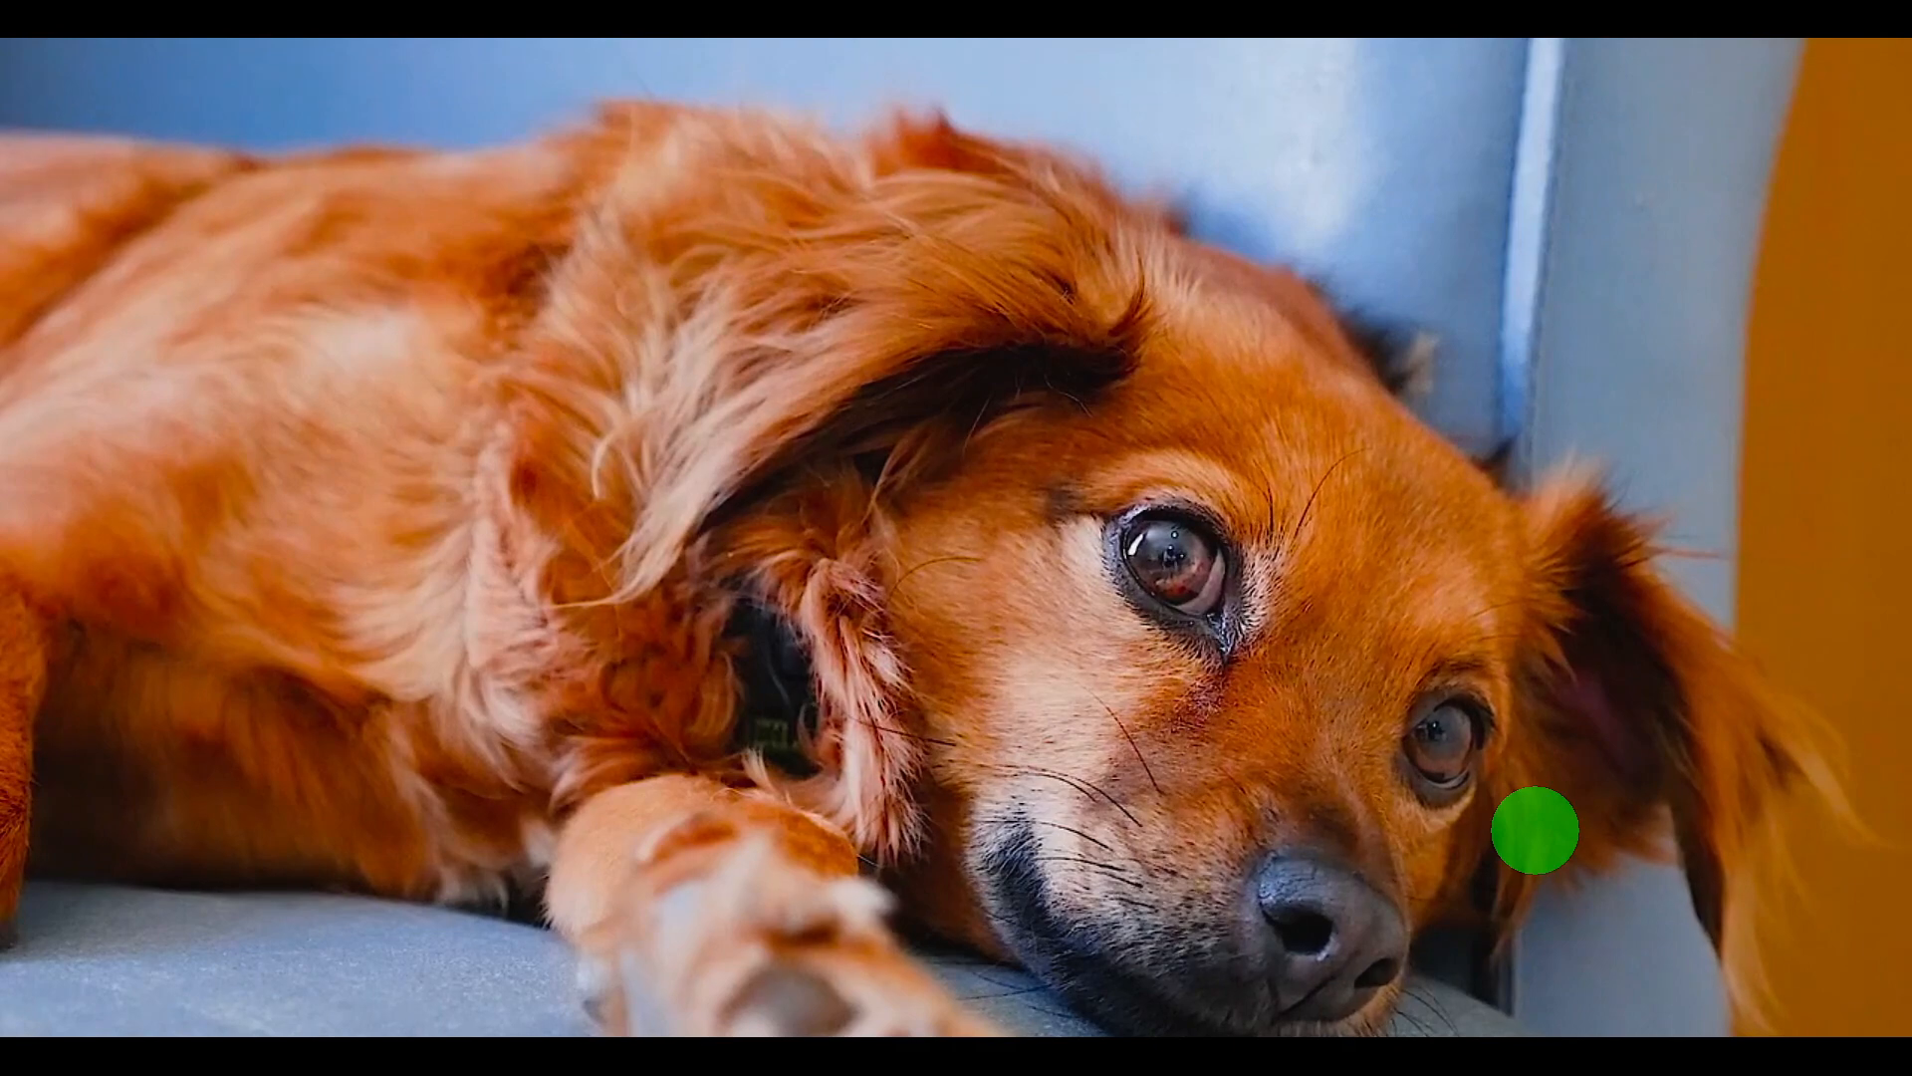
pyautogui.click(1176, 624)
pyautogui.press('Escape')
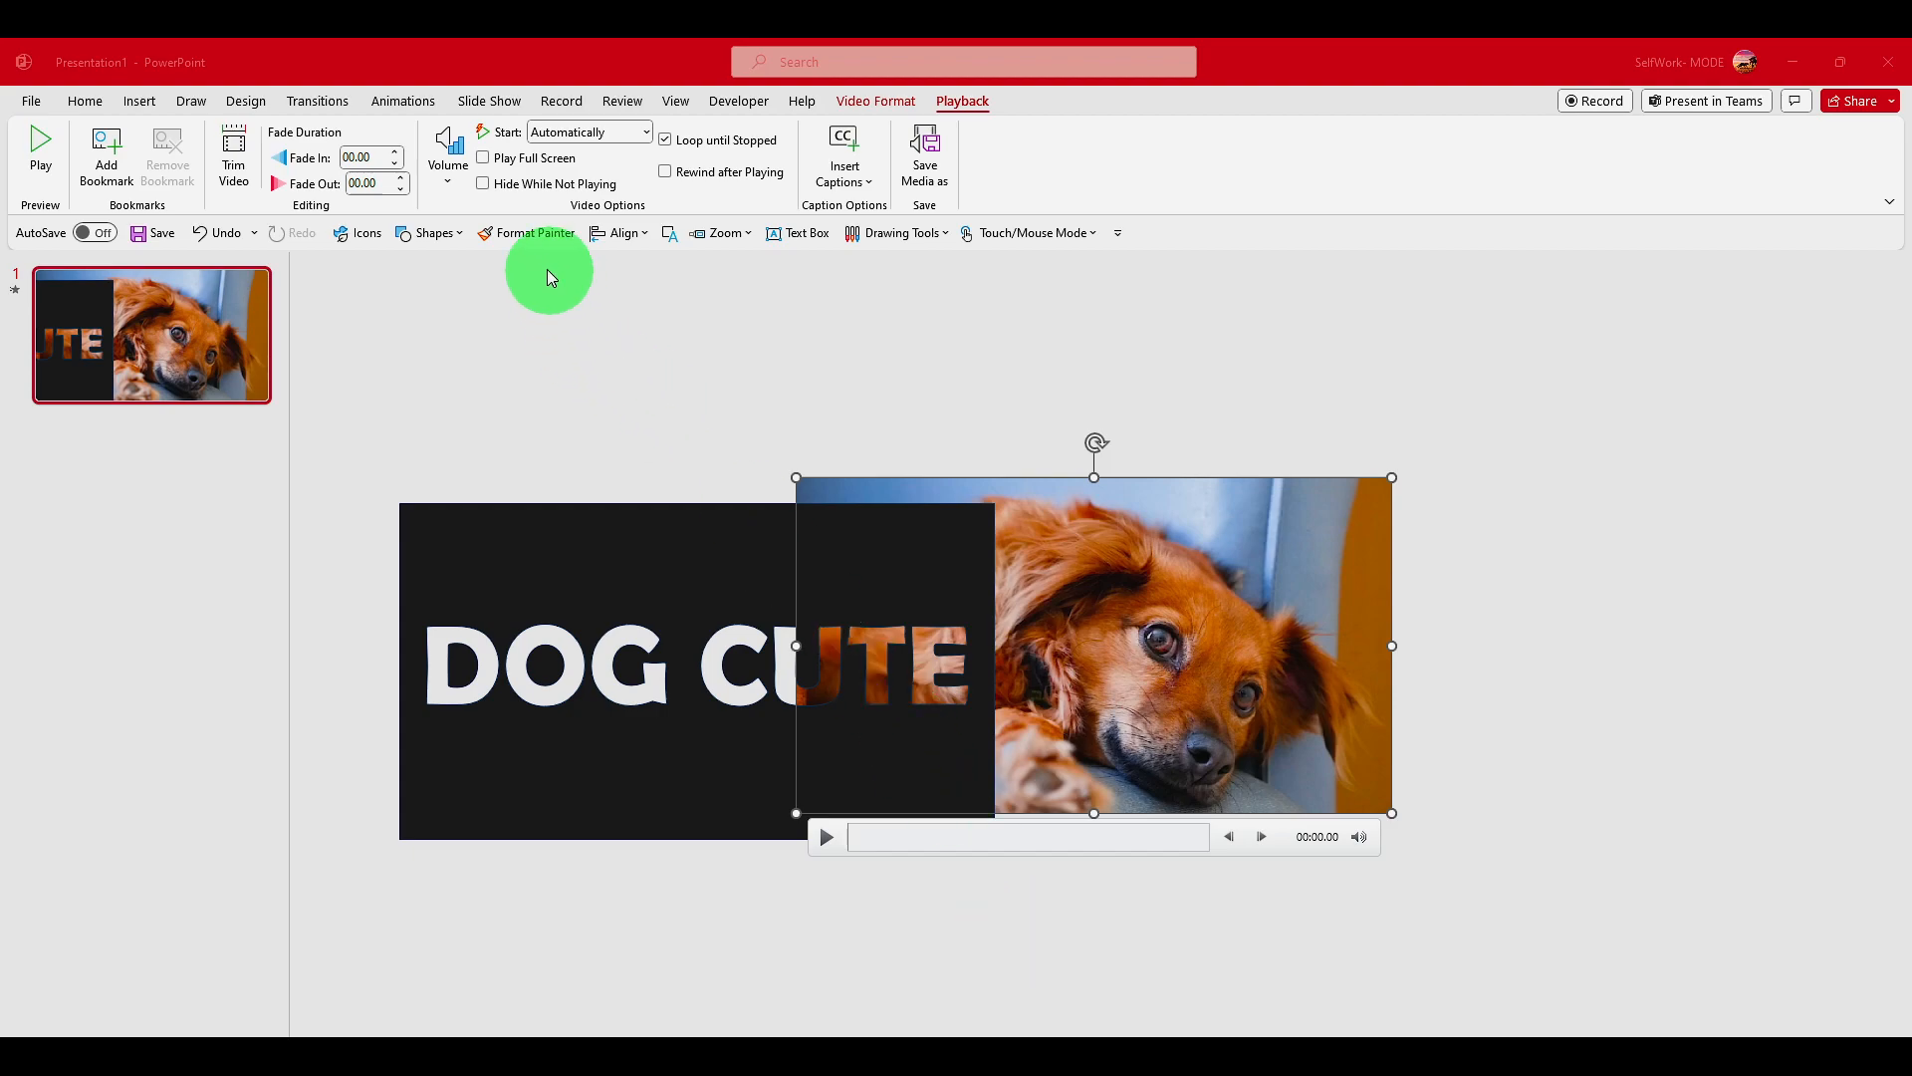
# Move the cut-out rectangle back over the dog video to cover the slide and play the slide show to check the result.
pyautogui.moveTo(649, 563); pyautogui.dragTo(1039, 525)
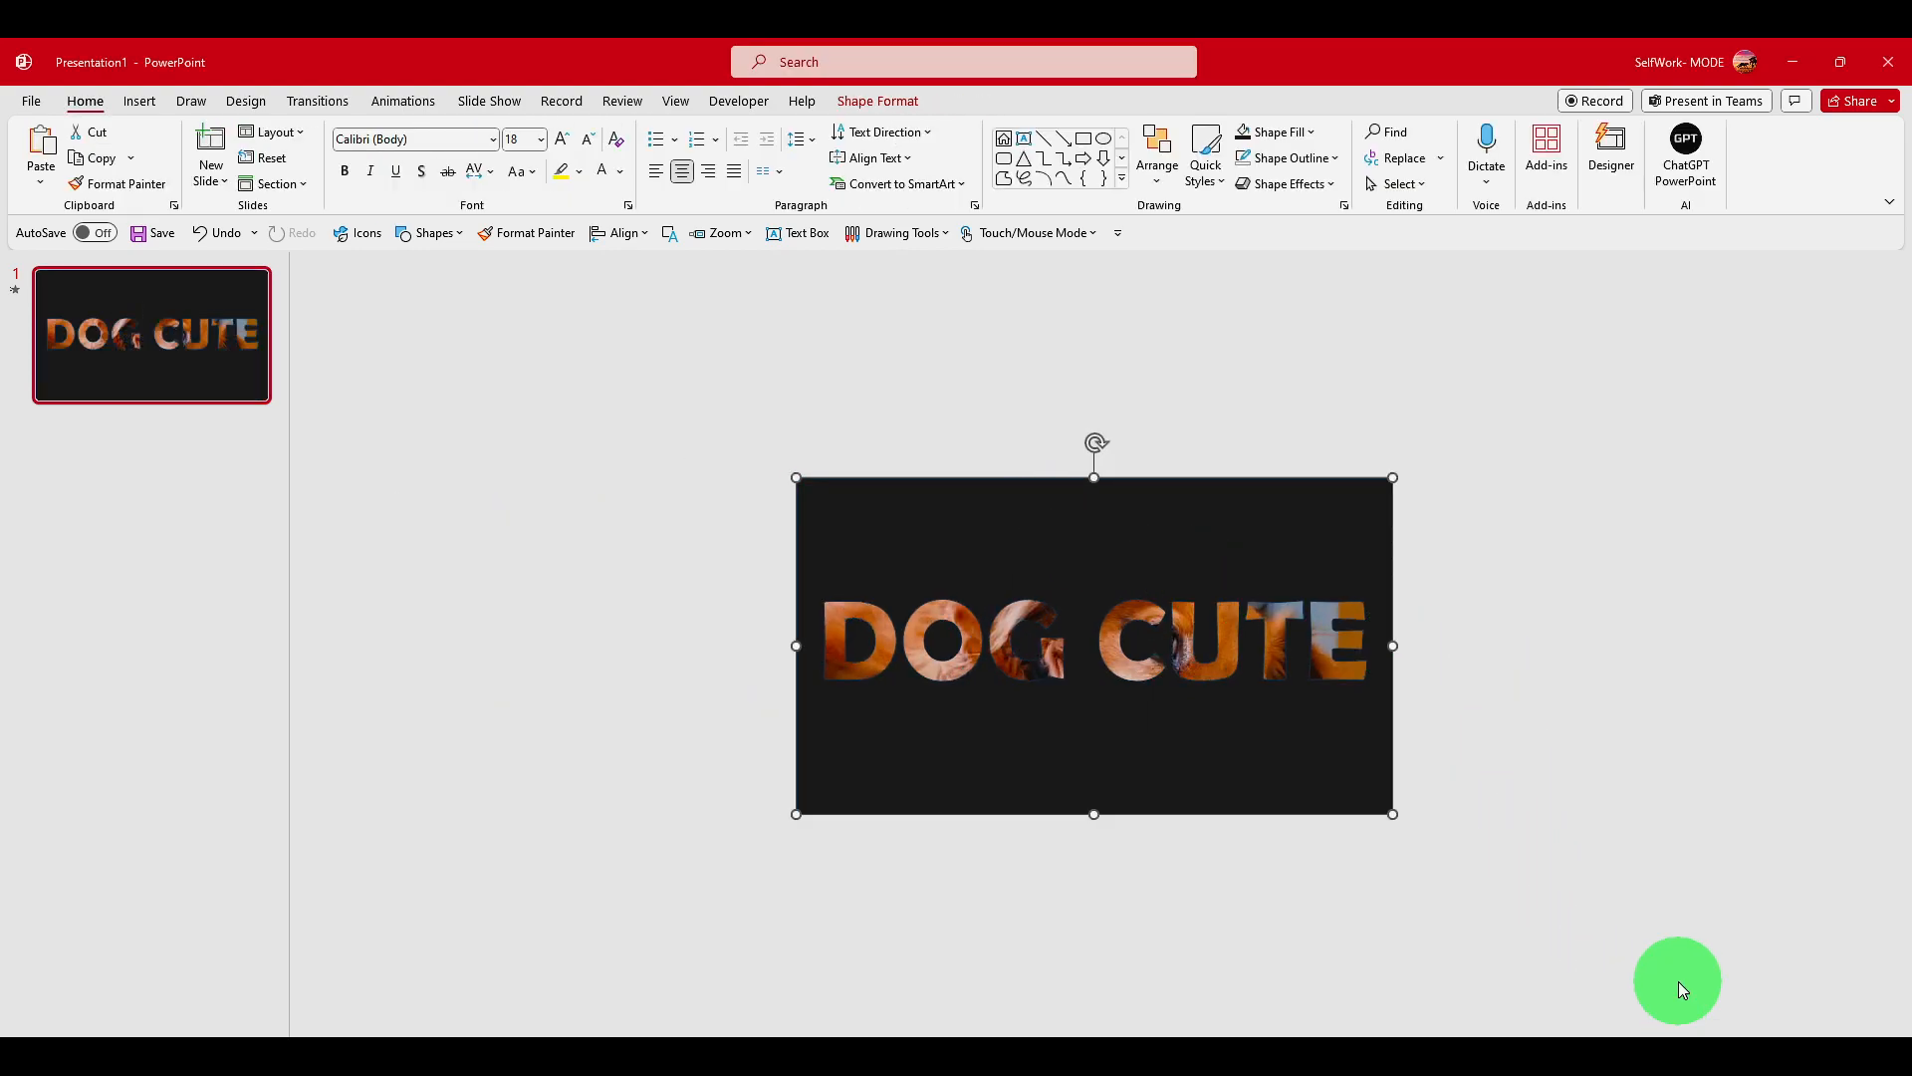
pyautogui.press('F5')
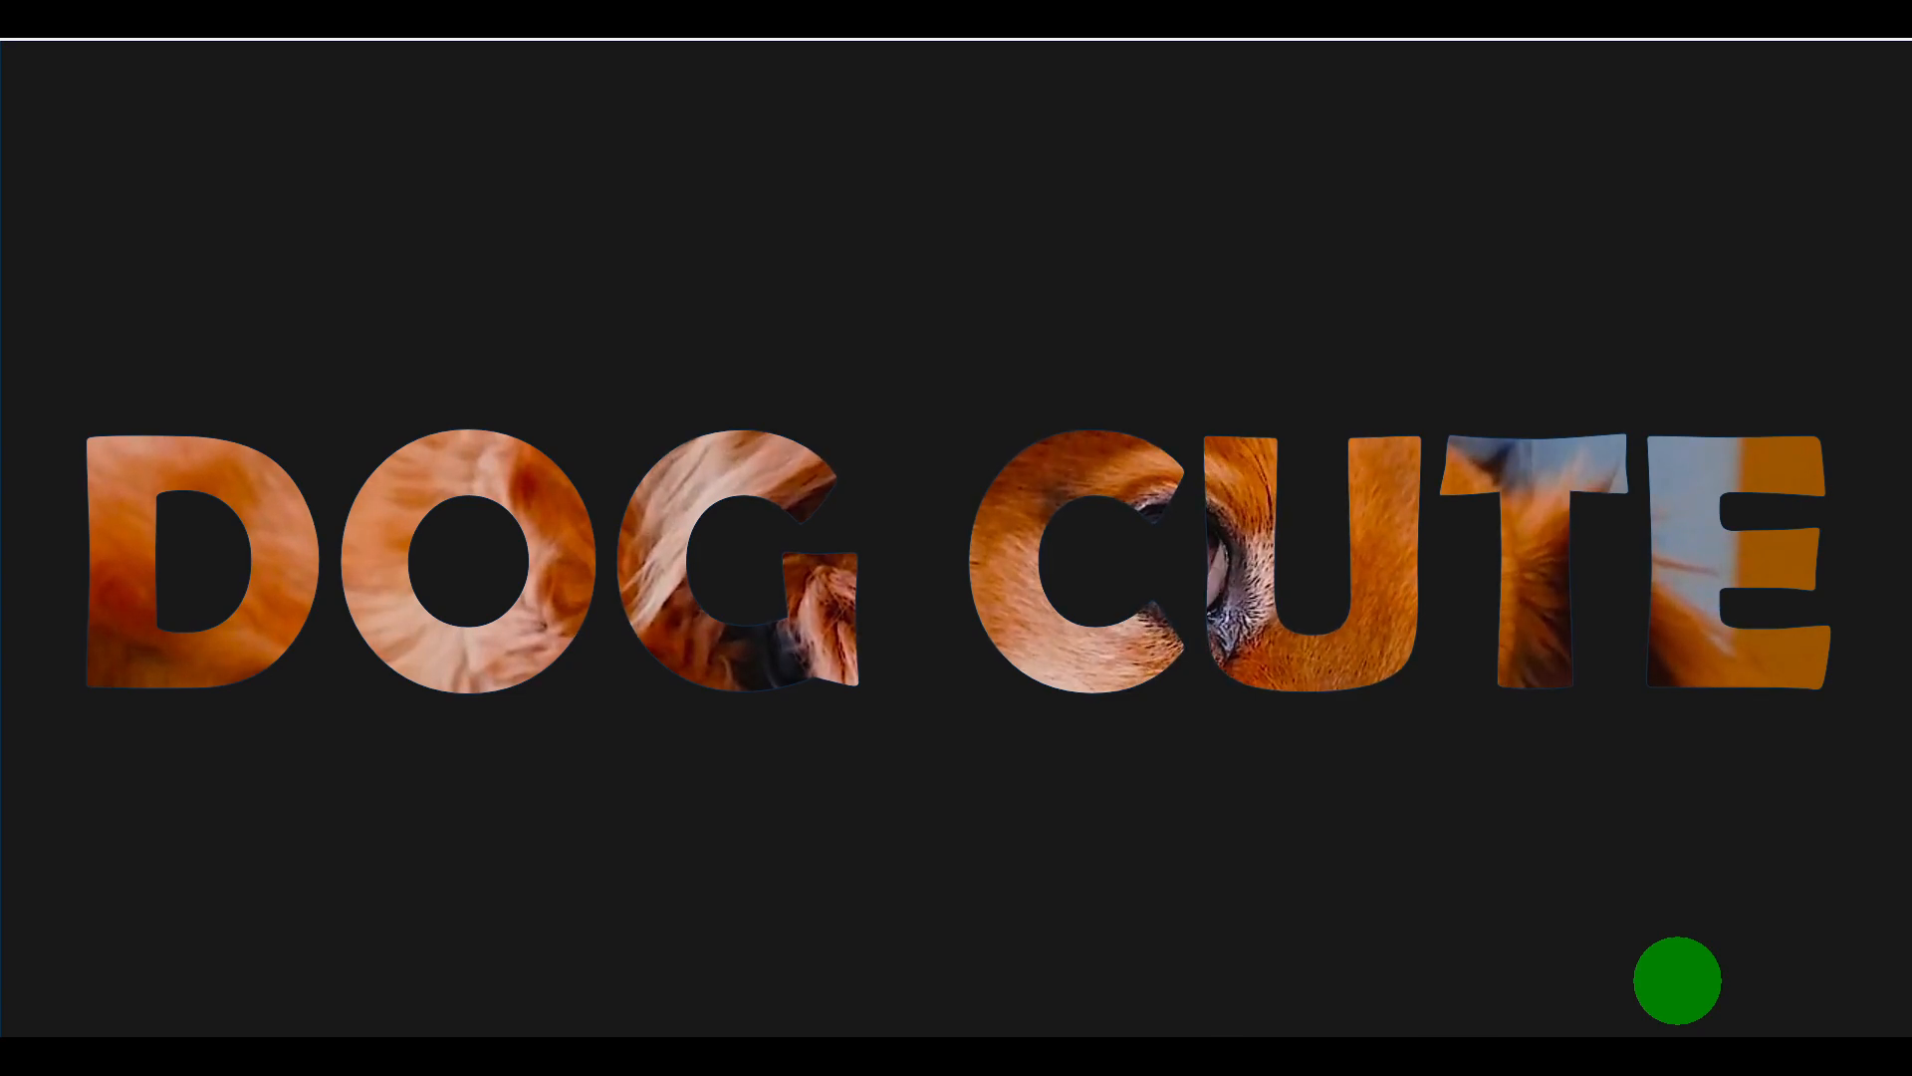
pyautogui.click(1677, 982)
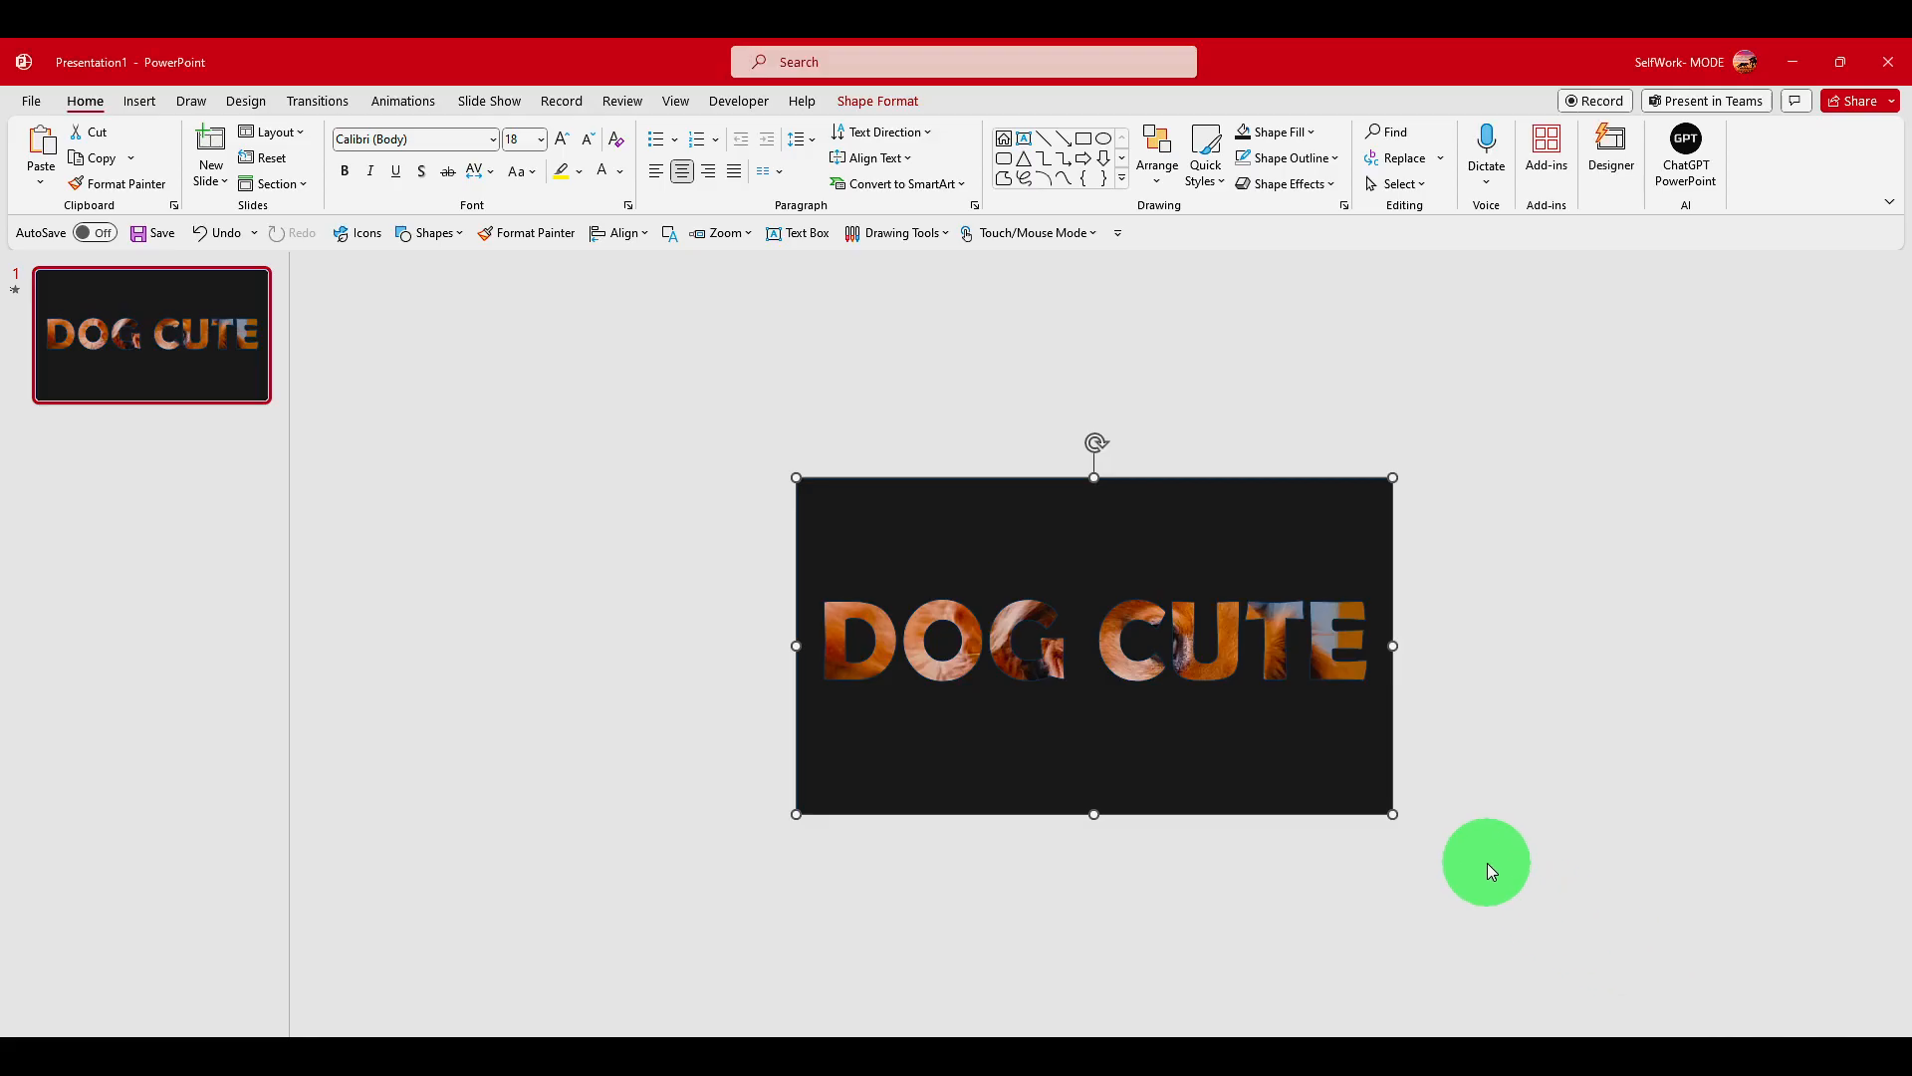
pyautogui.click(984, 1053)
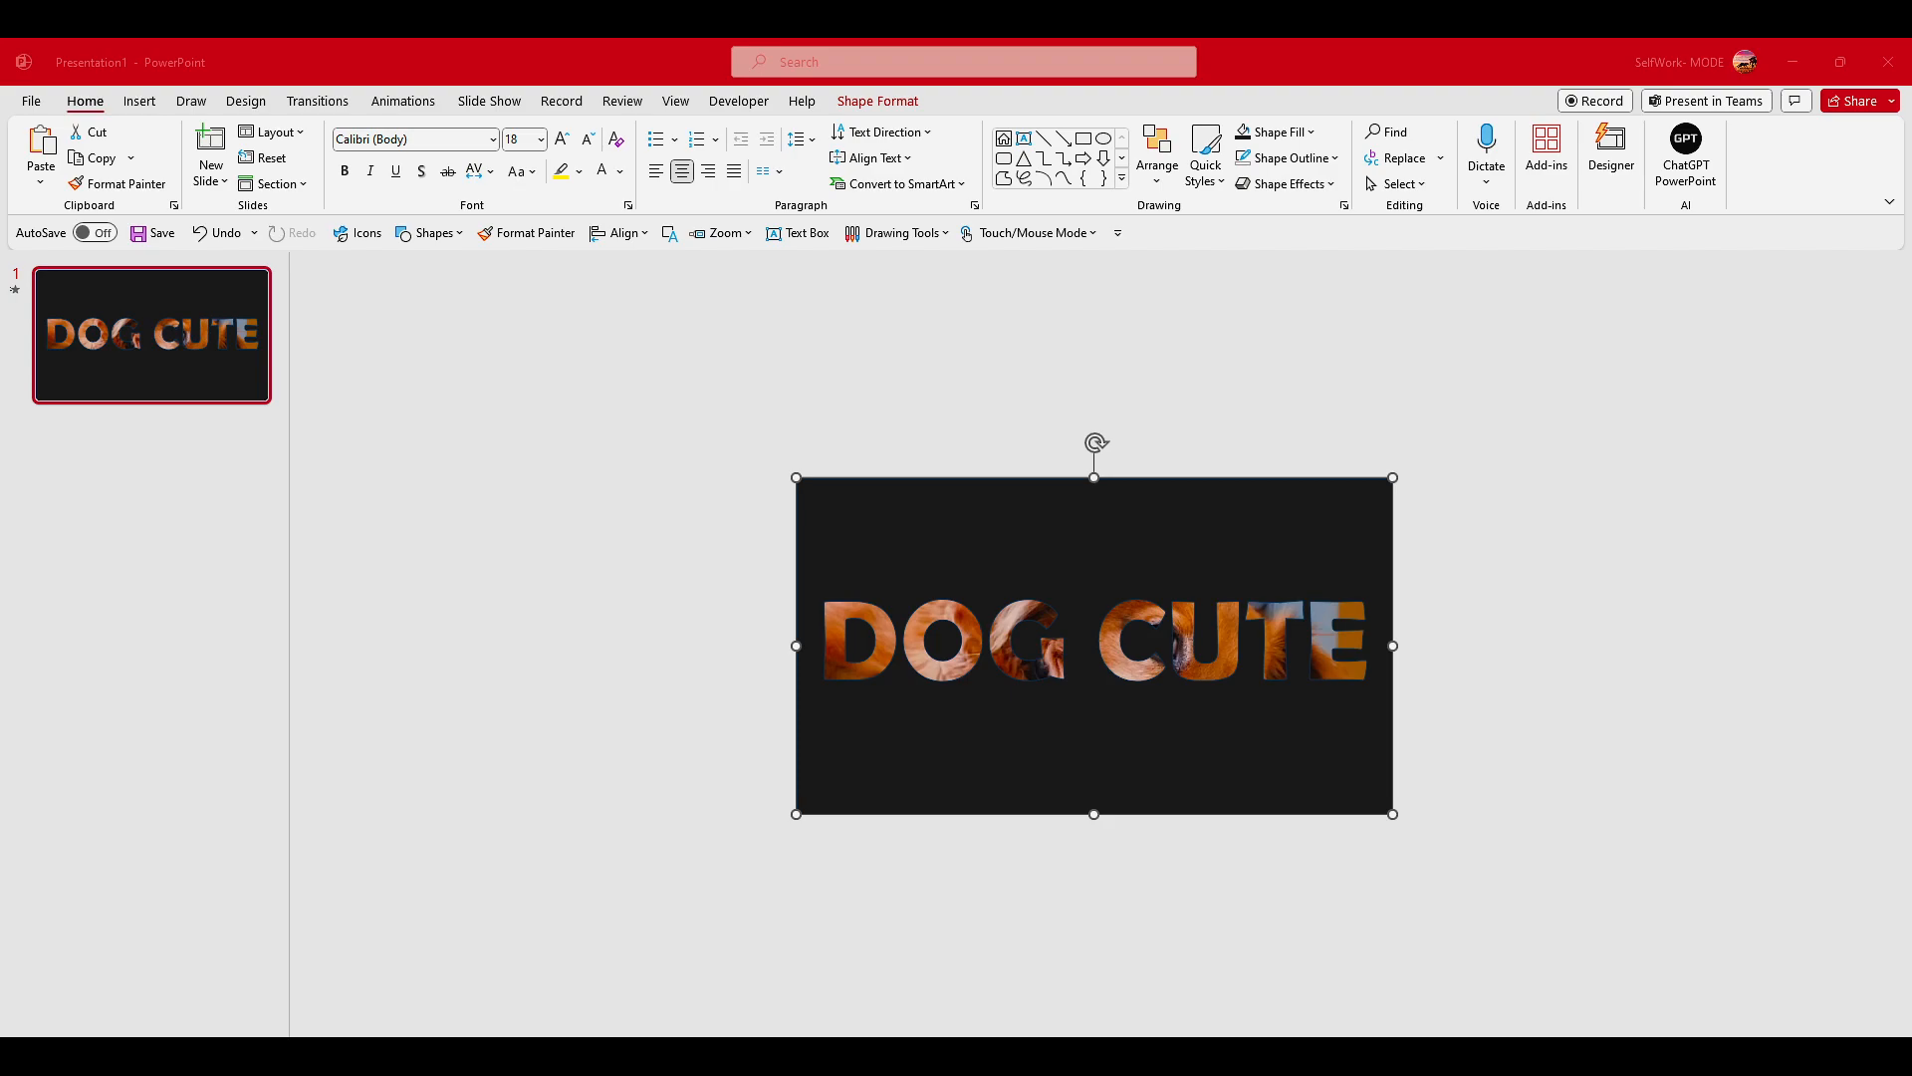